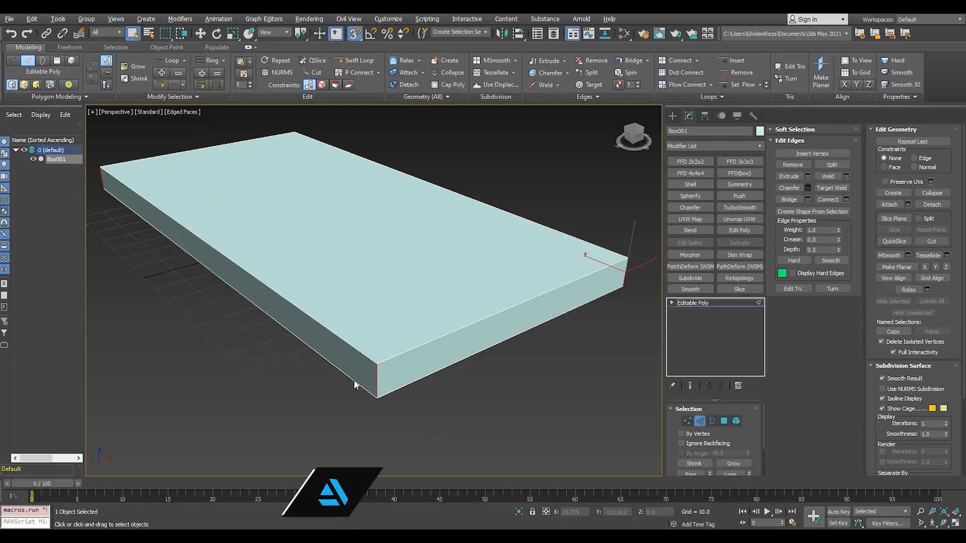
pyautogui.scroll(-3, 266, 326)
pyautogui.keyDown('alt'); pyautogui.moveTo(248, 327); pyautogui.dragTo(241, 347, button='middle'); pyautogui.keyUp('alt')
pyautogui.scroll(3, 297, 334)
pyautogui.keyDown('alt'); pyautogui.moveTo(297, 334); pyautogui.dragTo(287, 307, button='middle'); pyautogui.keyUp('alt')
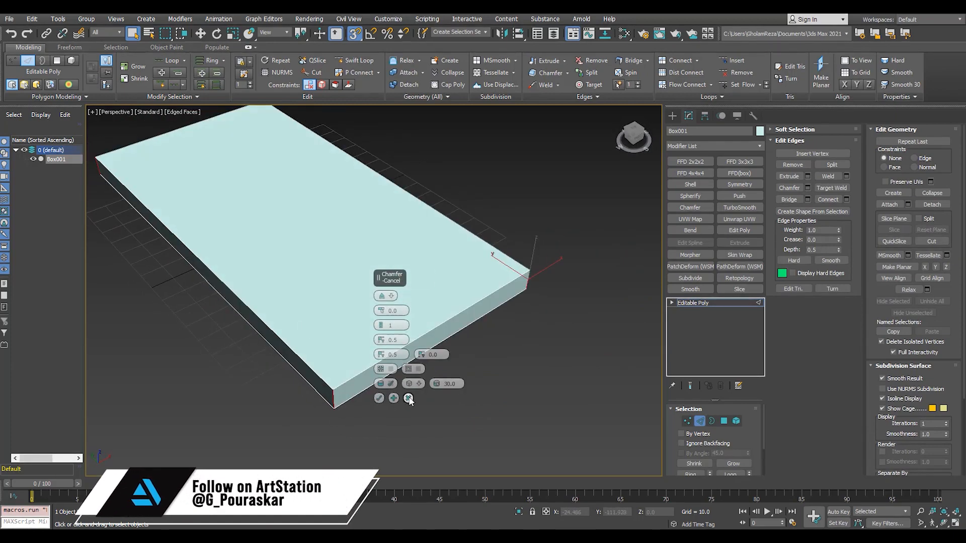
pyautogui.click(408, 399)
# Add a crosswise edge loop at the slab's middle and scale it inward along X to narrow the waist.
pyautogui.scroll(-3, 279, 355)
pyautogui.press('F3')
pyautogui.scroll(5, 310, 303)
pyautogui.press('r')
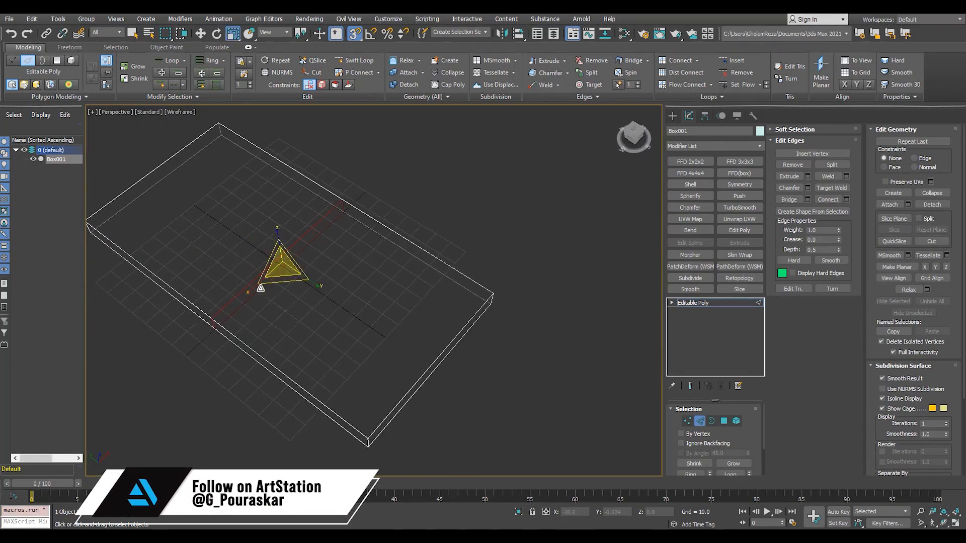
pyautogui.moveTo(261, 288)
pyautogui.mouseDown()
pyautogui.moveTo(263, 276)
pyautogui.moveTo(248, 296)
pyautogui.mouseUp()
pyautogui.press('F3')
pyautogui.hotkey('ctrl', 'z')
pyautogui.hotkey('ctrl', 'y')
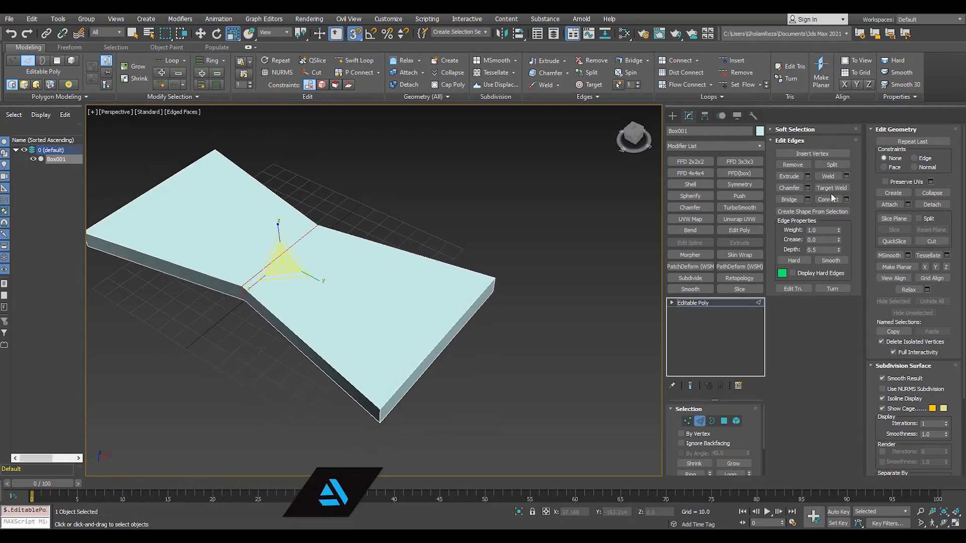
# Chamfer the crosswise middle edge loop with an amount of 240.179 and 6 segments to curve the long sides.
pyautogui.click(807, 187)
pyautogui.moveTo(381, 311); pyautogui.dragTo(478, 80)
pyautogui.moveTo(384, 330); pyautogui.dragTo(381, 327)
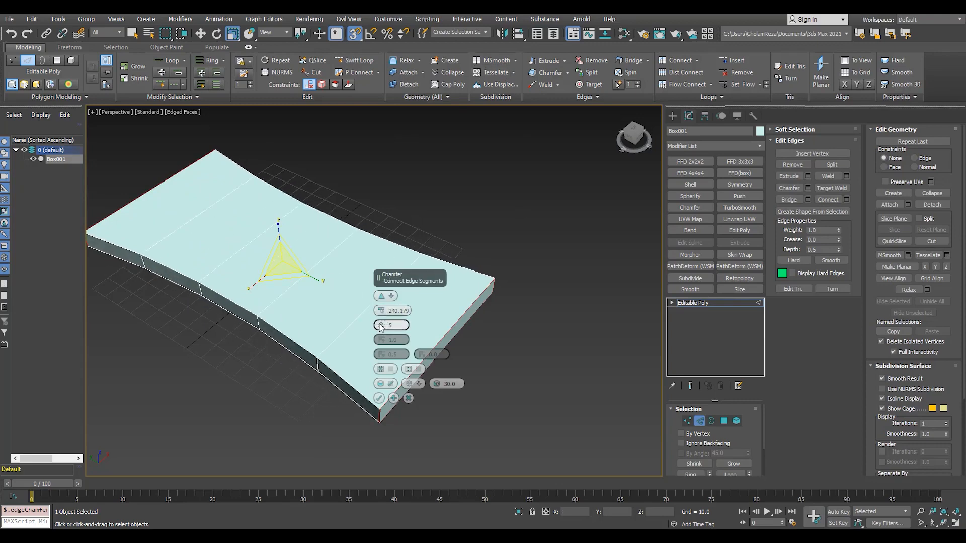
pyautogui.scroll(-2, 304, 310)
pyautogui.keyDown('alt'); pyautogui.moveTo(316, 311); pyautogui.dragTo(301, 317, button='middle'); pyautogui.keyUp('alt')
pyautogui.scroll(2, 308, 335)
pyautogui.click(379, 398)
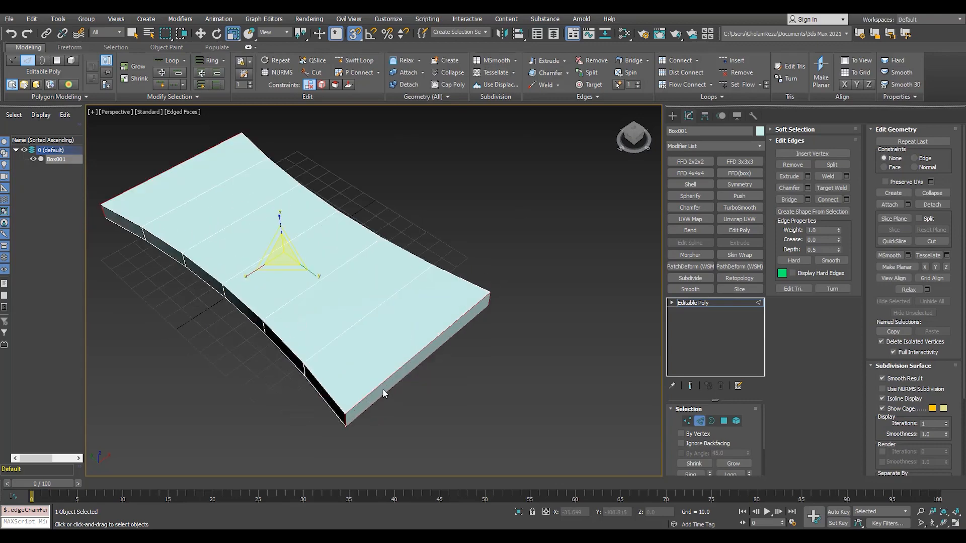
# Select all of the slab's vertices and weld them after the crosswise chamfer.
pyautogui.press('1')
pyautogui.hotkey('ctrl', 'a')
pyautogui.click(822, 165)
# Connect the short-end edges with a lengthwise middle loop and scale it inward along Y to pinch both ends.
pyautogui.press('2')
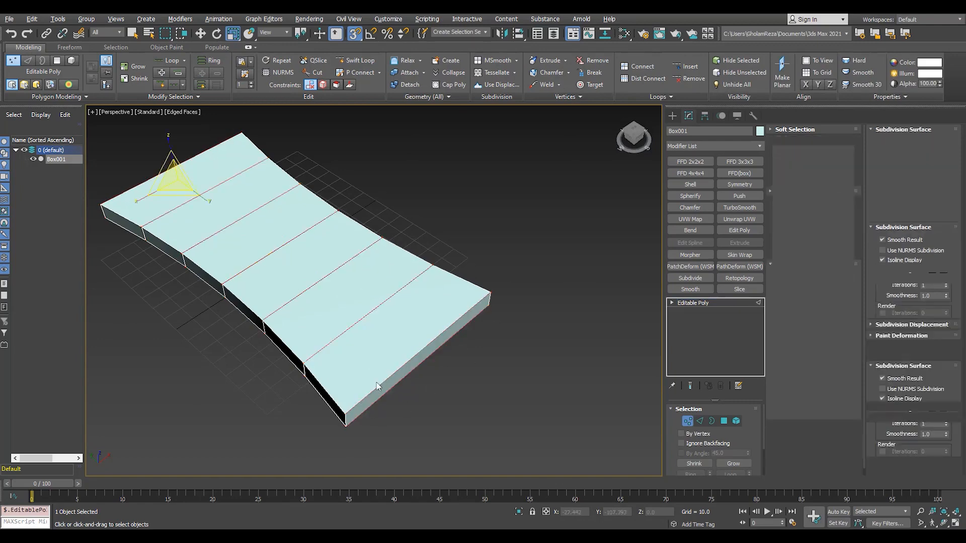
pyautogui.click(382, 382)
pyautogui.hotkey('ctrl', 'shift', 'e')
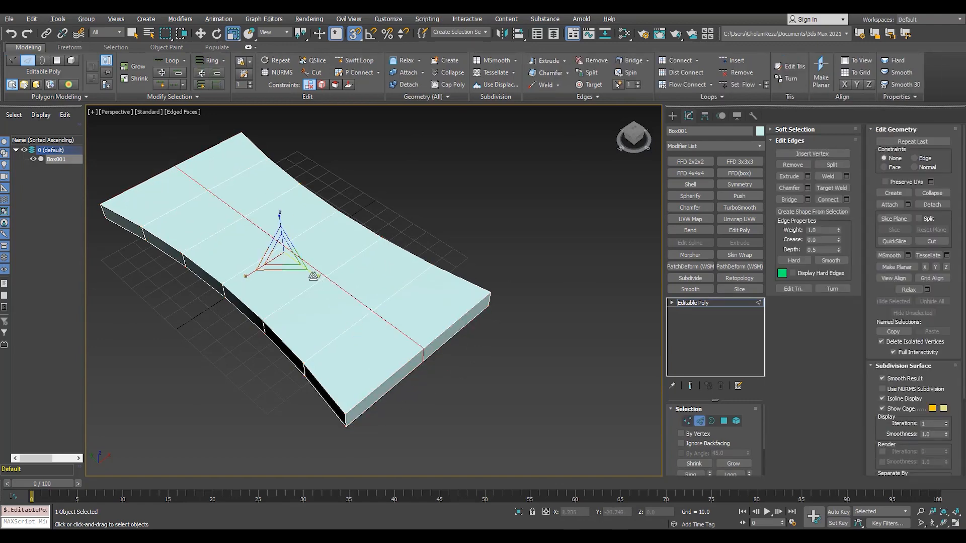
pyautogui.moveTo(313, 276); pyautogui.dragTo(311, 273)
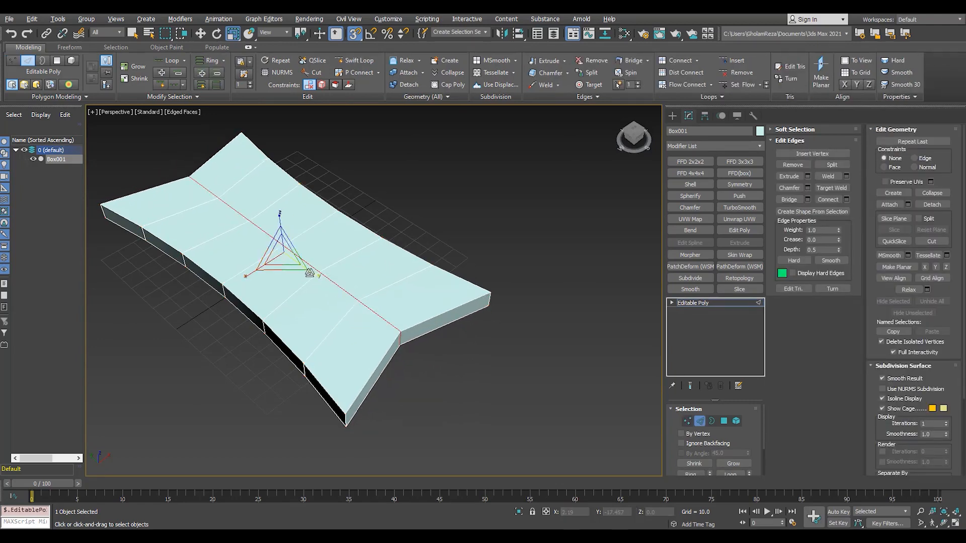
# Chamfer the lengthwise middle loop with an amount of 240.179 and 6 segments to curve the short ends.
pyautogui.click(808, 188)
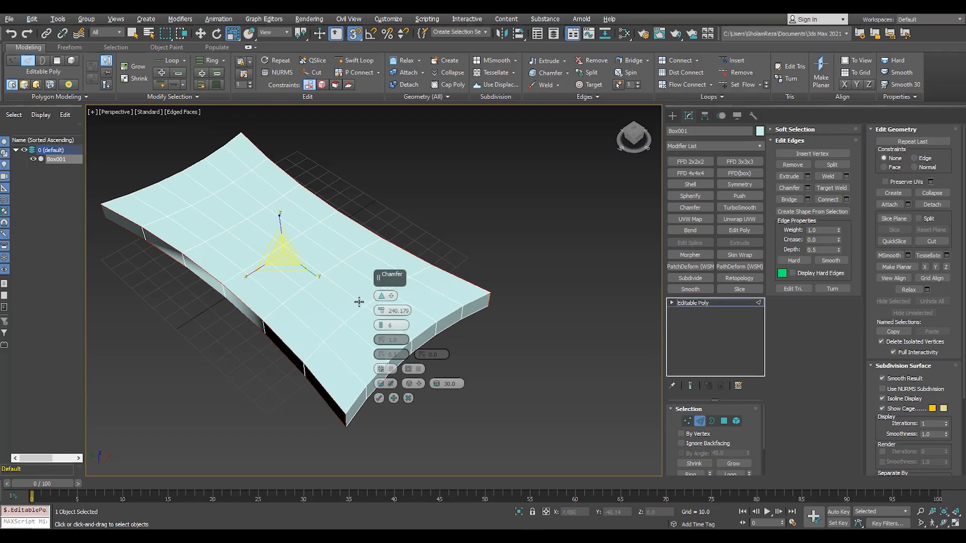
pyautogui.click(379, 399)
pyautogui.moveTo(375, 392)
pyautogui.keyDown('alt'); pyautogui.mouseDown(button='middle')
pyautogui.moveTo(332, 349)
pyautogui.moveTo(379, 378)
pyautogui.mouseUp(button='middle'); pyautogui.keyUp('alt')
pyautogui.scroll(3, 332, 349)
# Select every vertex of the curved slab and weld the overlapping ones left by the lengthwise chamfer.
pyautogui.press('1')
pyautogui.hotkey('ctrl', 'a')
pyautogui.click(826, 165)
pyautogui.scroll(-5, 362, 342)
pyautogui.scroll(2, 379, 378)
# Select the vertical edges at the slab's four corners and start chamfering them.
pyautogui.press('2')
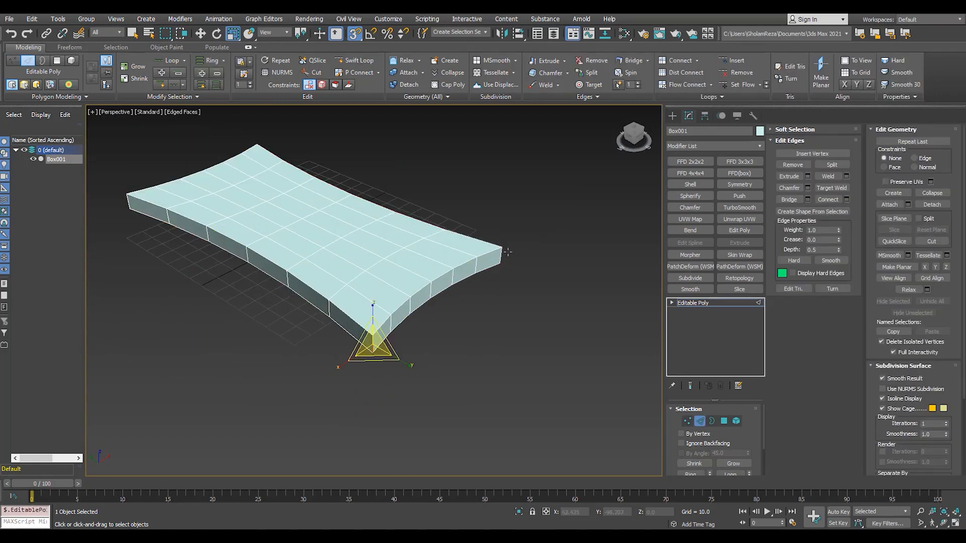
pyautogui.keyDown('ctrl'); pyautogui.click(128, 202); pyautogui.keyUp('ctrl')
pyautogui.keyDown('alt'); pyautogui.moveTo(347, 201); pyautogui.dragTo(168, 194, button='middle'); pyautogui.keyUp('alt')
pyautogui.keyDown('ctrl'); pyautogui.click(597, 239); pyautogui.keyUp('ctrl')
pyautogui.keyDown('alt'); pyautogui.moveTo(347, 342); pyautogui.dragTo(470, 357, button='middle'); pyautogui.keyUp('alt')
pyautogui.scroll(4, 453, 347)
pyautogui.scroll(-5, 427, 344)
pyautogui.scroll(3, 388, 330)
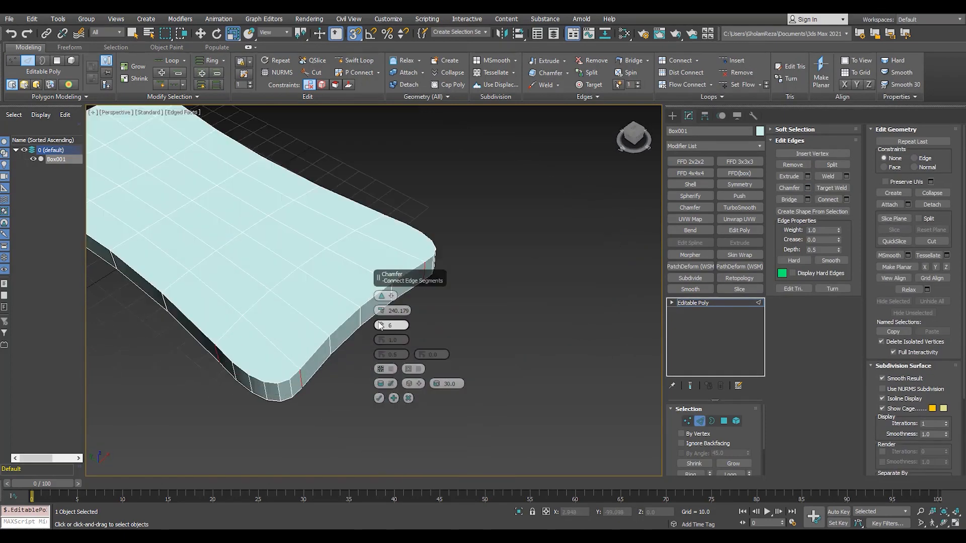
# Chamfer the corner edges with the Uniform type, an amount of 9.511 and 4 segments.
pyautogui.rightClick(381, 326)
pyautogui.rightClick(380, 312)
pyautogui.click(387, 296)
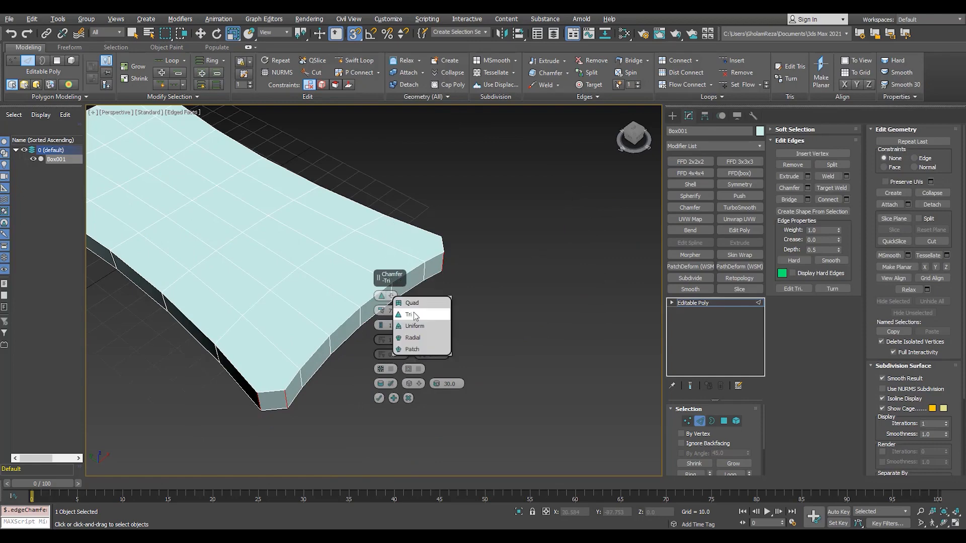
pyautogui.click(415, 326)
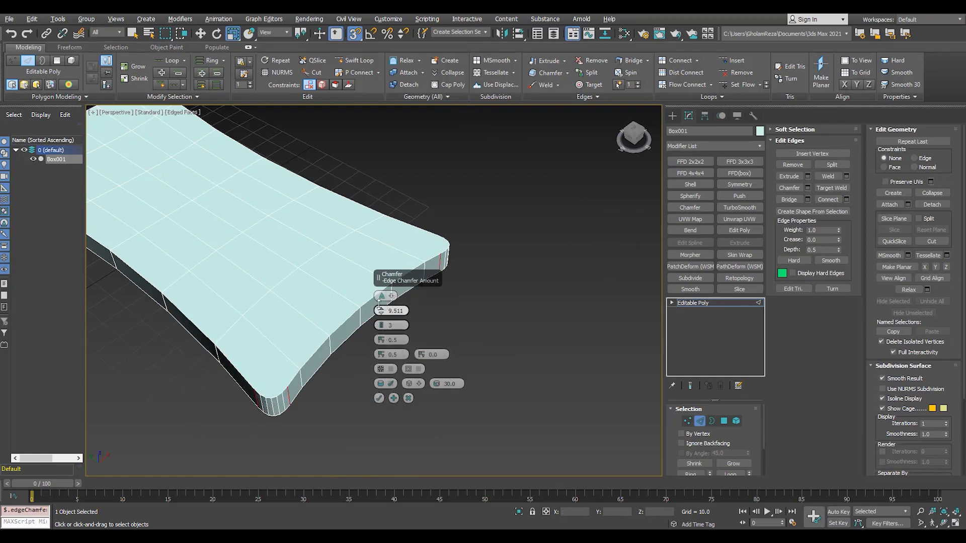
pyautogui.scroll(2, 276, 401)
pyautogui.scroll(-5, 254, 330)
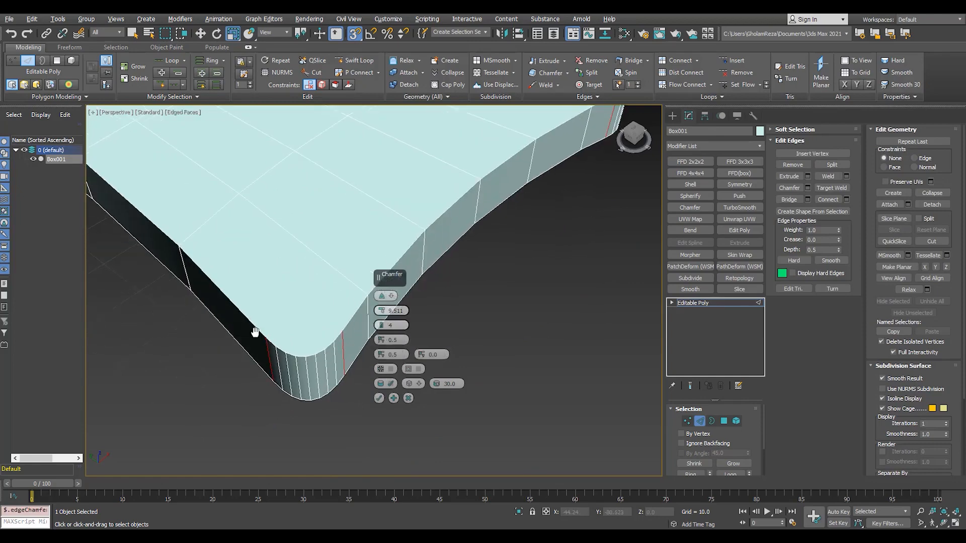
pyautogui.click(379, 398)
# Redo the corner chamfer at 9.511 with only 2 segments.
pyautogui.press('F4')
pyautogui.moveTo(239, 287); pyautogui.dragTo(289, 291, button='middle')
pyautogui.scroll(-4, 282, 307)
pyautogui.press('F4')
pyautogui.scroll(5, 290, 290)
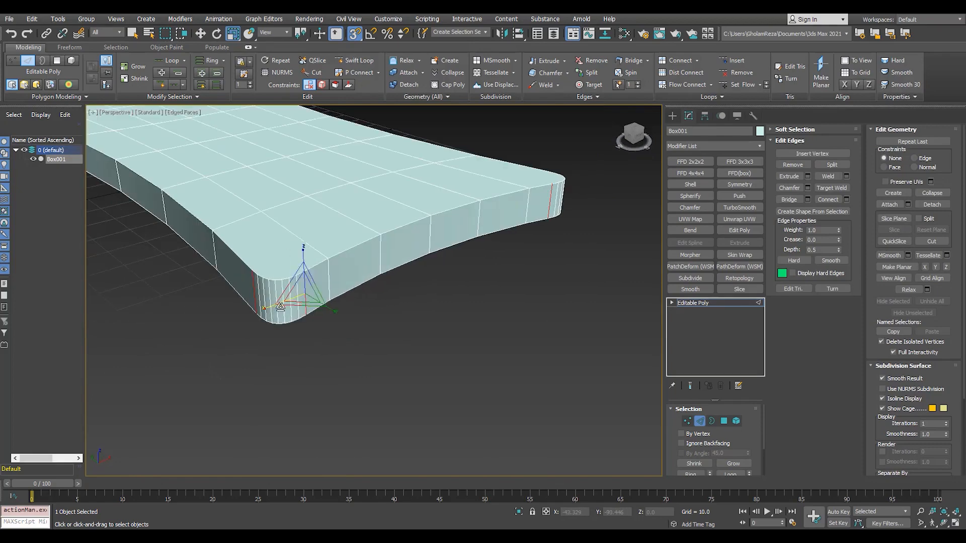
pyautogui.click(807, 188)
pyautogui.click(380, 327)
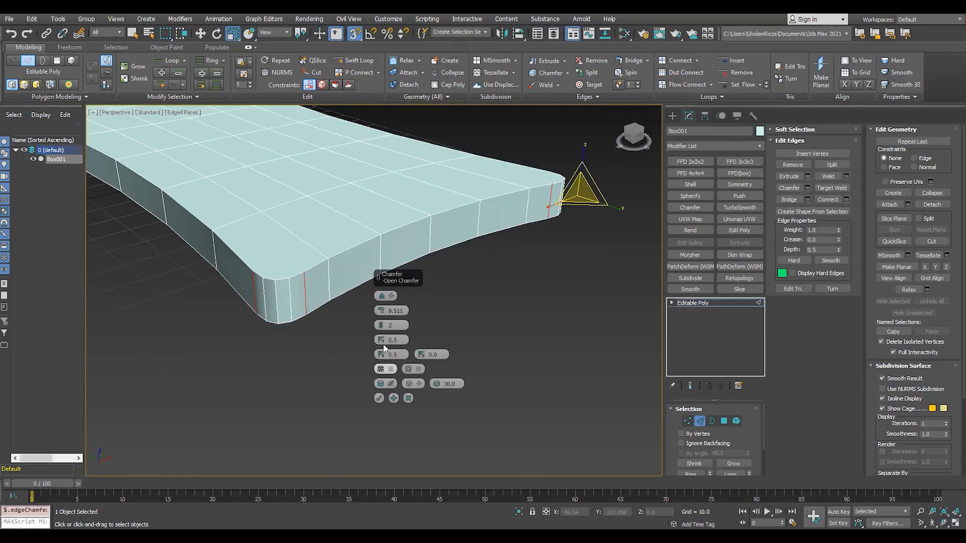
pyautogui.click(380, 398)
# Widen the whole slab to about 138 percent along X and reset its XForm.
pyautogui.scroll(-5, 351, 270)
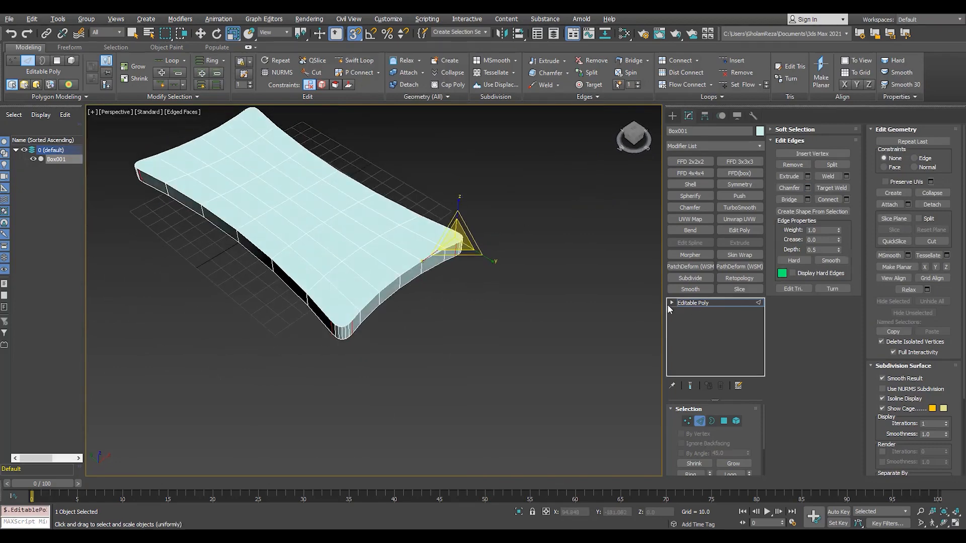
pyautogui.click(680, 303)
pyautogui.keyDown('alt'); pyautogui.moveTo(330, 296); pyautogui.dragTo(263, 283, button='middle'); pyautogui.keyUp('alt')
pyautogui.press('1')
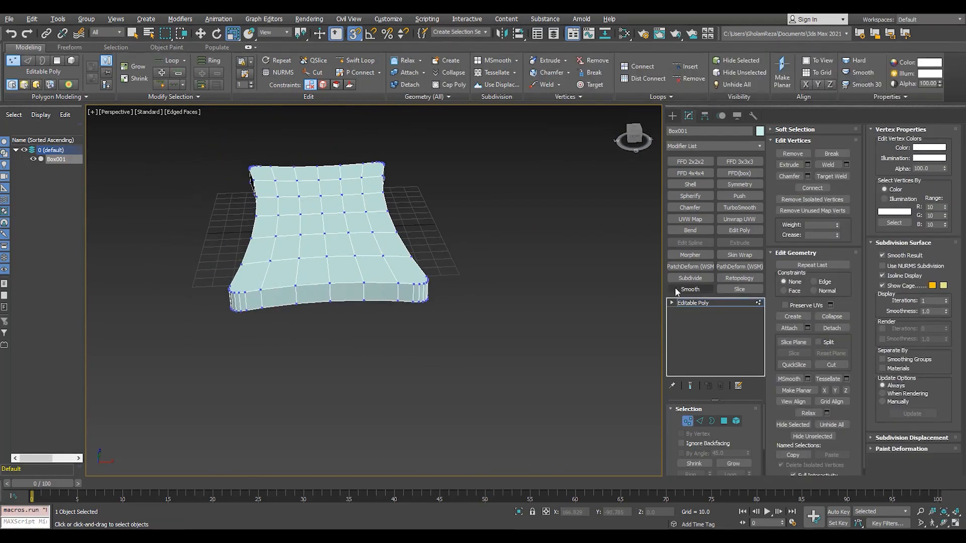
pyautogui.click(682, 303)
pyautogui.moveTo(286, 231); pyautogui.dragTo(266, 233)
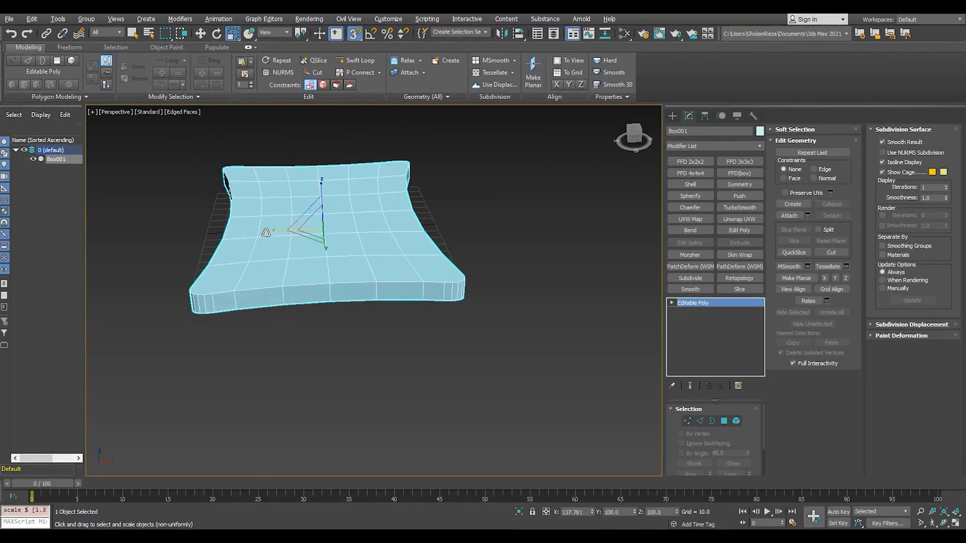
pyautogui.keyDown('alt'); pyautogui.moveTo(267, 233); pyautogui.dragTo(322, 226, button='middle'); pyautogui.keyUp('alt')
pyautogui.click(753, 116)
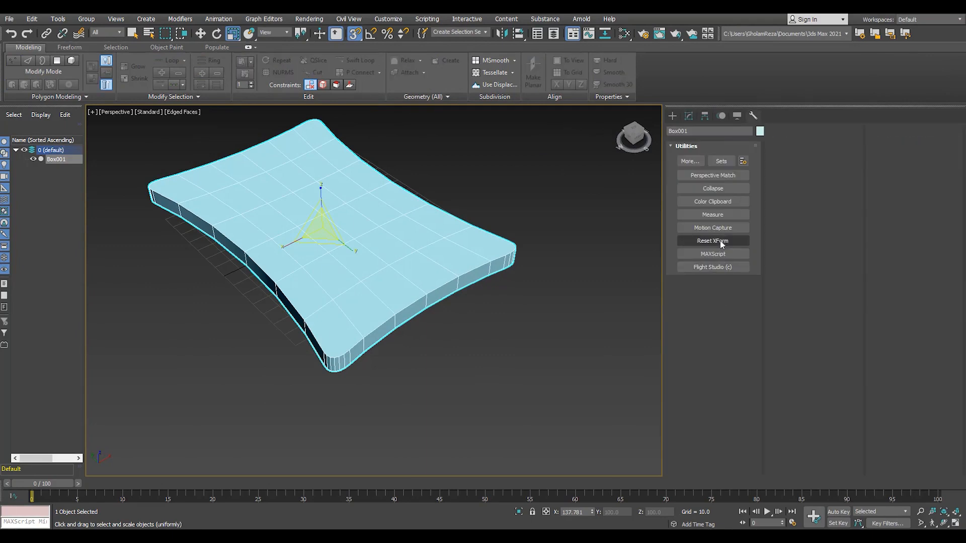
pyautogui.click(714, 300)
# In the Top view, create a cylinder of about 14.4 radius and 14.7 height inside the slab's lower-left corner.
pyautogui.press('t')
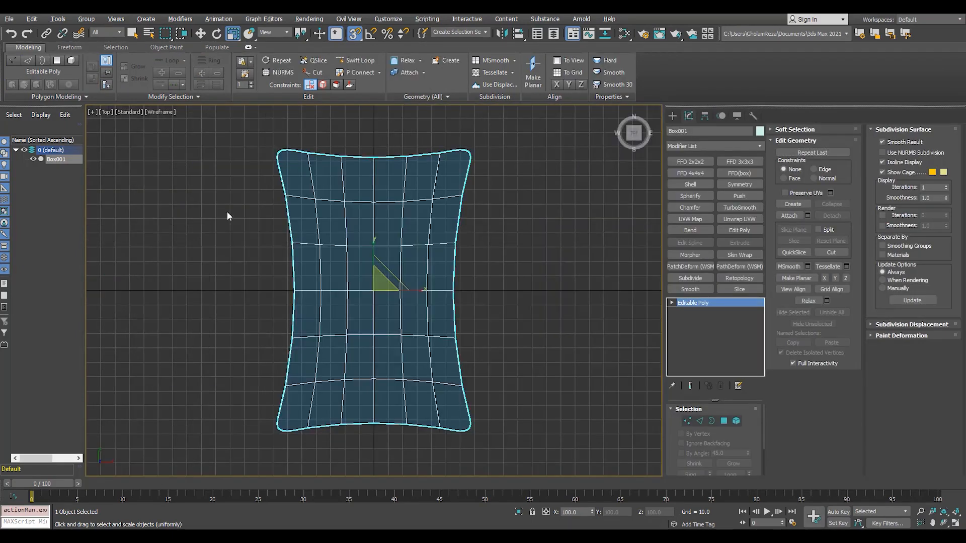
pyautogui.click(672, 117)
pyautogui.click(693, 197)
pyautogui.scroll(4, 299, 413)
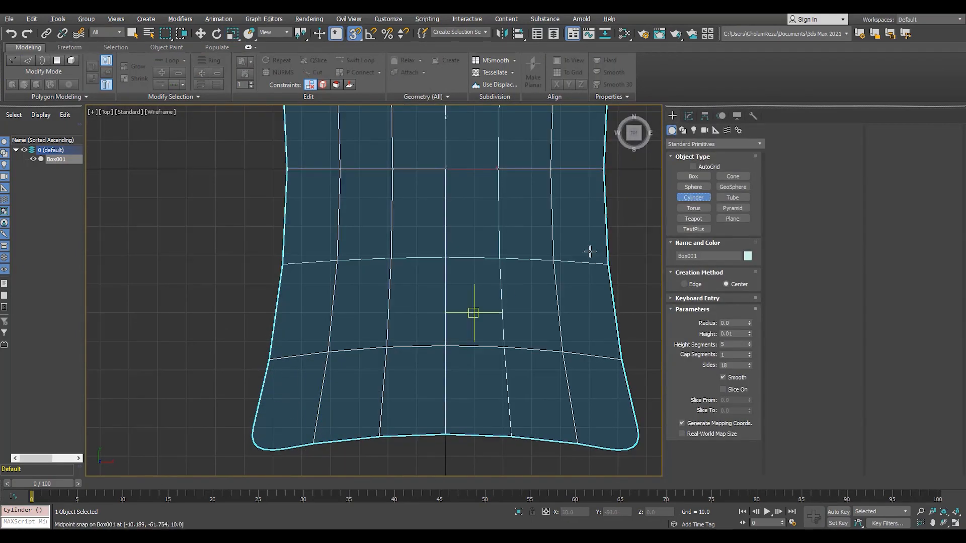
pyautogui.moveTo(304, 412); pyautogui.dragTo(325, 382)
pyautogui.press('w')
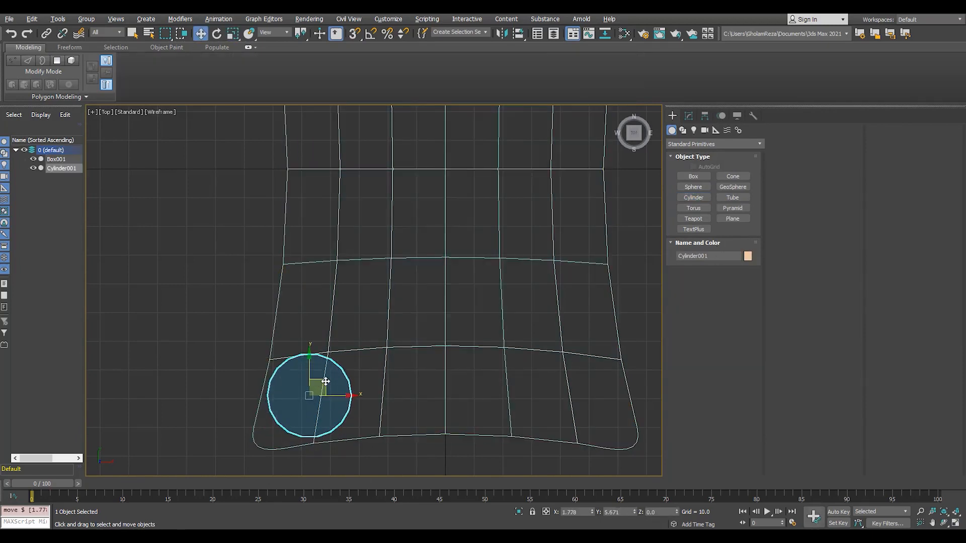
# Set the corner cylinder to 1 height segment and 64 sides.
pyautogui.click(689, 116)
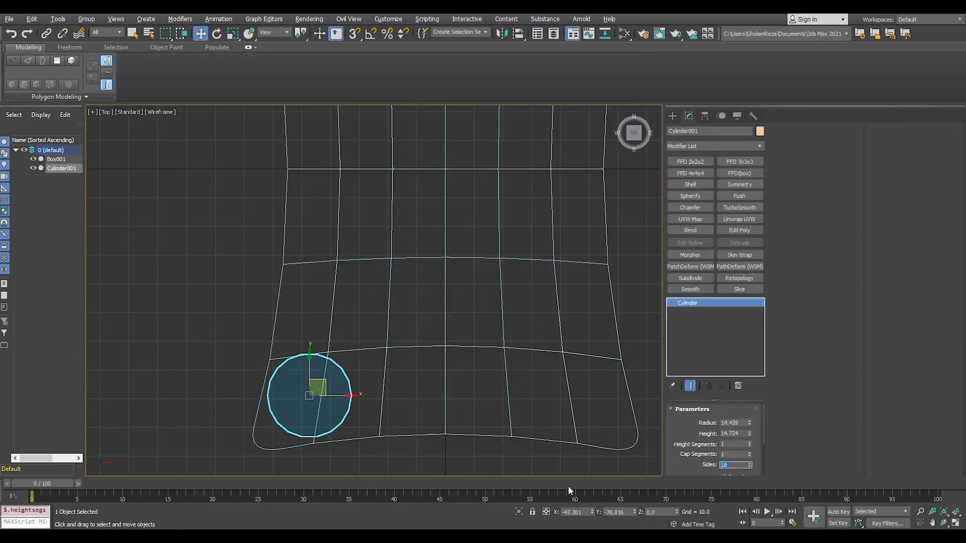
pyautogui.write('64')
pyautogui.press('Return')
# Lower the corner cylinder to about Z -2.2 so it protrudes above and below the slab.
pyautogui.press('p')
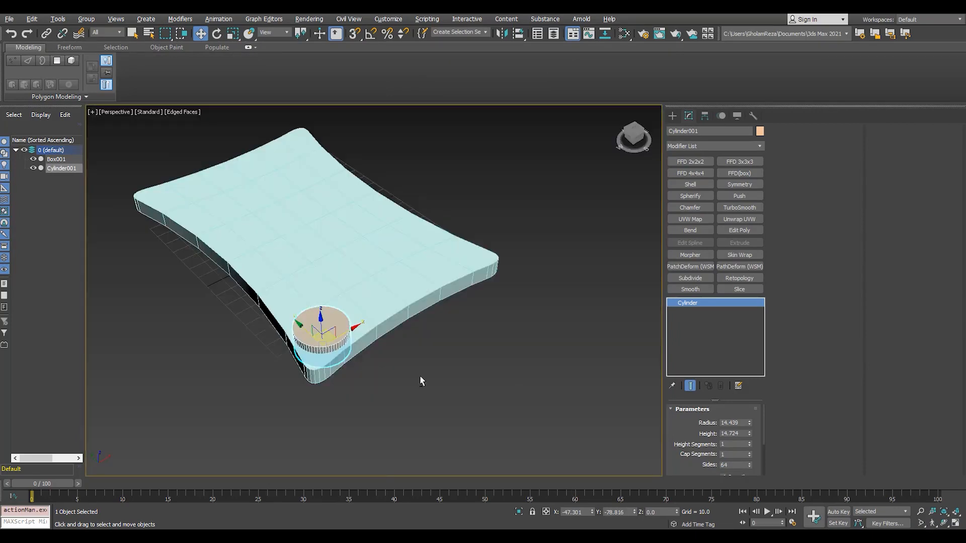
pyautogui.keyDown('alt'); pyautogui.moveTo(419, 376); pyautogui.dragTo(405, 327, button='middle'); pyautogui.keyUp('alt')
pyautogui.scroll(3, 316, 369)
pyautogui.moveTo(328, 301); pyautogui.dragTo(328, 309)
pyautogui.keyDown('alt'); pyautogui.moveTo(328, 309); pyautogui.dragTo(338, 352, button='middle'); pyautogui.keyUp('alt')
pyautogui.hotkey('alt', 'w')
pyautogui.hotkey('alt', 'w')
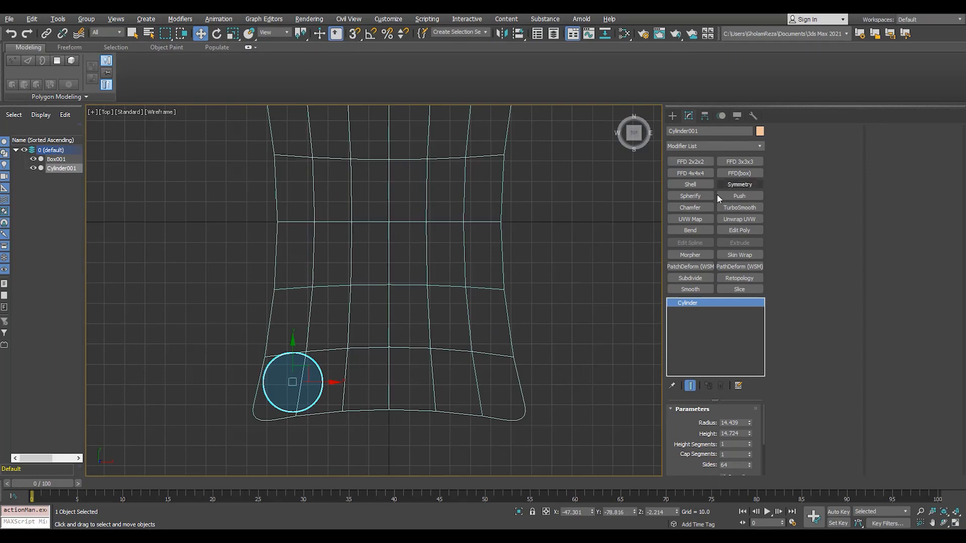
# Clone the corner cylinder in place and reduce the copy's radius to about 11.4.
pyautogui.scroll(6, 269, 393)
pyautogui.press('r')
pyautogui.hotkey('alt', 'w')
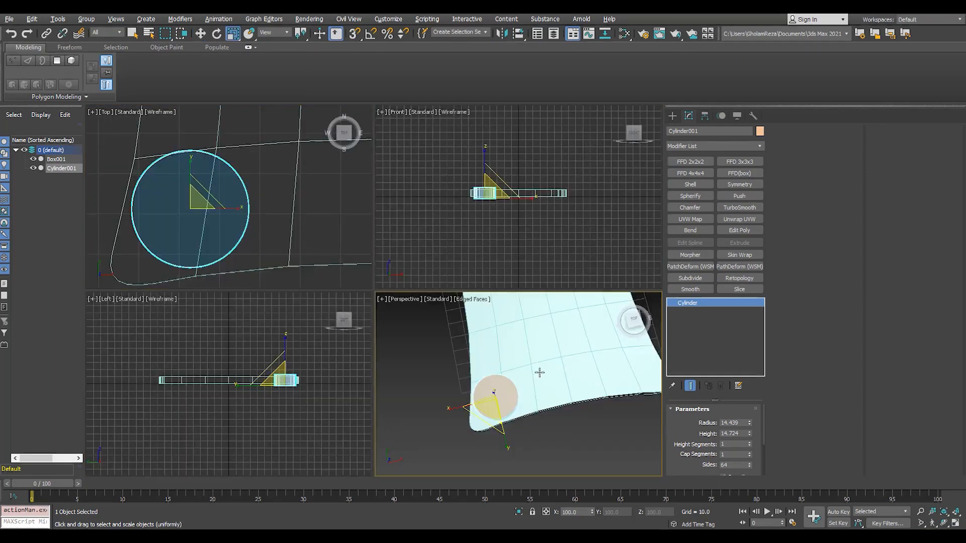
pyautogui.hotkey('alt', 'w')
pyautogui.keyDown('alt'); pyautogui.moveTo(539, 372); pyautogui.dragTo(533, 328, button='middle'); pyautogui.keyUp('alt')
pyautogui.scroll(4, 349, 325)
pyautogui.hotkey('alt', 'w')
pyautogui.hotkey('alt', 'w')
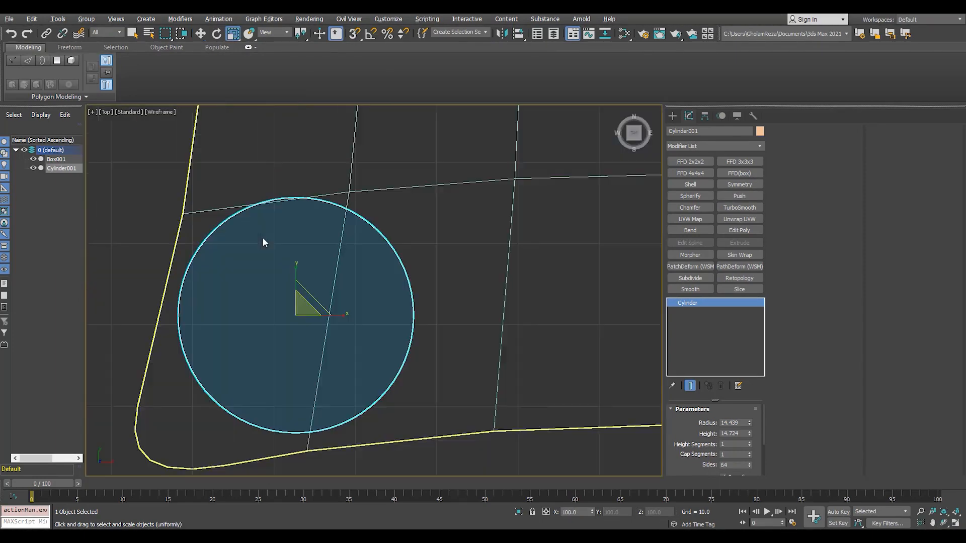
pyautogui.hotkey('ctrl', 'v')
pyautogui.click(455, 308)
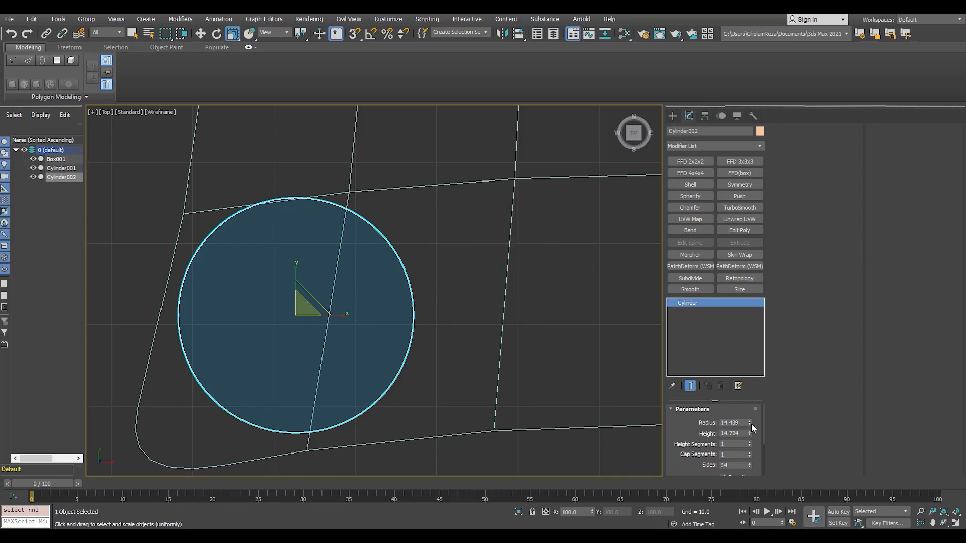
pyautogui.moveTo(752, 427); pyautogui.dragTo(752, 434)
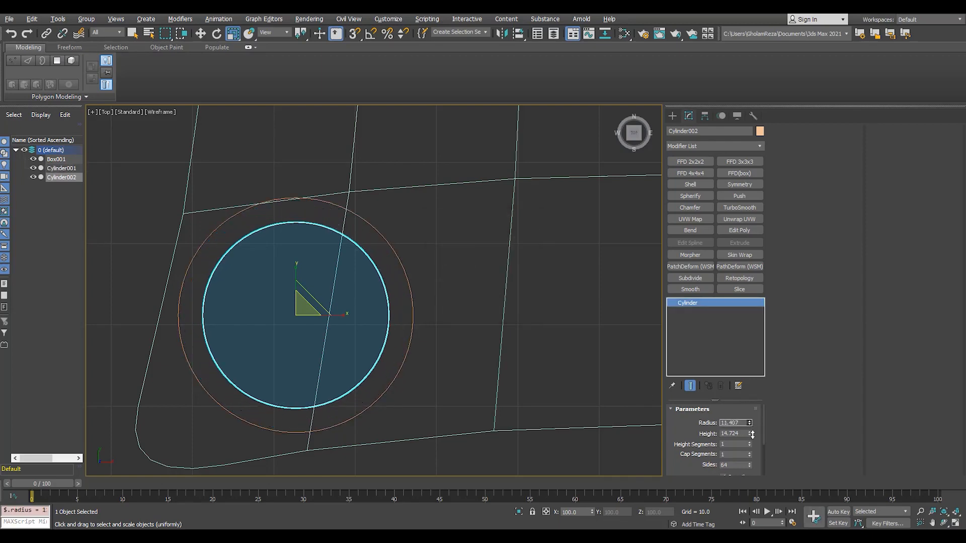
# Set the inner cylinder's height to about 20.3 and lower it to about Z -4.4 so both ends protrude.
pyautogui.hotkey('alt', 'w')
pyautogui.middleClick(526, 409)
pyautogui.hotkey('alt', 'w')
pyautogui.keyDown('alt'); pyautogui.moveTo(526, 409); pyautogui.dragTo(401, 363, button='middle'); pyautogui.keyUp('alt')
pyautogui.moveTo(752, 433); pyautogui.dragTo(752, 417)
pyautogui.keyDown('alt'); pyautogui.moveTo(279, 386); pyautogui.dragTo(281, 365, button='middle'); pyautogui.keyUp('alt')
pyautogui.press('w')
pyautogui.moveTo(327, 338); pyautogui.dragTo(327, 352)
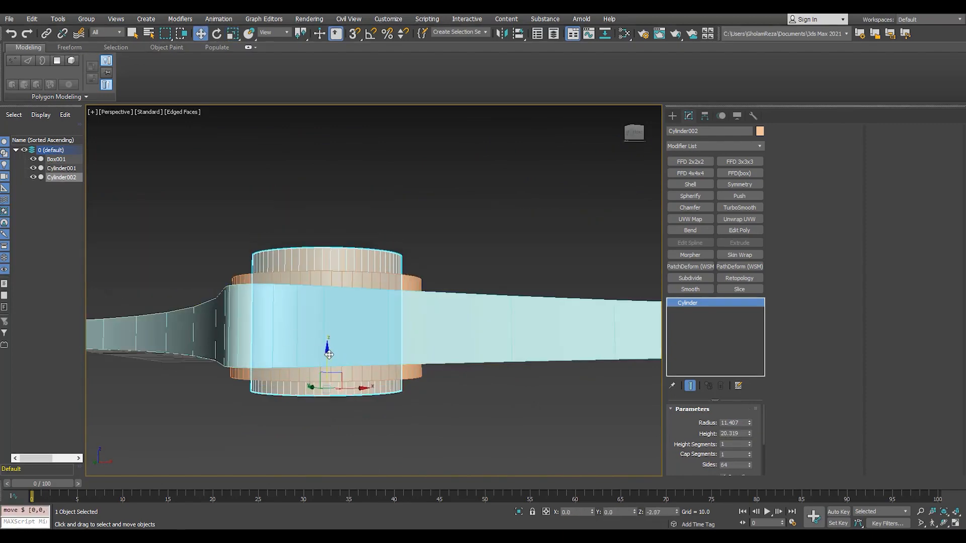
pyautogui.keyDown('alt'); pyautogui.moveTo(244, 239); pyautogui.dragTo(238, 291, button='middle'); pyautogui.keyUp('alt')
# In the Front view, create a large upright cylinder above the middle of the slab.
pyautogui.hotkey('alt', 'w')
pyautogui.middleClick(493, 202)
pyautogui.hotkey('alt', 'w')
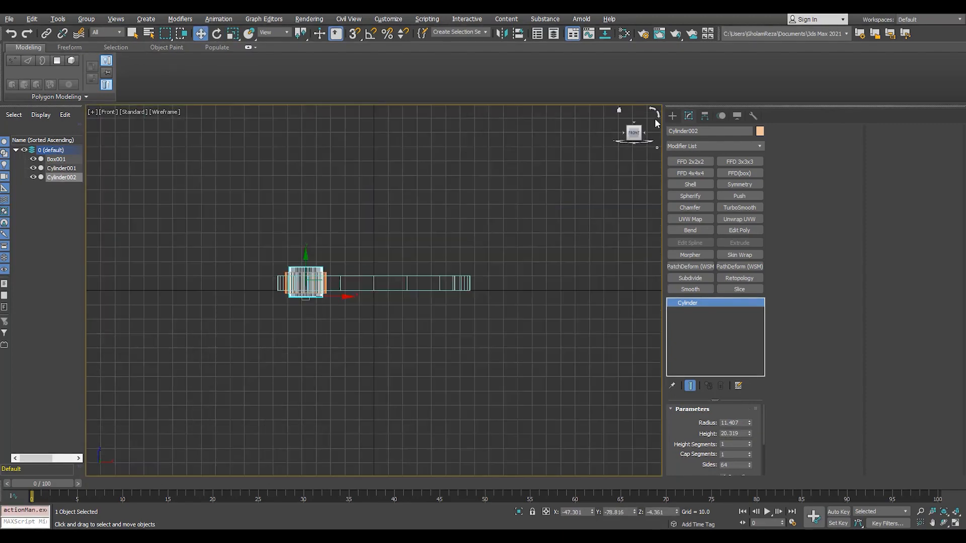
pyautogui.click(672, 116)
pyautogui.click(696, 200)
pyautogui.moveTo(368, 223); pyautogui.dragTo(406, 132)
pyautogui.click(406, 132)
# Center the large cylinder at X 0 and raise it to about Z 54.9, just touching into the slab.
pyautogui.press('w')
pyautogui.moveTo(398, 179); pyautogui.dragTo(396, 259, button='middle')
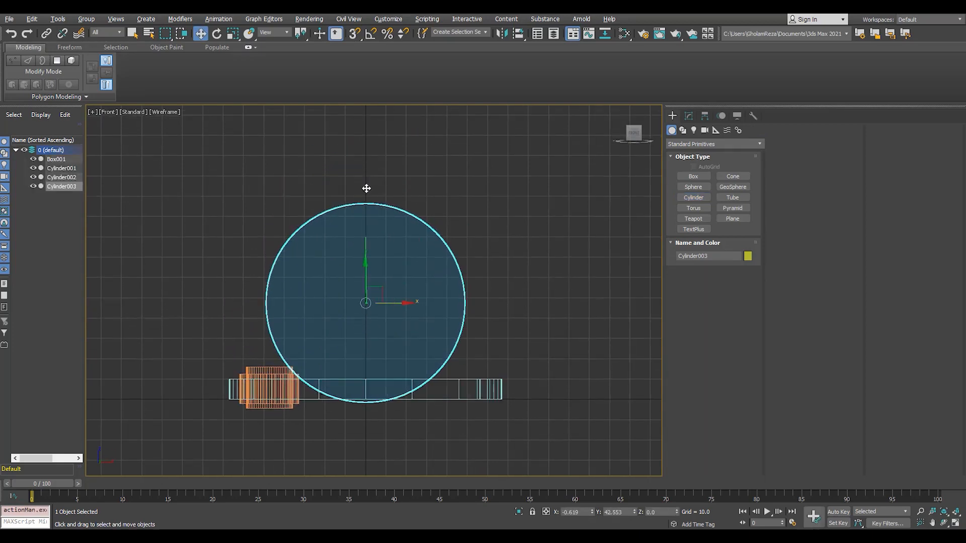
pyautogui.moveTo(367, 274); pyautogui.dragTo(369, 256)
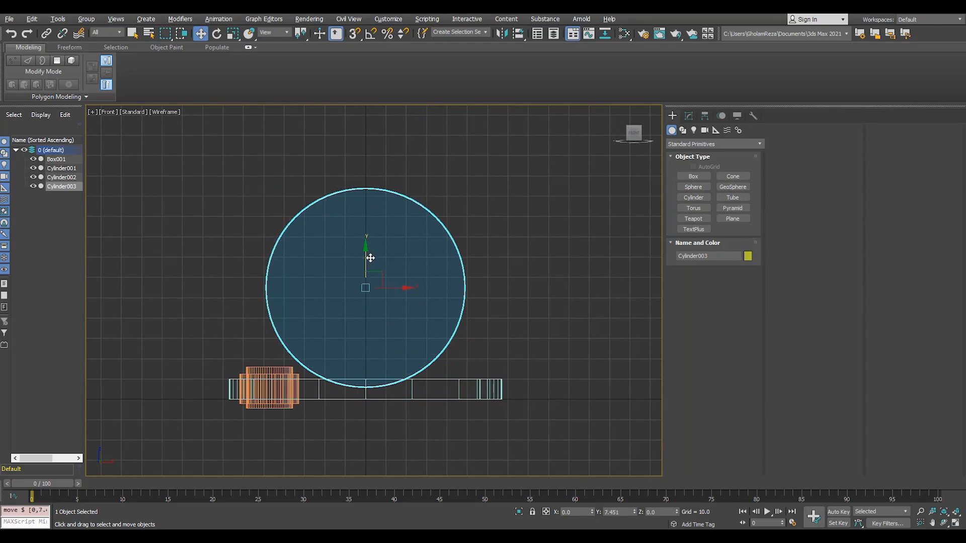
# In the Perspective view, increase the large cylinder's height to about 83 so it runs lengthwise over the slab.
pyautogui.hotkey('alt', 'w')
pyautogui.middleClick(487, 399)
pyautogui.hotkey('alt', 'w')
pyautogui.scroll(-5, 437, 334)
pyautogui.keyDown('alt'); pyautogui.moveTo(436, 334); pyautogui.dragTo(467, 327, button='middle'); pyautogui.keyUp('alt')
pyautogui.click(687, 116)
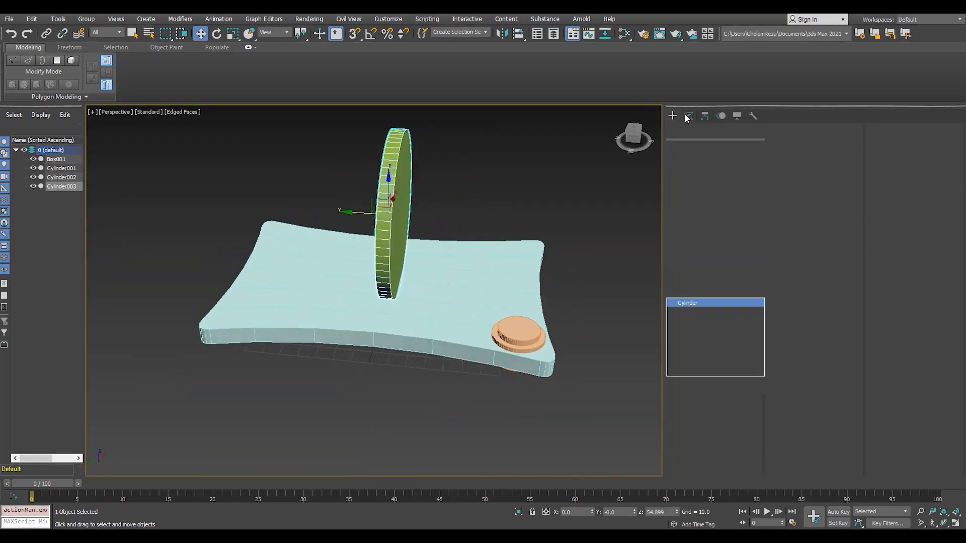
pyautogui.moveTo(749, 434); pyautogui.dragTo(689, 519)
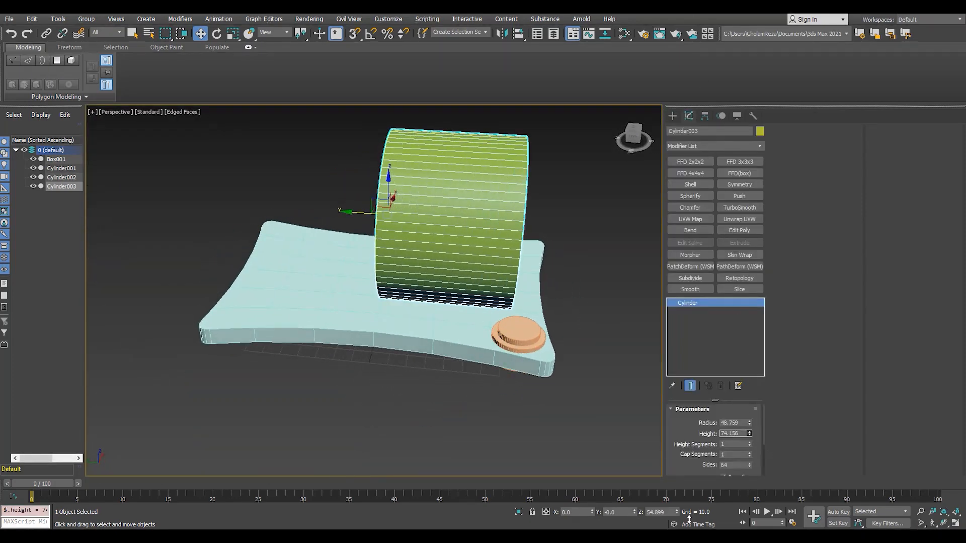
pyautogui.keyDown('alt'); pyautogui.moveTo(543, 335); pyautogui.dragTo(490, 337, button='middle'); pyautogui.keyUp('alt')
pyautogui.scroll(5, 484, 338)
pyautogui.scroll(-3, 484, 339)
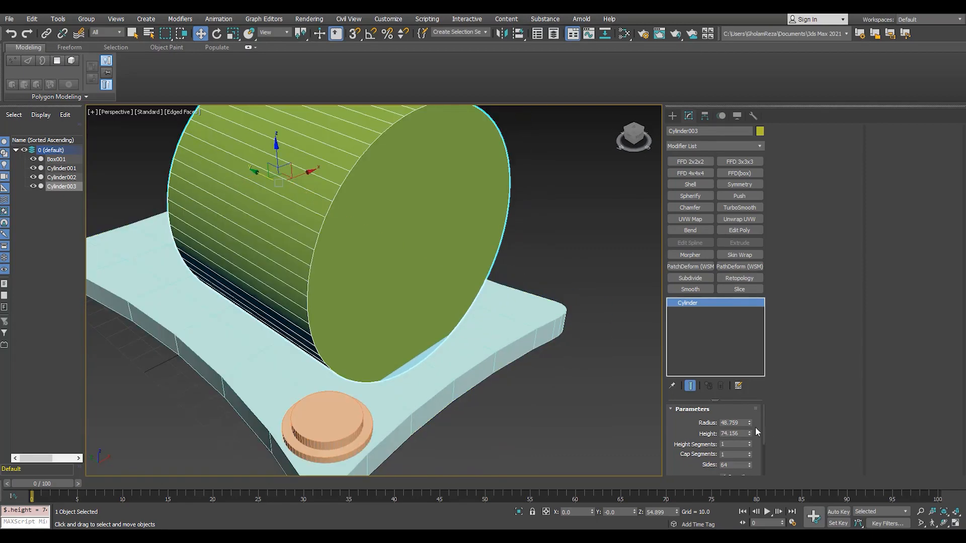
pyautogui.moveTo(749, 434); pyautogui.dragTo(752, 378)
# Set the large cylinder's radius to 45 and lower it to about Z 54.1 so its underside sinks slightly into the slab.
pyautogui.keyDown('alt'); pyautogui.moveTo(315, 339); pyautogui.dragTo(628, 431, button='middle'); pyautogui.keyUp('alt')
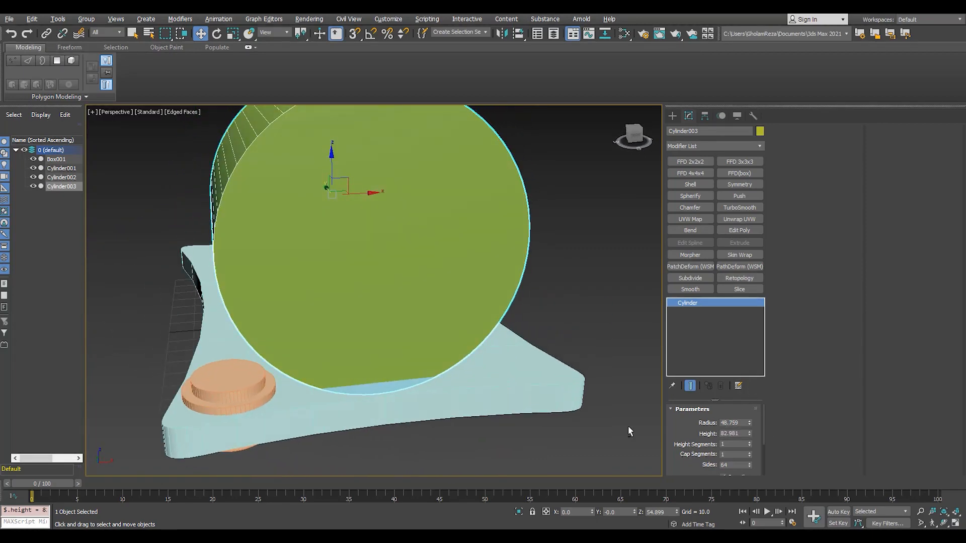
pyautogui.write('45')
pyautogui.press('Return')
pyautogui.hotkey('alt', 'w')
pyautogui.click(521, 188)
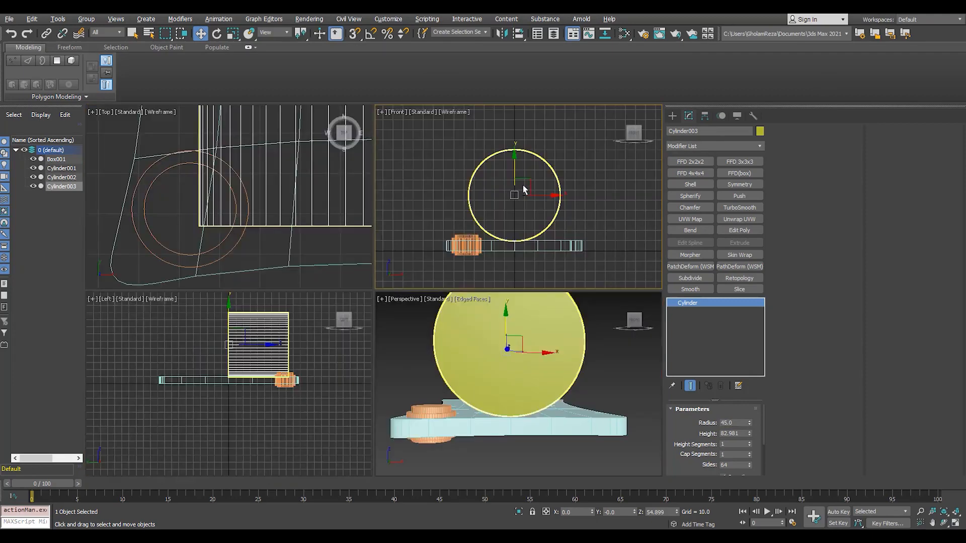
pyautogui.hotkey('alt', 'w')
pyautogui.scroll(4, 380, 332)
pyautogui.scroll(2, 405, 418)
pyautogui.moveTo(427, 384); pyautogui.dragTo(428, 391)
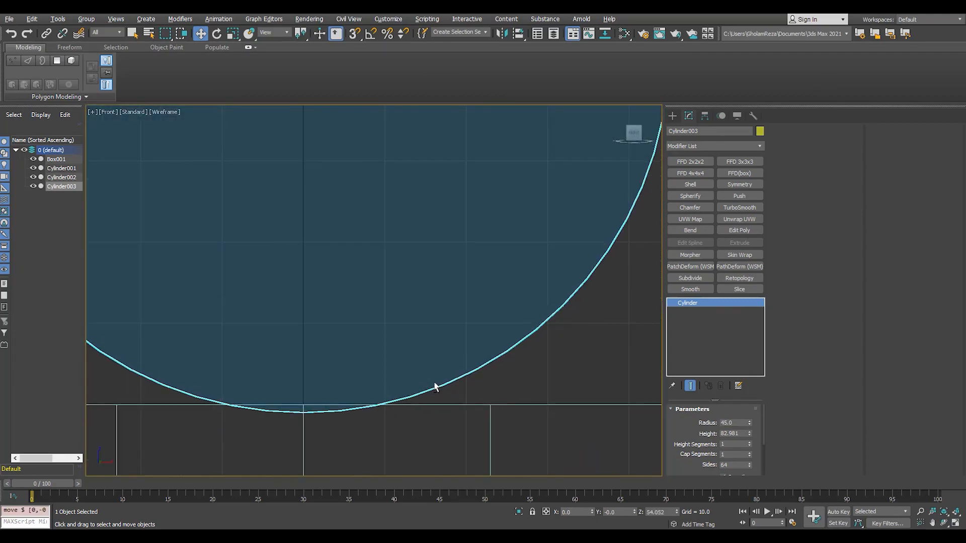
# With angle snap on, clone the large cylinder rotated 90 degrees to stand vertically and reduce the copy's radius to 12.6.
pyautogui.scroll(-5, 433, 385)
pyautogui.moveTo(446, 347); pyautogui.dragTo(436, 327, button='middle')
pyautogui.scroll(3, 436, 327)
pyautogui.press('e')
pyautogui.keyDown('shift'); pyautogui.moveTo(354, 279); pyautogui.dragTo(362, 250); pyautogui.keyUp('shift')
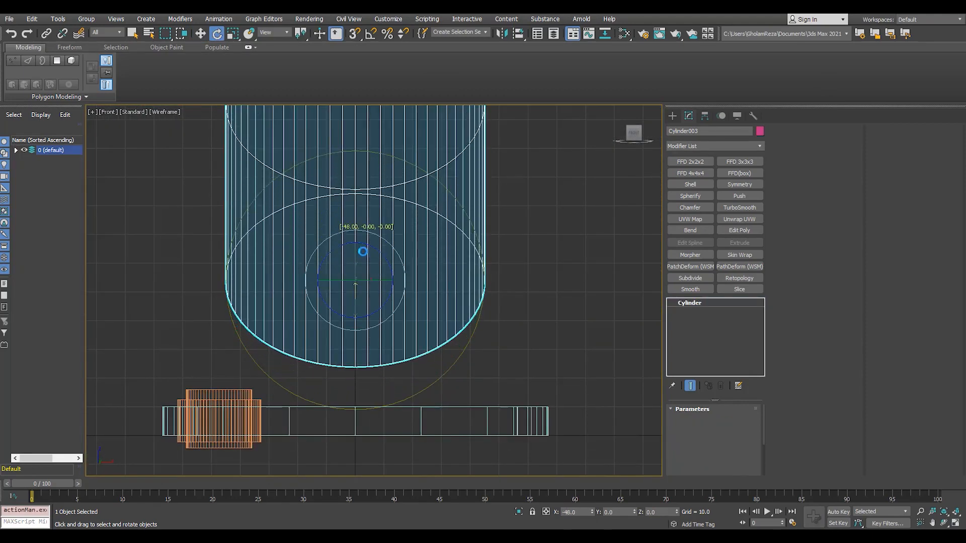
pyautogui.press('Escape')
pyautogui.press('a')
pyautogui.keyDown('shift'); pyautogui.moveTo(356, 292); pyautogui.dragTo(375, 257); pyautogui.keyUp('shift')
pyautogui.click(479, 315)
pyautogui.scroll(-3, 371, 313)
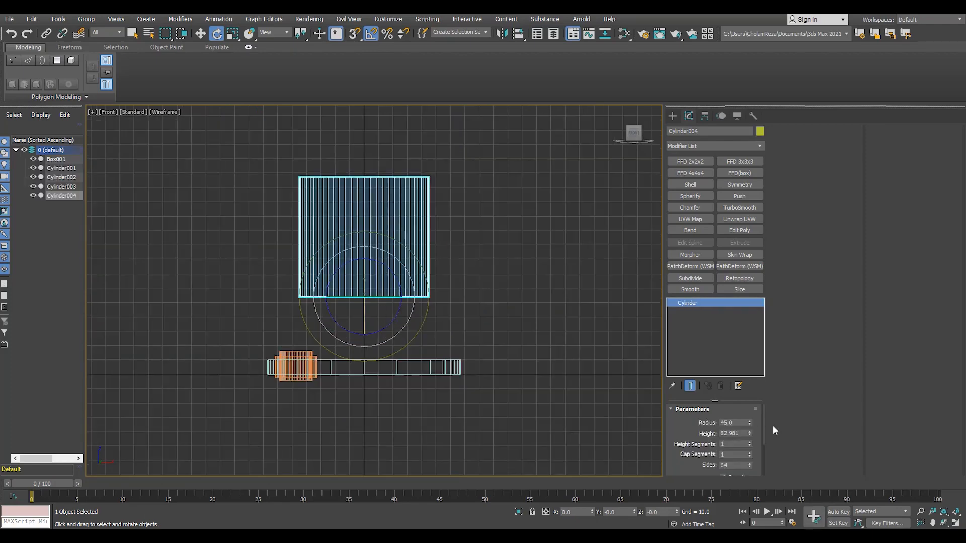
pyautogui.moveTo(749, 426); pyautogui.dragTo(738, 460)
pyautogui.scroll(3, 387, 284)
# Move the slim vertical cylinder to about X -41.4, Y -48.7, Z 8.7, standing on the slab behind the corner cylinders.
pyautogui.press('w')
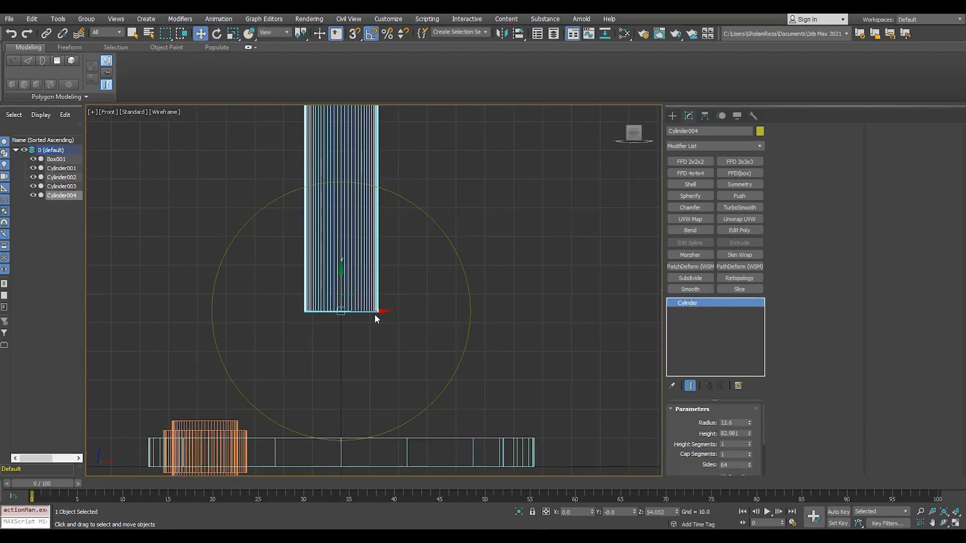
pyautogui.press('s')
pyautogui.moveTo(374, 312); pyautogui.dragTo(245, 398)
pyautogui.scroll(3, 475, 410)
pyautogui.scroll(-3, 496, 395)
pyautogui.scroll(2, 191, 334)
pyautogui.moveTo(289, 375); pyautogui.dragTo(298, 375)
pyautogui.hotkey('alt', 'w')
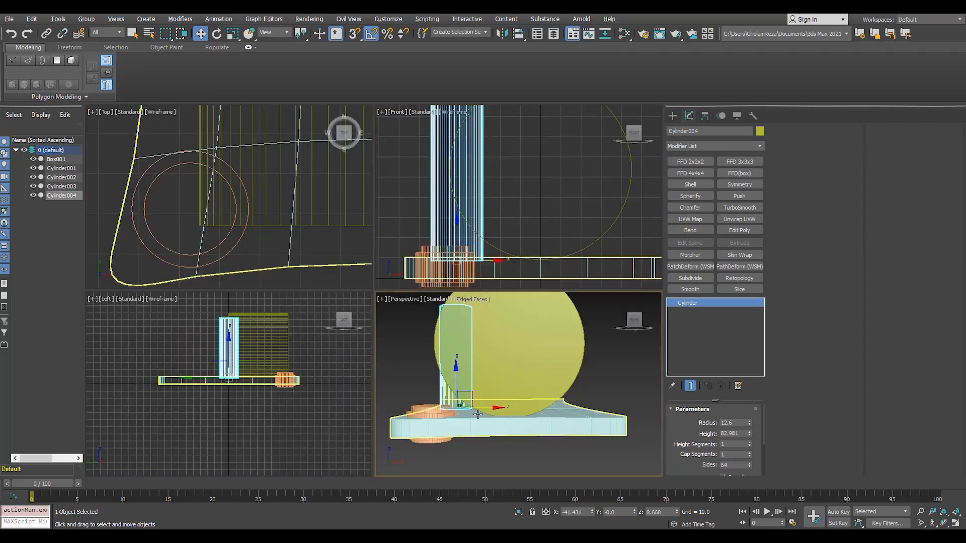
pyautogui.rightClick(503, 382)
pyautogui.hotkey('alt', 'w')
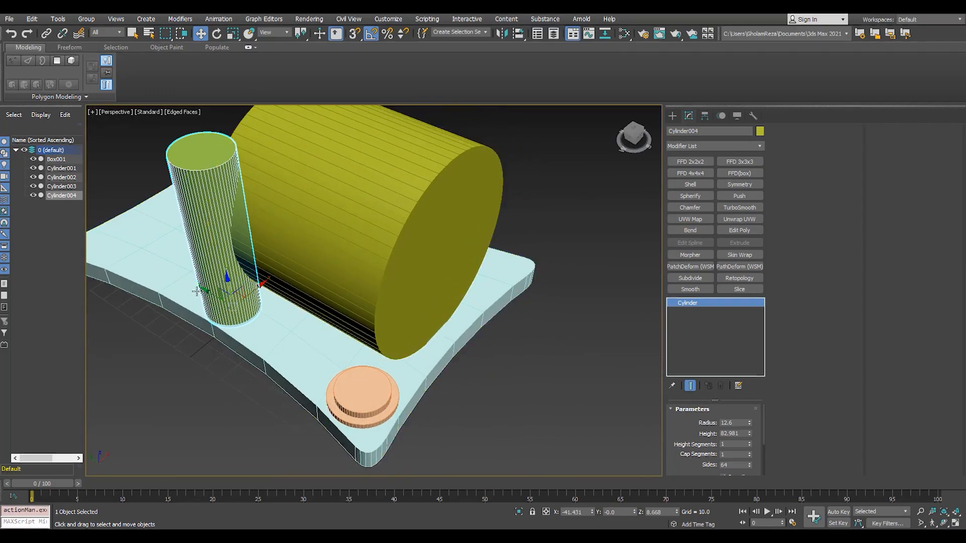
pyautogui.moveTo(196, 291); pyautogui.dragTo(288, 346)
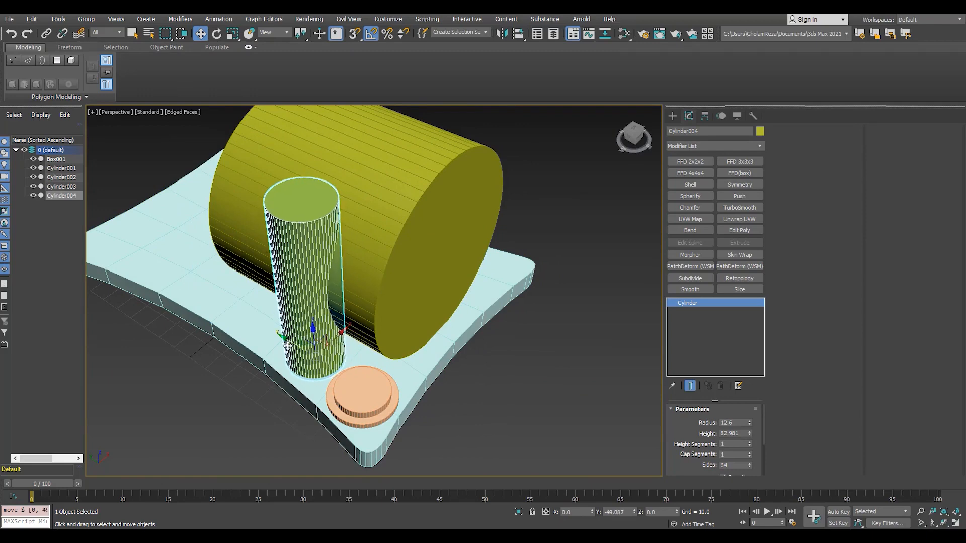
# Shorten the large cylinder's height to about 69.1.
pyautogui.click(436, 273)
pyautogui.moveTo(749, 433); pyautogui.dragTo(750, 514)
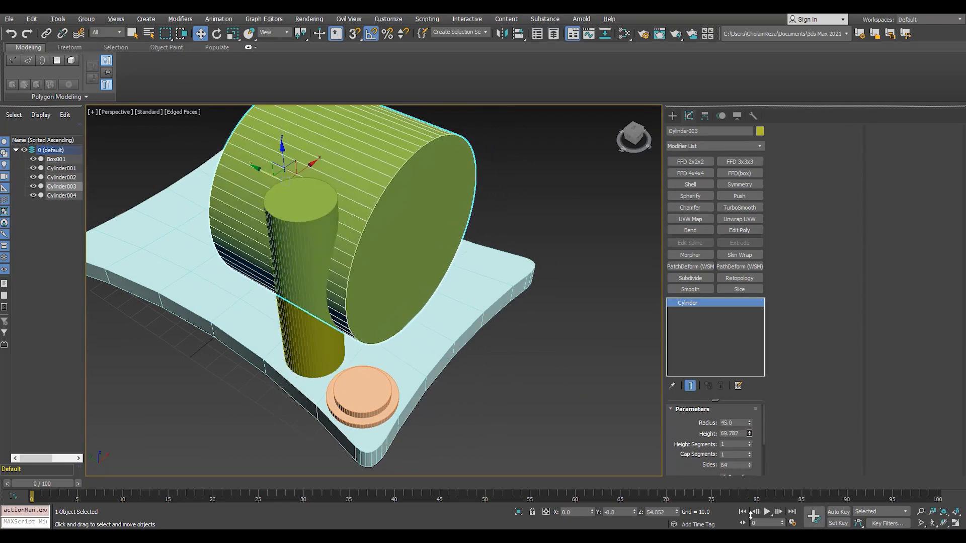
# Add an Edit Poly modifier to the slim vertical cylinder and connect its opposite cap vertices, splitting both end caps in half along Y.
pyautogui.click(323, 283)
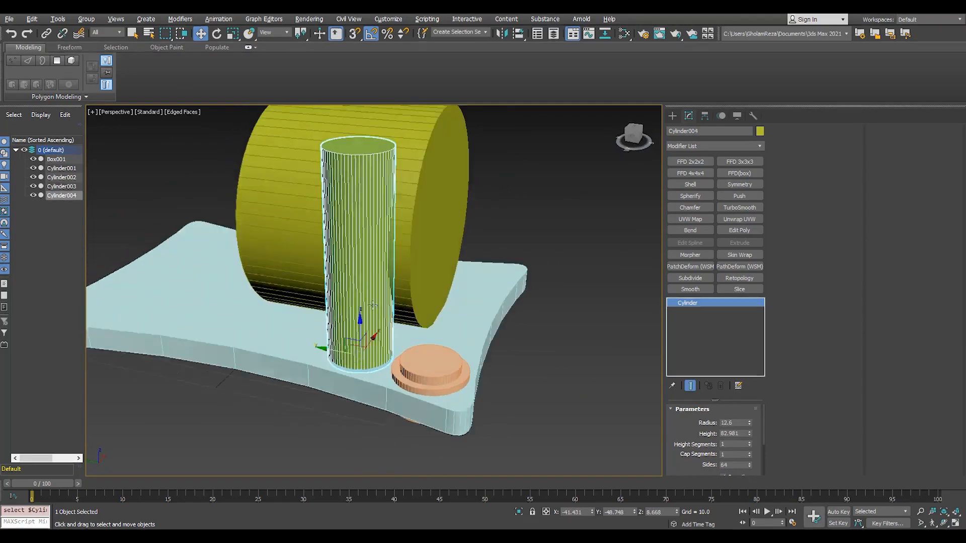
pyautogui.hotkey('alt', 'w')
pyautogui.hotkey('alt', 'w')
pyautogui.moveTo(294, 115); pyautogui.dragTo(264, 243, button='middle')
pyautogui.scroll(1, 265, 243)
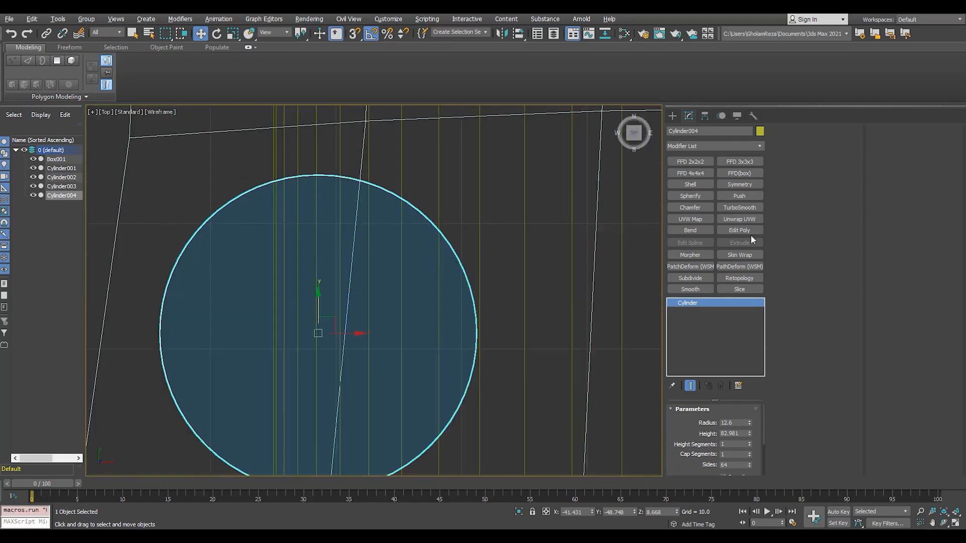
pyautogui.click(742, 228)
pyautogui.press('1')
pyautogui.scroll(-1, 322, 180)
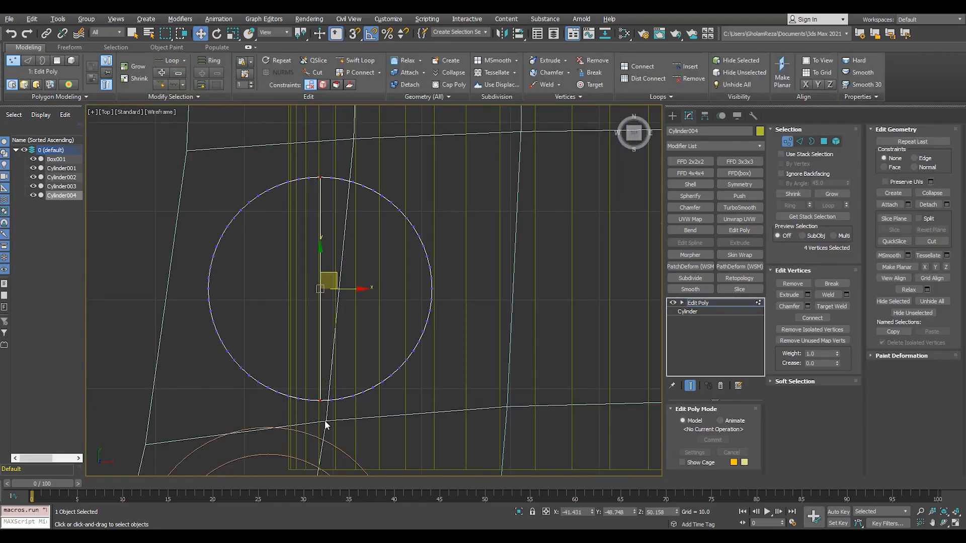
# Select the polygons of the slim cylinder's inner half and move them along X to about 5.5, stretching it into a slot-shaped column.
pyautogui.press('4')
pyautogui.moveTo(327, 165); pyautogui.dragTo(444, 421)
pyautogui.hotkey('alt', 'w')
pyautogui.middleClick(437, 393)
pyautogui.hotkey('alt', 'w')
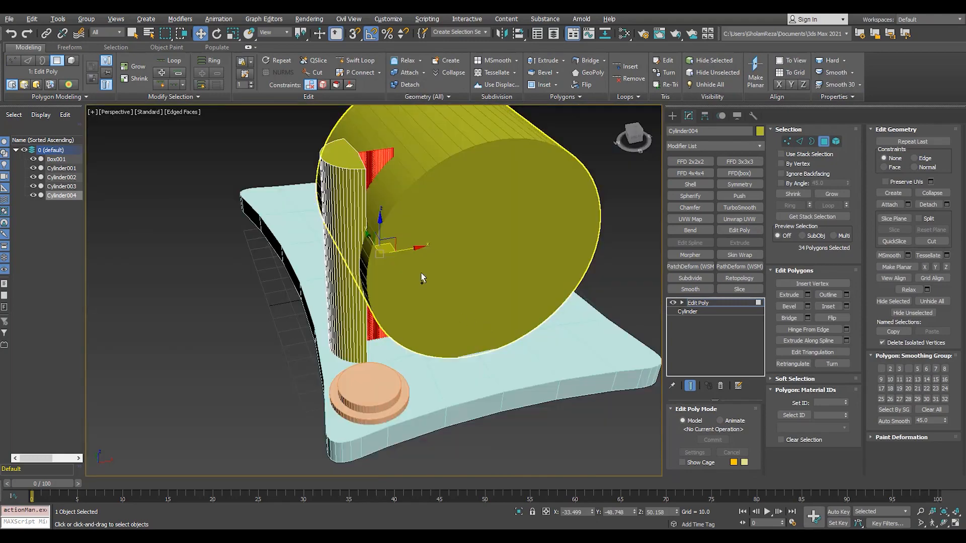
pyautogui.keyDown('alt'); pyautogui.moveTo(421, 274); pyautogui.dragTo(382, 184, button='middle'); pyautogui.keyUp('alt')
pyautogui.scroll(5, 384, 185)
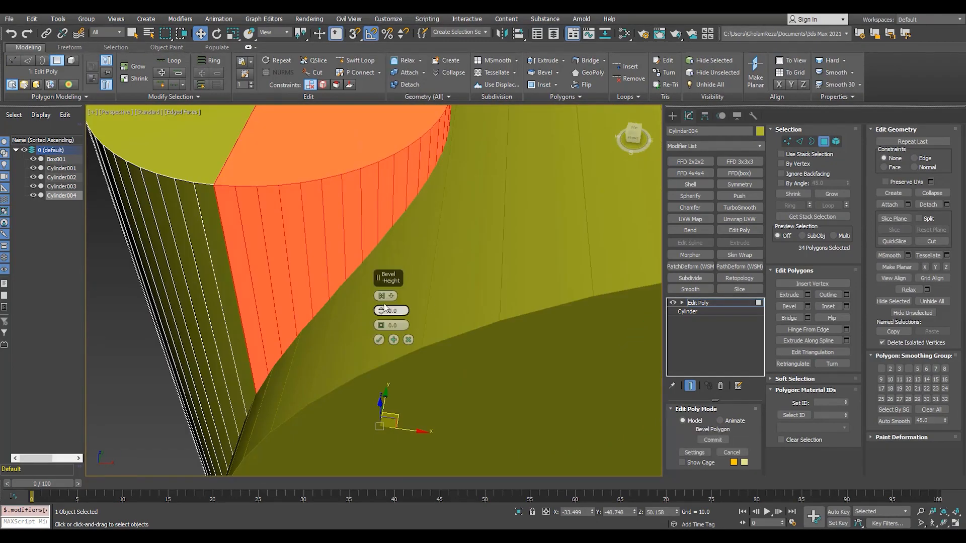
pyautogui.scroll(-3, 377, 359)
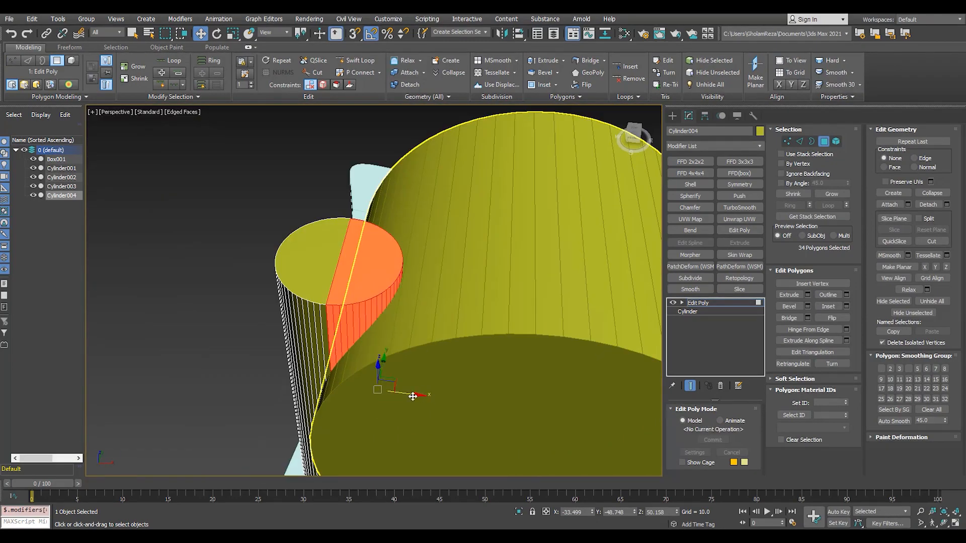
pyautogui.moveTo(415, 396); pyautogui.dragTo(575, 427)
pyautogui.scroll(-2, 452, 302)
pyautogui.keyDown('alt'); pyautogui.moveTo(438, 287); pyautogui.dragTo(395, 173, button='middle'); pyautogui.keyUp('alt')
pyautogui.scroll(4, 408, 214)
pyautogui.scroll(-4, 401, 218)
# In the Front view, extend the column's selected inner half farther along X to about 10.6.
pyautogui.hotkey('alt', 'w')
pyautogui.middleClick(526, 125)
pyautogui.hotkey('alt', 'w')
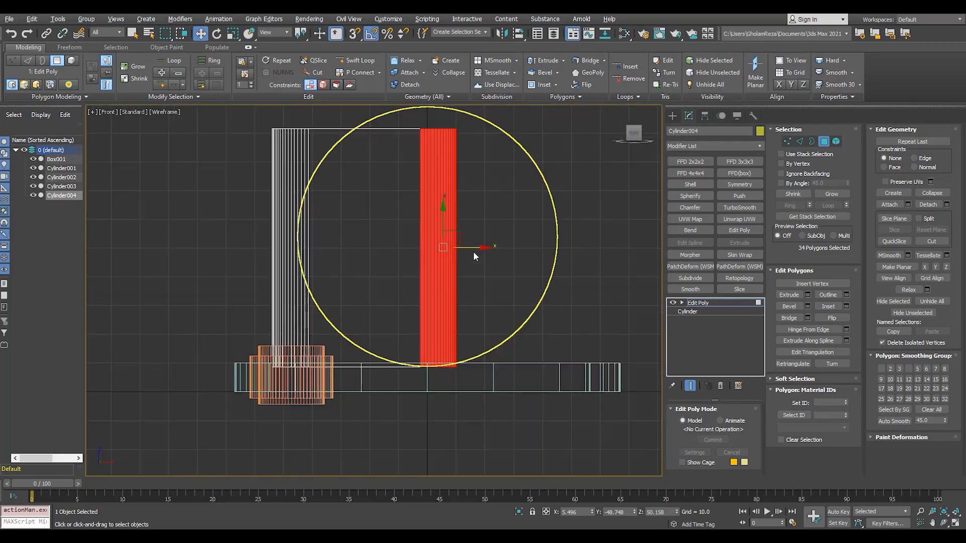
pyautogui.moveTo(474, 254); pyautogui.dragTo(522, 323)
pyautogui.hotkey('alt', 'w')
pyautogui.middleClick(522, 323)
pyautogui.hotkey('alt', 'w')
pyautogui.keyDown('alt'); pyautogui.moveTo(515, 368); pyautogui.dragTo(579, 418, button='middle'); pyautogui.keyUp('alt')
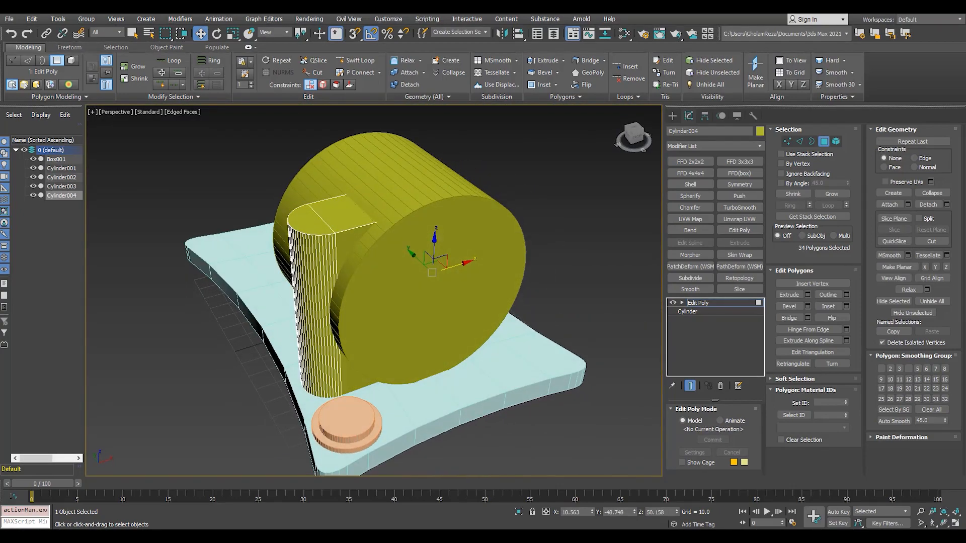
# Set the large cylinder's radius to 40 and lower it by about 4.8 in the Front view so it meets the slab.
pyautogui.hotkey('ctrl', 'z')
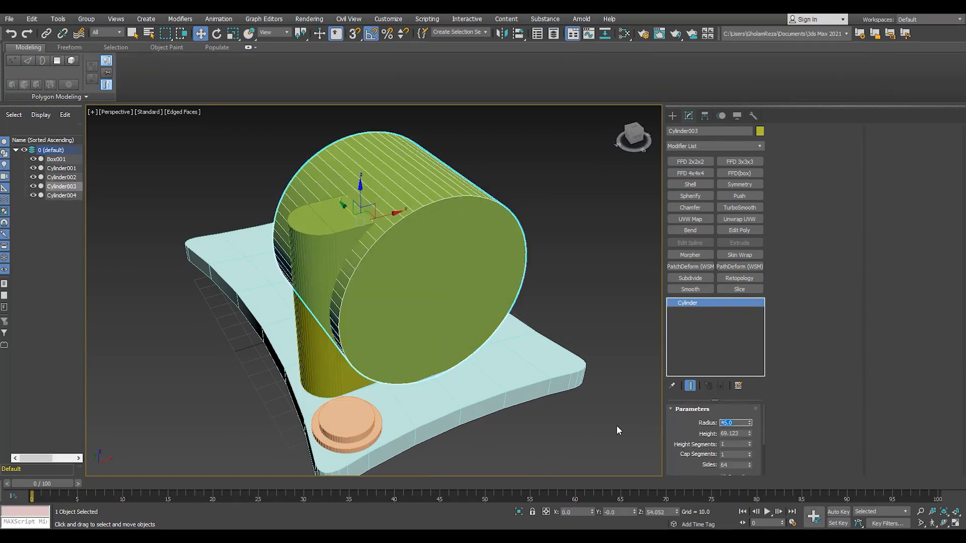
pyautogui.write('40')
pyautogui.press('Return')
pyautogui.keyDown('alt'); pyautogui.moveTo(547, 397); pyautogui.dragTo(472, 285, button='middle'); pyautogui.keyUp('alt')
pyautogui.press('f')
pyautogui.moveTo(430, 208); pyautogui.dragTo(431, 223)
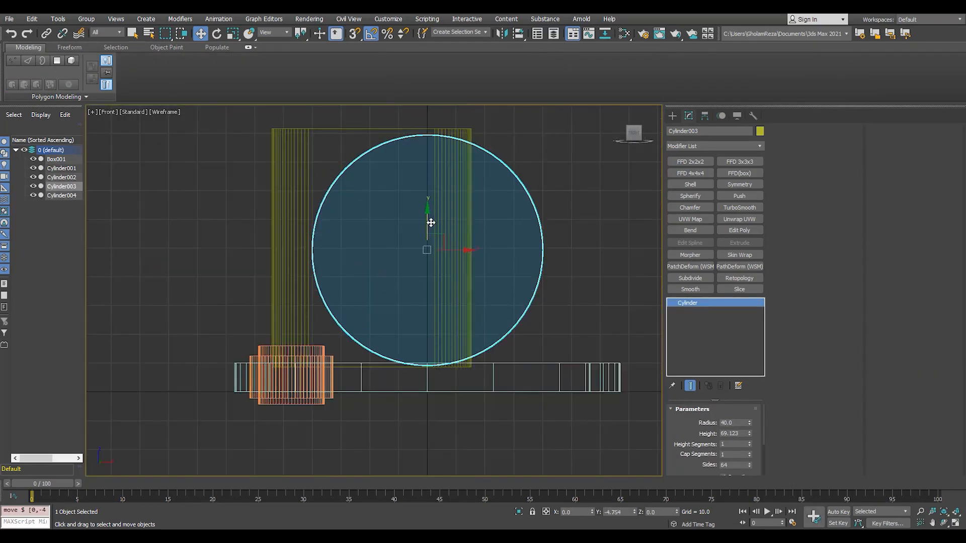
# Select the outer rounded end's vertices on the slot-shaped column and move them inward along X to shorten it.
pyautogui.click(304, 332)
pyautogui.moveTo(335, 251); pyautogui.dragTo(347, 250)
pyautogui.hotkey('alt', 'w')
pyautogui.rightClick(582, 414)
pyautogui.hotkey('alt', 'w')
pyautogui.keyDown('alt'); pyautogui.moveTo(366, 369); pyautogui.dragTo(322, 302, button='middle'); pyautogui.keyUp('alt')
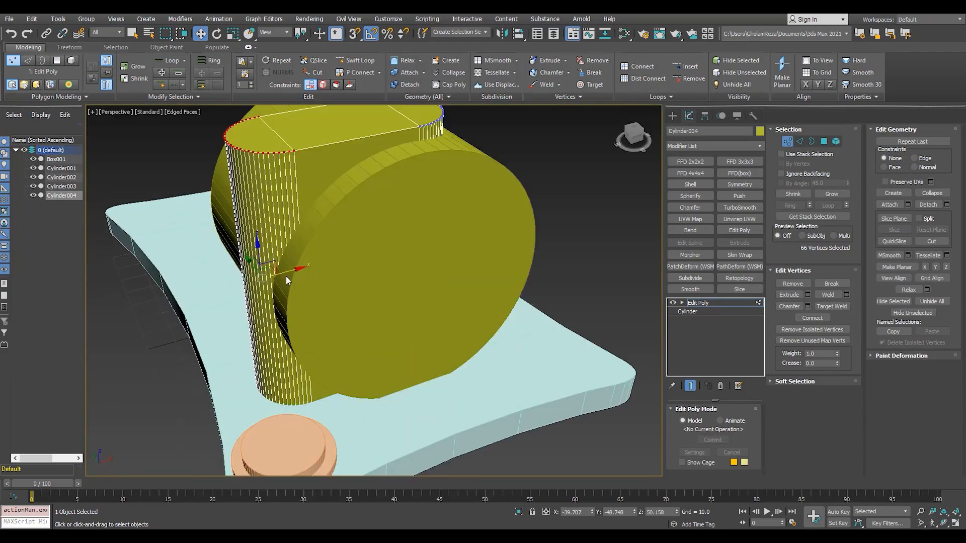
pyautogui.moveTo(294, 272); pyautogui.dragTo(277, 272)
pyautogui.keyDown('alt'); pyautogui.moveTo(302, 282); pyautogui.dragTo(363, 282, button='middle'); pyautogui.keyUp('alt')
pyautogui.click(724, 302)
# In the Top view, create a box about 29.2 by 24.2 and 22.2 high beside the slot-shaped column.
pyautogui.press('t')
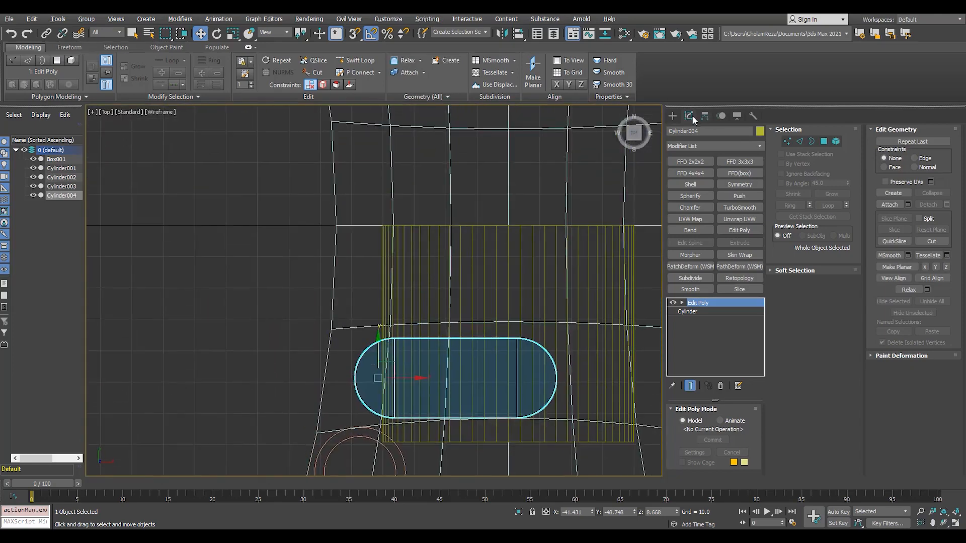
pyautogui.click(673, 115)
pyautogui.click(693, 176)
pyautogui.scroll(3, 347, 224)
pyautogui.moveTo(332, 218); pyautogui.dragTo(479, 393)
pyautogui.click(472, 349)
pyautogui.hotkey('alt', 'w')
pyautogui.press('w')
pyautogui.hotkey('alt', 'w')
pyautogui.keyDown('alt'); pyautogui.moveTo(311, 371); pyautogui.dragTo(327, 371, button='middle'); pyautogui.keyUp('alt')
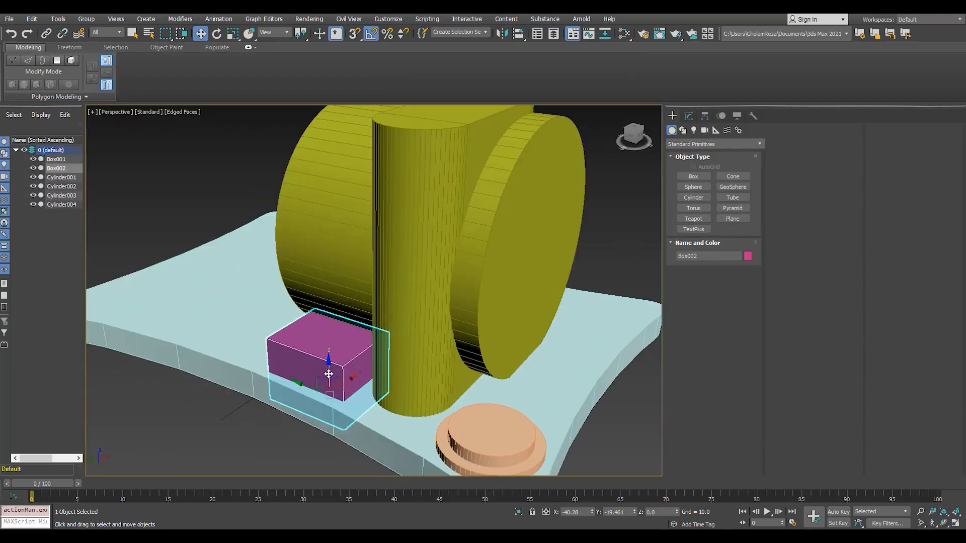
# Raise the new box to about Z 6.2 and increase its height.
pyautogui.moveTo(327, 371); pyautogui.dragTo(327, 358)
pyautogui.keyDown('alt'); pyautogui.moveTo(327, 357); pyautogui.dragTo(332, 378, button='middle'); pyautogui.keyUp('alt')
pyautogui.click(689, 115)
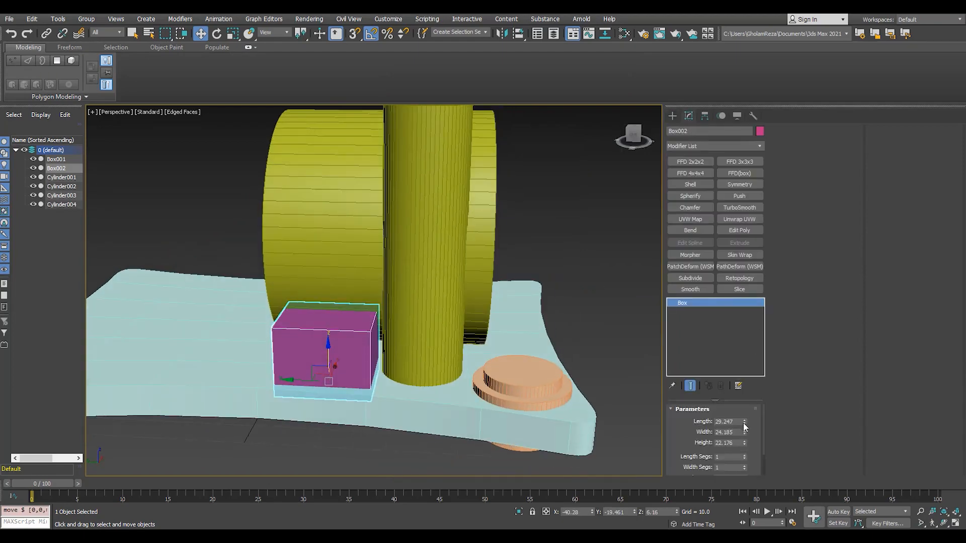
pyautogui.moveTo(744, 443); pyautogui.dragTo(744, 425)
# Convert the box to an editable poly and move its inner-side vertices along X so it extends through the large cylinder.
pyautogui.keyDown('alt'); pyautogui.moveTo(189, 388); pyautogui.dragTo(245, 342, button='middle'); pyautogui.keyUp('alt')
pyautogui.press('1')
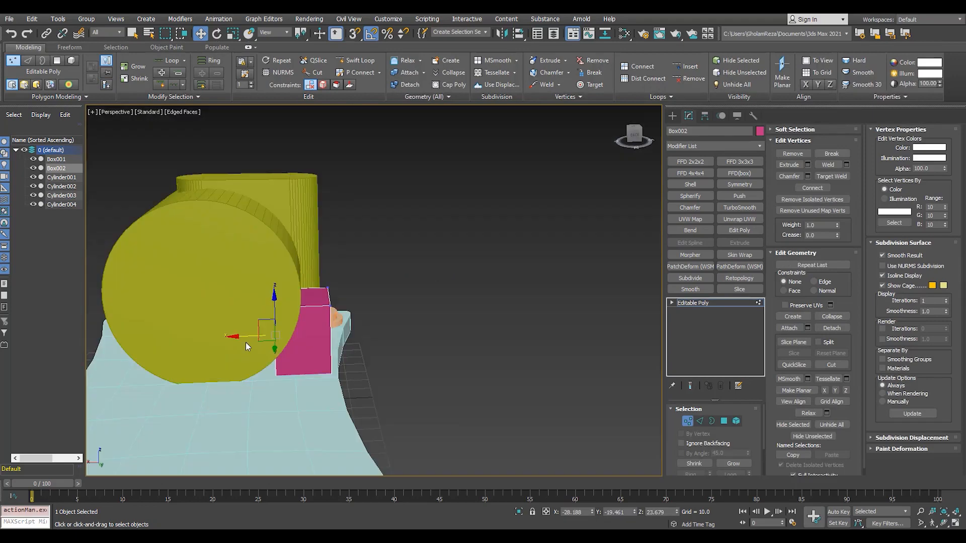
pyautogui.keyDown('alt'); pyautogui.moveTo(161, 339); pyautogui.dragTo(348, 277, button='middle'); pyautogui.keyUp('alt')
# In the Front view, reshape the box's outer side into a slope and pull its middle edge to about X -37.2, Z 18.5.
pyautogui.press('2')
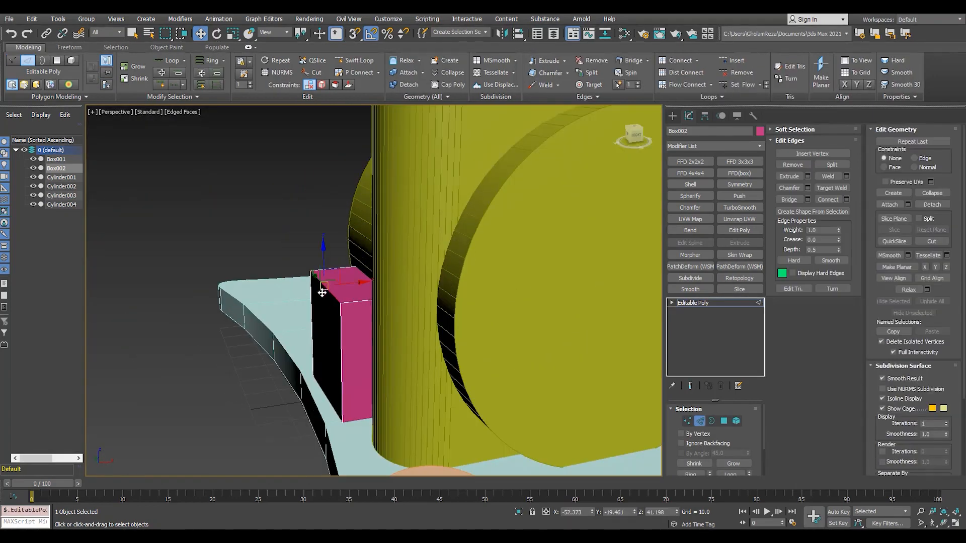
pyautogui.press('f')
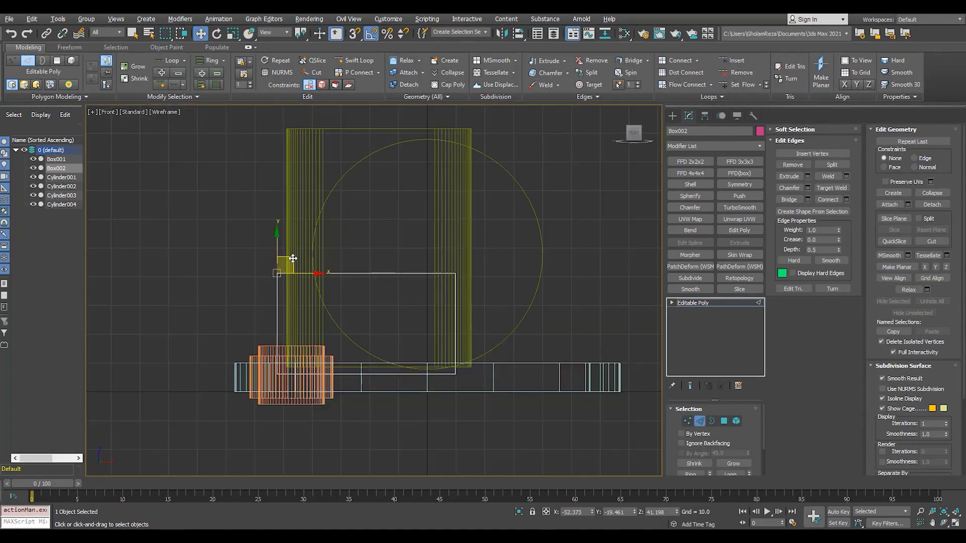
pyautogui.press('w')
pyautogui.scroll(4, 259, 284)
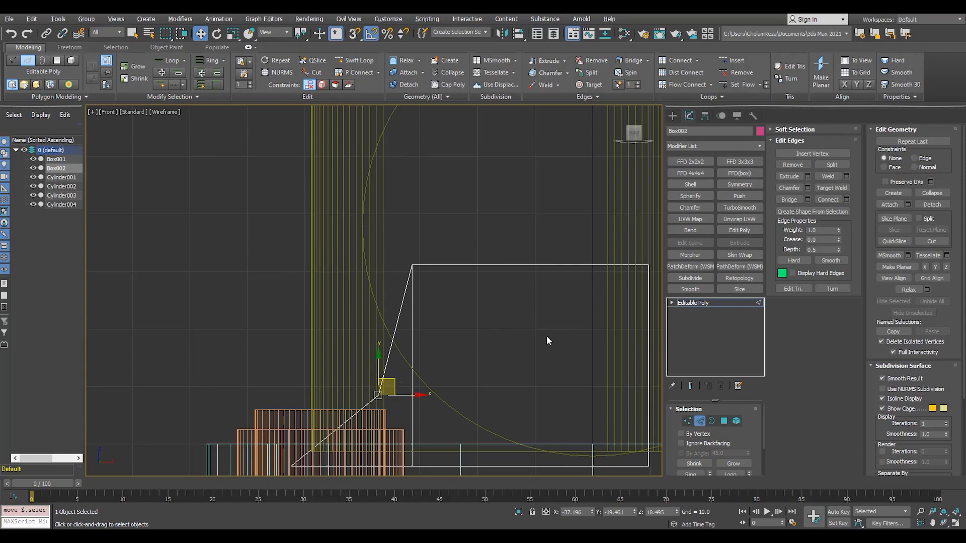
# Chamfer the slope's middle edge by about 60.3 with several segments to give the box a concave curved side.
pyautogui.click(807, 189)
pyautogui.moveTo(323, 361); pyautogui.dragTo(256, 331, button='middle')
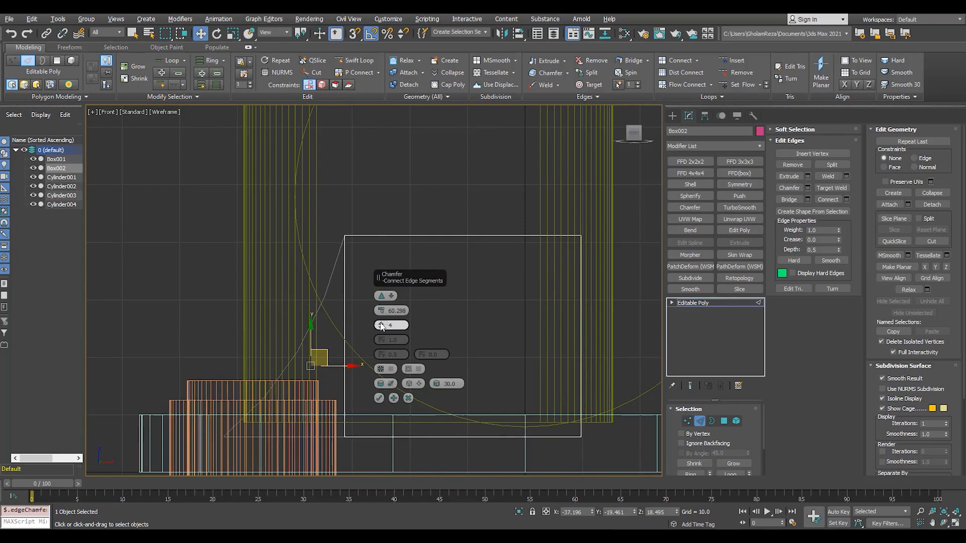
pyautogui.hotkey('alt', 'w')
pyautogui.middleClick(475, 418)
pyautogui.hotkey('alt', 'w')
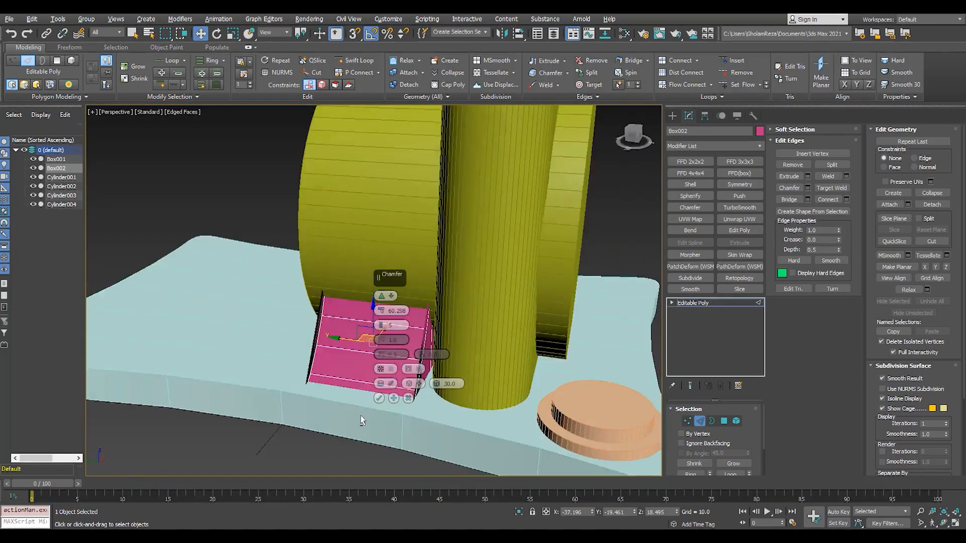
pyautogui.click(381, 396)
# Isolate the curved side block and connect its vertical edges with three evenly spaced segments.
pyautogui.press('1')
pyautogui.hotkey('alt', 'q')
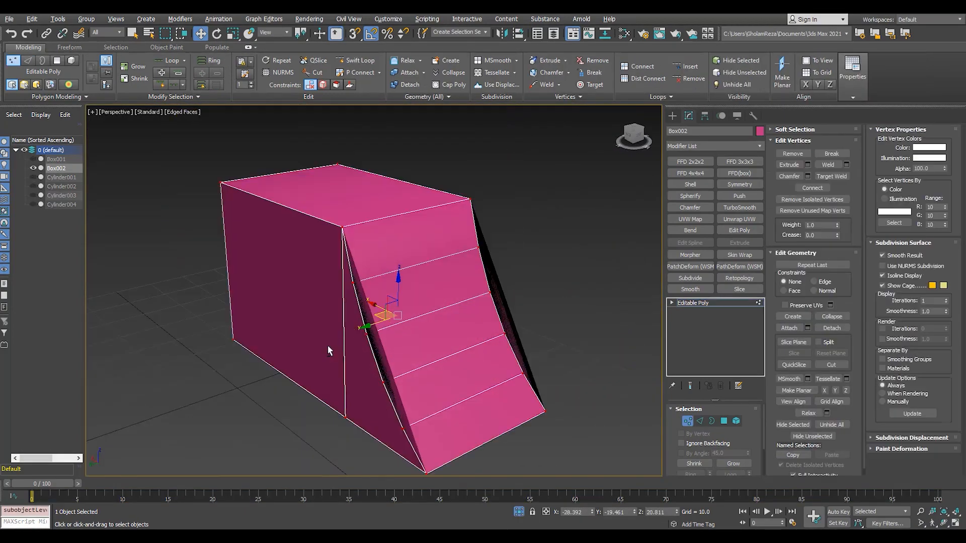
pyautogui.press('F3')
pyautogui.press('2')
pyautogui.moveTo(430, 349); pyautogui.dragTo(97, 287)
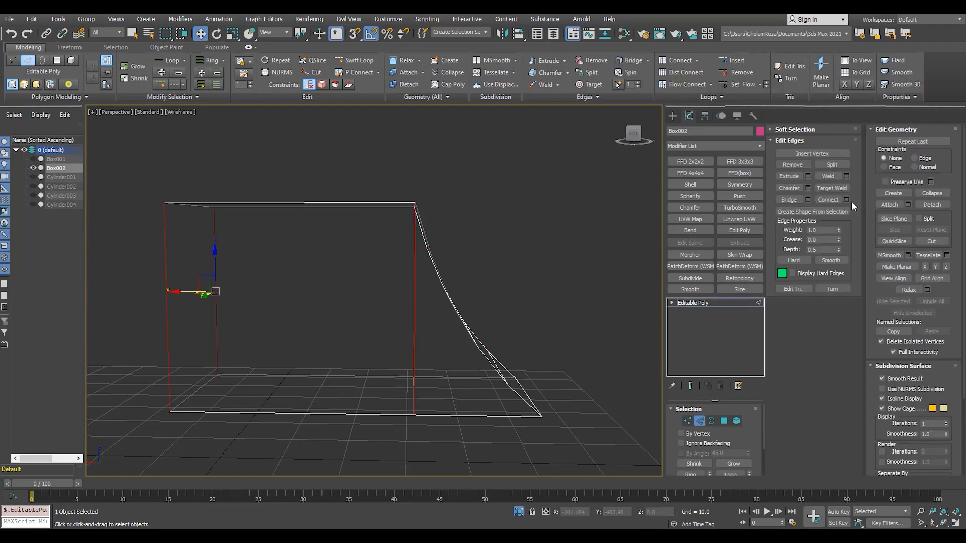
pyautogui.click(847, 200)
pyautogui.click(379, 341)
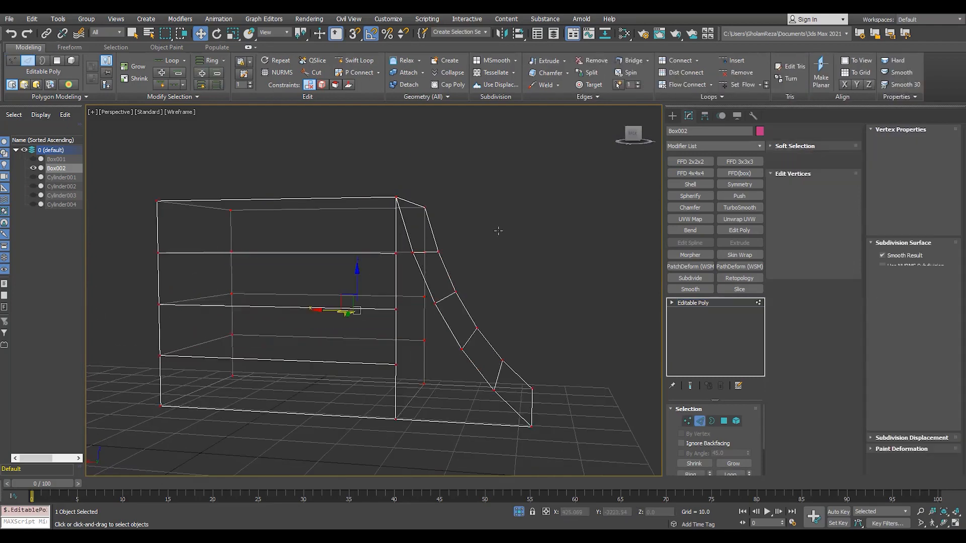
# Connect the block's new side vertices to the matching vertices on its curved slope, and end the isolation.
pyautogui.press('1')
pyautogui.scroll(3, 460, 296)
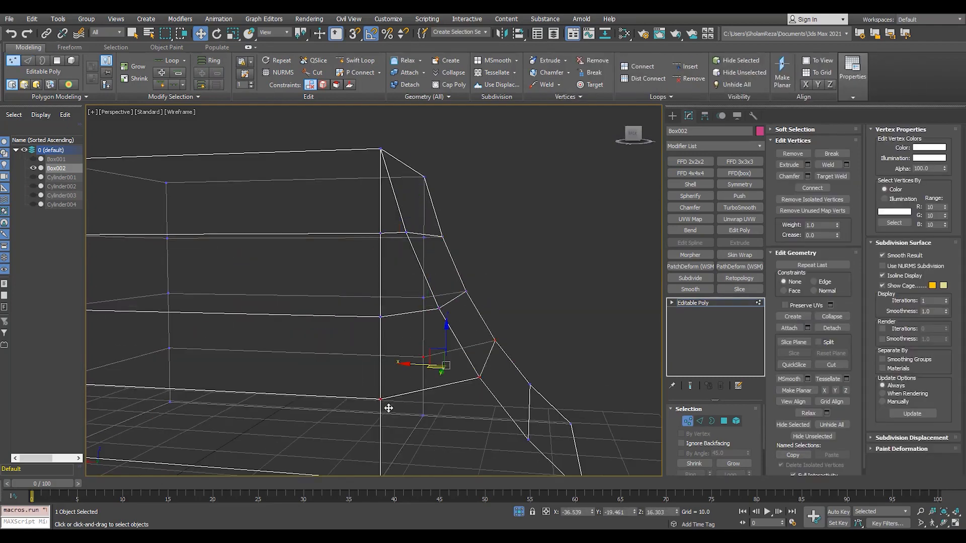
pyautogui.scroll(-2, 514, 354)
pyautogui.press('F3')
pyautogui.click(519, 512)
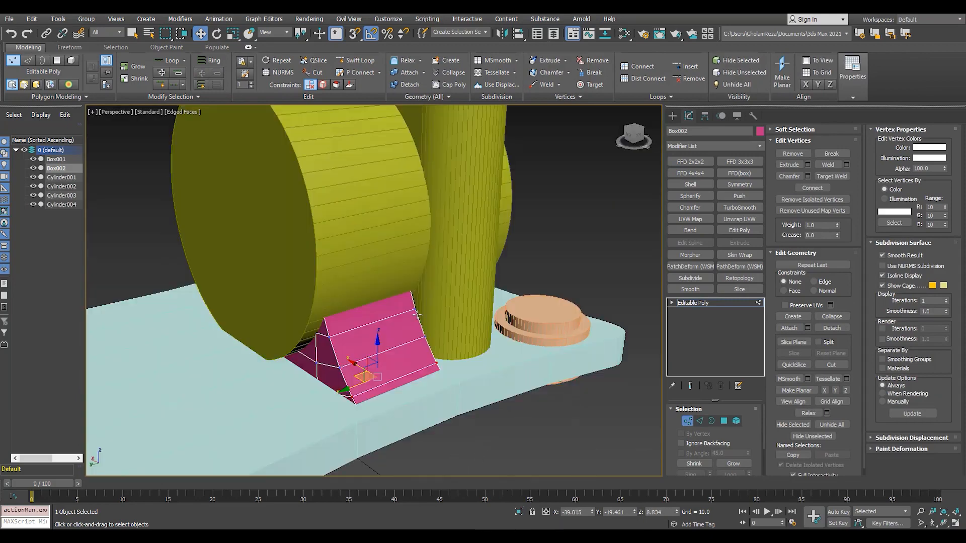
# Move the curved block's vertices at about Z 21.1 along X to about -38.8.
pyautogui.scroll(-4, 433, 372)
pyautogui.moveTo(432, 372)
pyautogui.keyDown('alt'); pyautogui.mouseDown(button='middle')
pyautogui.moveTo(347, 360)
pyautogui.moveTo(358, 347)
pyautogui.mouseUp(button='middle'); pyautogui.keyUp('alt')
pyautogui.scroll(4, 358, 347)
pyautogui.hotkey('alt', 'w')
pyautogui.hotkey('alt', 'w')
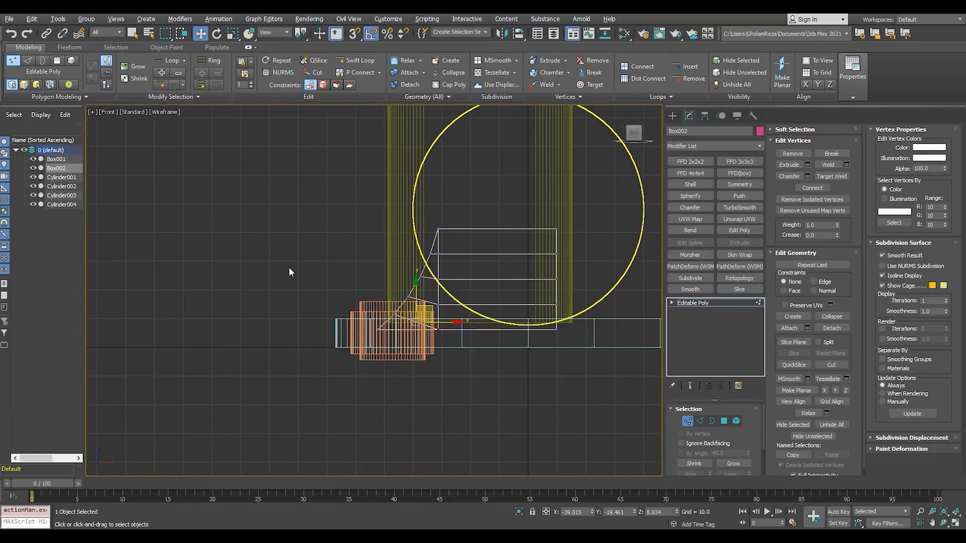
pyautogui.moveTo(442, 291); pyautogui.dragTo(433, 292)
pyautogui.hotkey('alt', 'w')
pyautogui.middleClick(427, 421)
pyautogui.hotkey('alt', 'w')
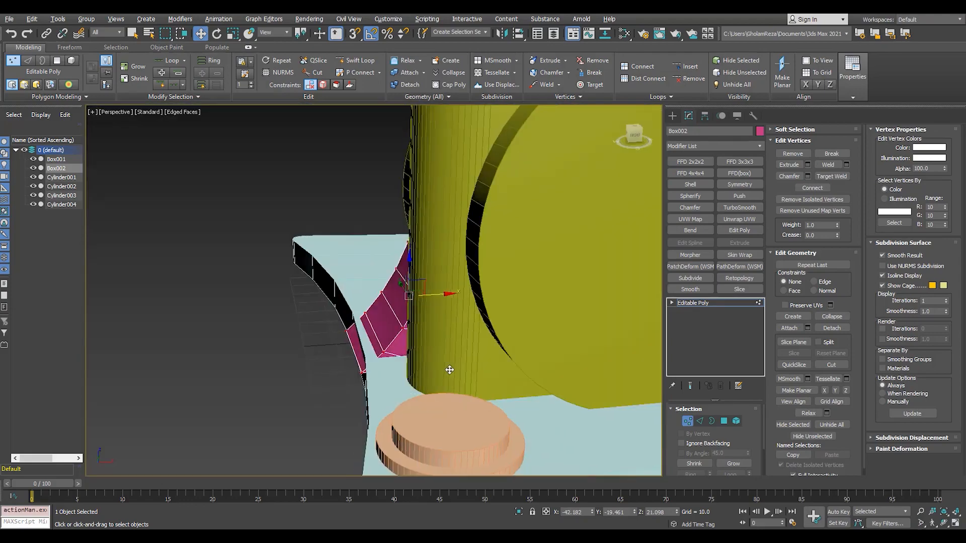
pyautogui.keyDown('alt'); pyautogui.moveTo(448, 371); pyautogui.dragTo(460, 371, button='middle'); pyautogui.keyUp('alt')
pyautogui.moveTo(445, 293); pyautogui.dragTo(455, 291)
pyautogui.moveTo(421, 301)
pyautogui.keyDown('alt'); pyautogui.mouseDown(button='middle')
pyautogui.moveTo(457, 315)
pyautogui.moveTo(405, 315)
pyautogui.mouseUp(button='middle'); pyautogui.keyUp('alt')
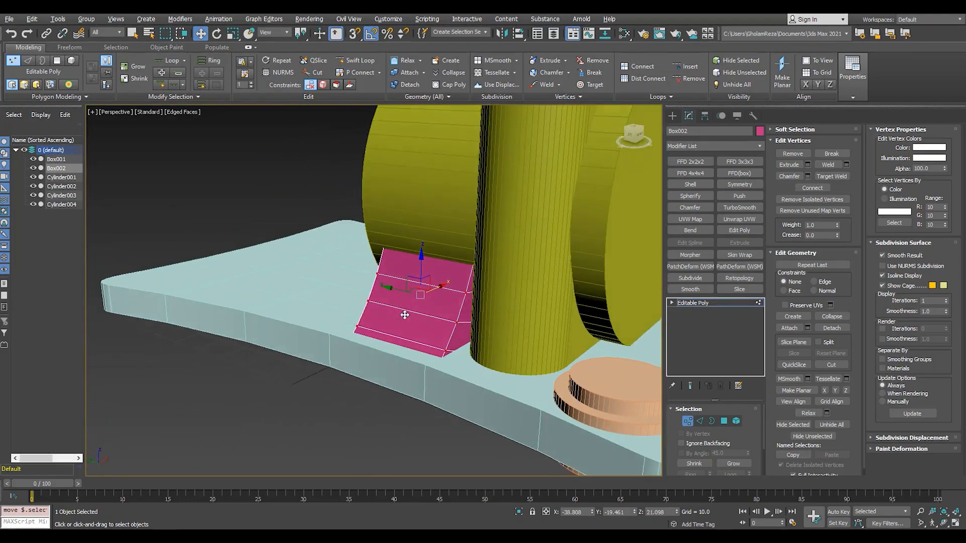
pyautogui.click(691, 303)
# In the Top view, draw a box about 22.7 by 20 overlapping the curved block's outer side, and convert it to an editable poly.
pyautogui.hotkey('alt', 'w')
pyautogui.middleClick(306, 197)
pyautogui.hotkey('alt', 'w')
pyautogui.scroll(-3, 387, 274)
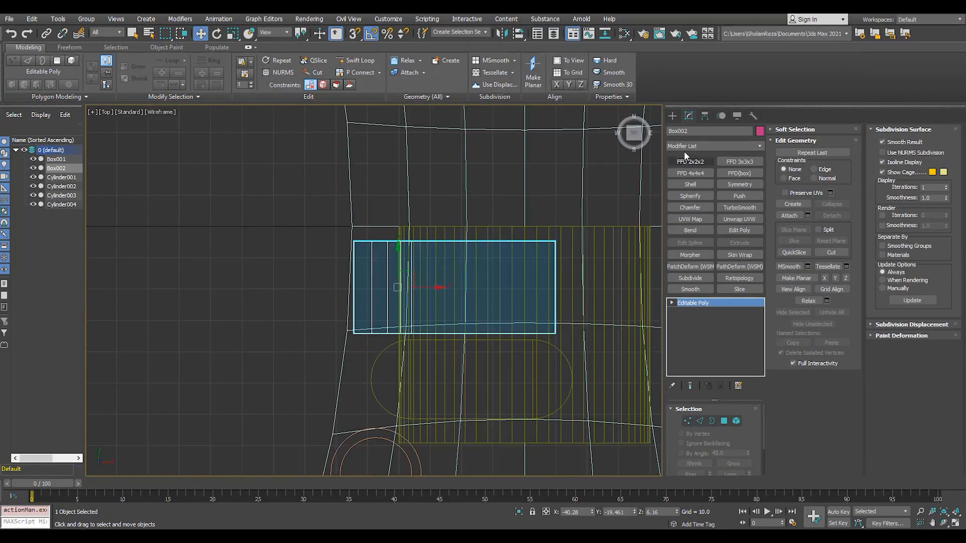
pyautogui.click(673, 116)
pyautogui.press('F3')
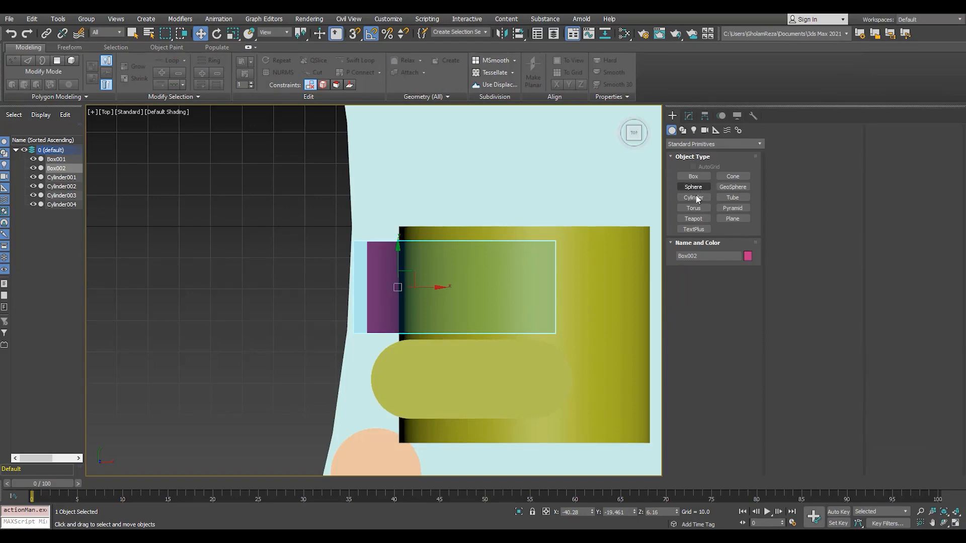
pyautogui.click(693, 176)
pyautogui.scroll(2, 267, 285)
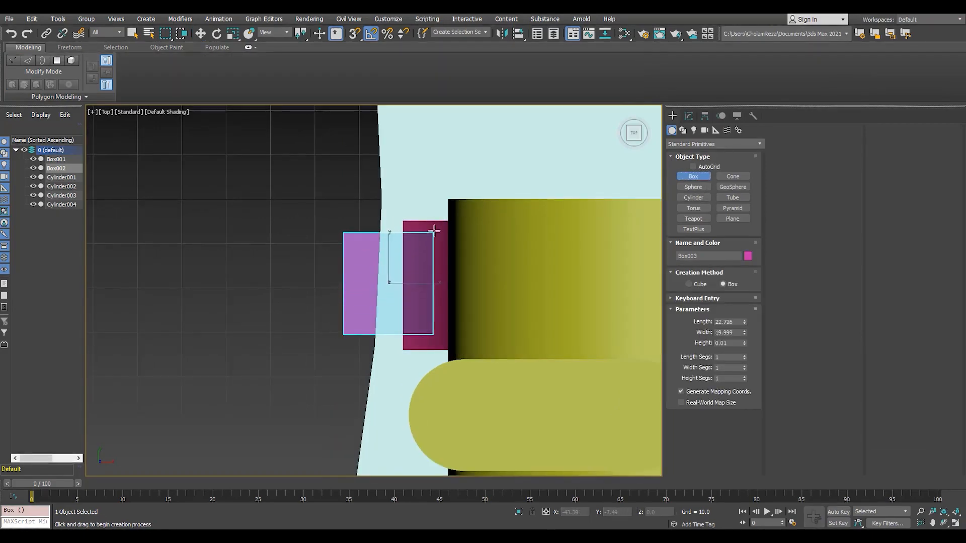
pyautogui.click(442, 132)
pyautogui.press('w')
pyautogui.hotkey('alt', 'w')
pyautogui.click(534, 418)
pyautogui.hotkey('alt', 'w')
pyautogui.keyDown('alt'); pyautogui.moveTo(535, 418); pyautogui.dragTo(473, 352, button='middle'); pyautogui.keyUp('alt')
pyautogui.hotkey('ctrl', 'e')
# Chamfer the small box's two inner vertical edges by about 3.34 with 3 segments.
pyautogui.press('2')
pyautogui.press('F3')
pyautogui.click(362, 362)
pyautogui.click(387, 315)
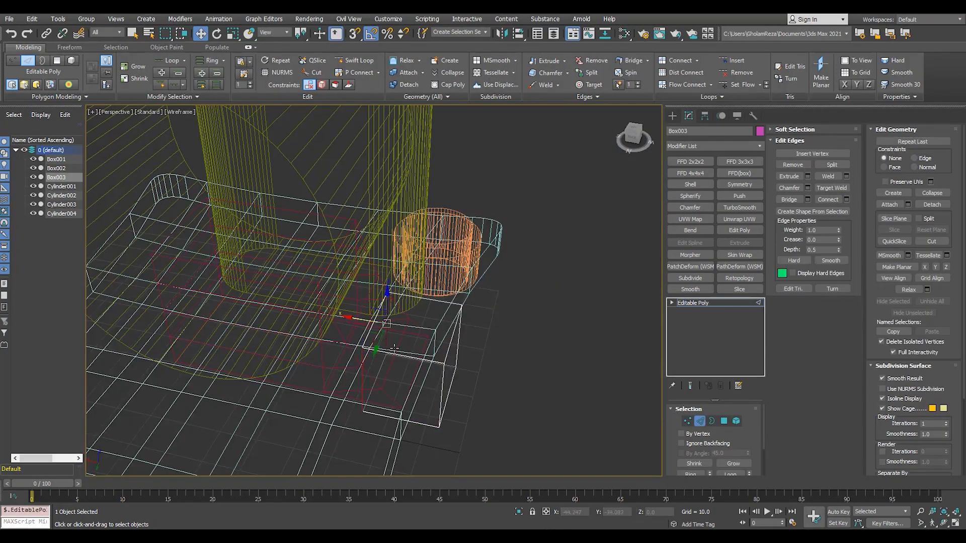
pyautogui.keyDown('alt'); pyautogui.moveTo(387, 317); pyautogui.dragTo(265, 345, button='middle'); pyautogui.keyUp('alt')
pyautogui.press('F3')
pyautogui.scroll(3, 389, 366)
pyautogui.moveTo(338, 347); pyautogui.dragTo(349, 323, button='middle')
pyautogui.keyDown('ctrl'); pyautogui.click(347, 313); pyautogui.keyUp('ctrl')
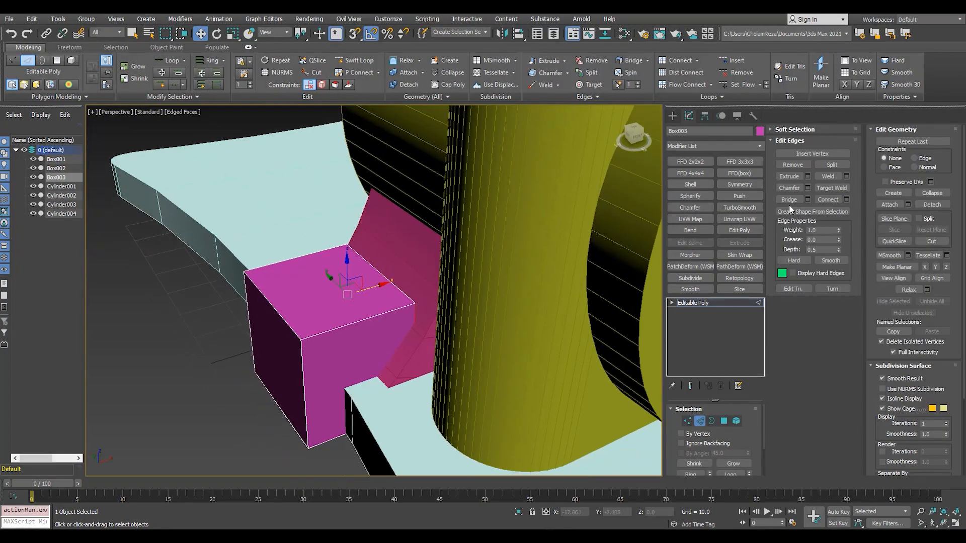
pyautogui.click(808, 188)
pyautogui.keyDown('alt'); pyautogui.moveTo(352, 282); pyautogui.dragTo(378, 325, button='middle'); pyautogui.keyUp('alt')
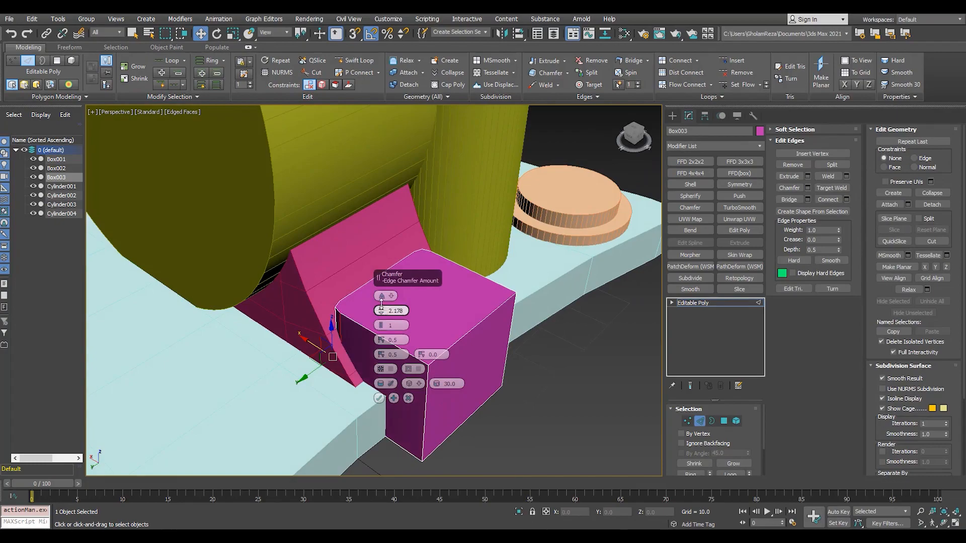
pyautogui.press('F3')
pyautogui.moveTo(382, 305); pyautogui.dragTo(386, 300)
pyautogui.click(381, 323)
pyautogui.click(380, 323)
pyautogui.keyDown('alt'); pyautogui.moveTo(380, 324); pyautogui.dragTo(327, 334, button='middle'); pyautogui.keyUp('alt')
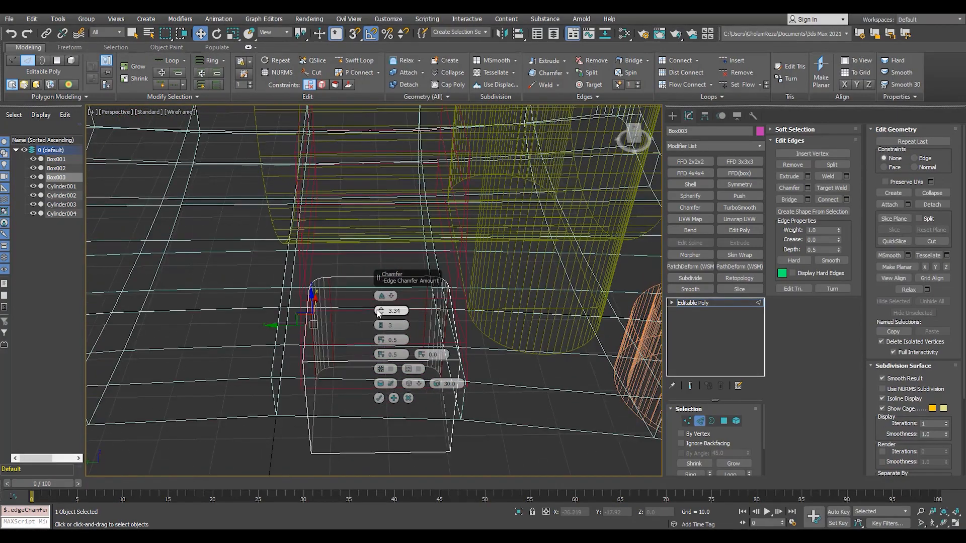
pyautogui.press('F3')
pyautogui.click(379, 398)
pyautogui.keyDown('alt'); pyautogui.moveTo(379, 390); pyautogui.dragTo(307, 422, button='middle'); pyautogui.keyUp('alt')
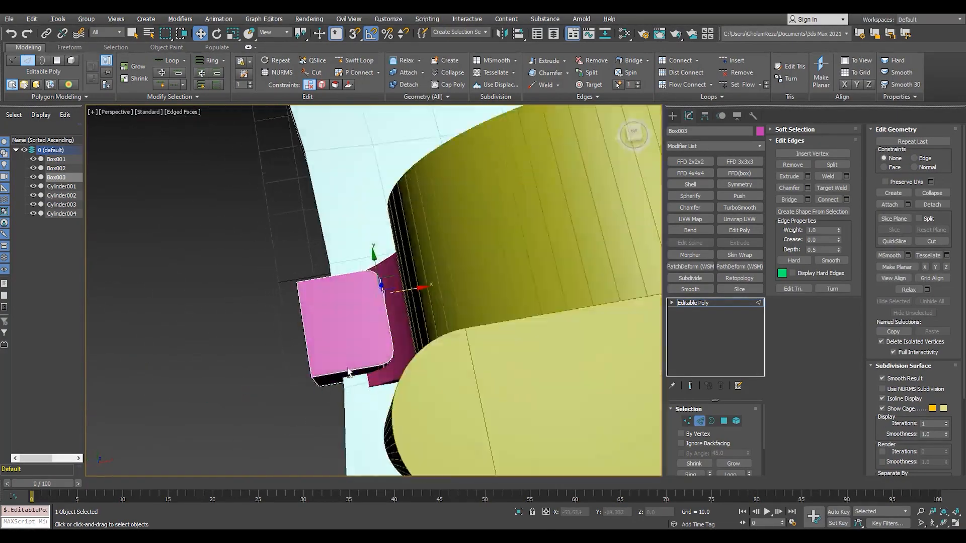
# Adjust the position of the small box's vertices slightly along Y, working from the Top view.
pyautogui.press('t')
pyautogui.press('F3')
pyautogui.press('1')
pyautogui.press('F4')
pyautogui.moveTo(449, 291); pyautogui.dragTo(449, 282)
pyautogui.hotkey('alt', 'w')
pyautogui.rightClick(460, 314)
pyautogui.hotkey('alt', 'w')
pyautogui.keyDown('alt'); pyautogui.moveTo(458, 334); pyautogui.dragTo(485, 293, button='middle'); pyautogui.keyUp('alt')
pyautogui.click(696, 303)
# Lower the top vertices of the slot-shaped column by about 14.1 along Z.
pyautogui.keyDown('alt'); pyautogui.moveTo(402, 302); pyautogui.dragTo(322, 297, button='middle'); pyautogui.keyUp('alt')
pyautogui.click(252, 163)
pyautogui.press('1')
pyautogui.scroll(-4, 413, 176)
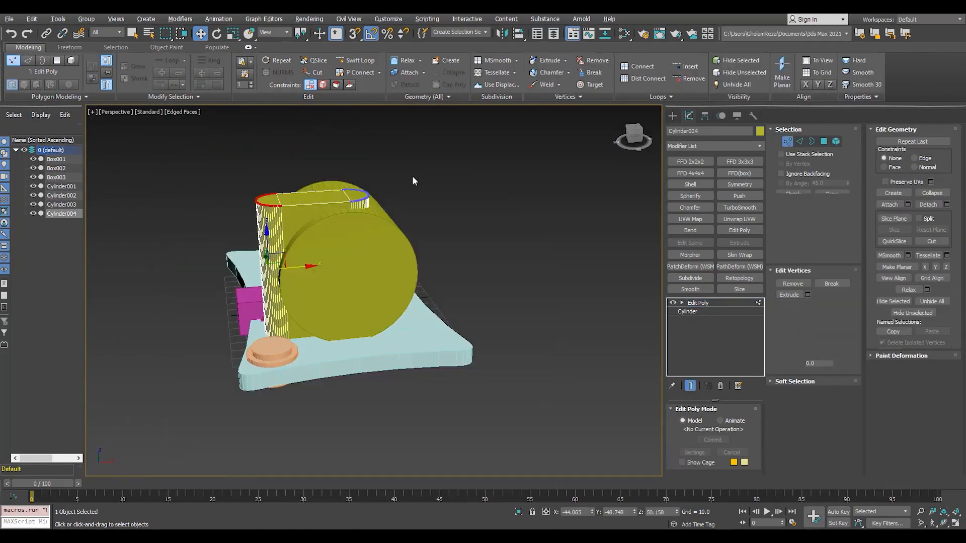
pyautogui.press('F3')
pyautogui.moveTo(431, 149); pyautogui.dragTo(201, 246)
pyautogui.press('F3')
pyautogui.scroll(4, 347, 201)
pyautogui.moveTo(353, 154); pyautogui.dragTo(350, 192)
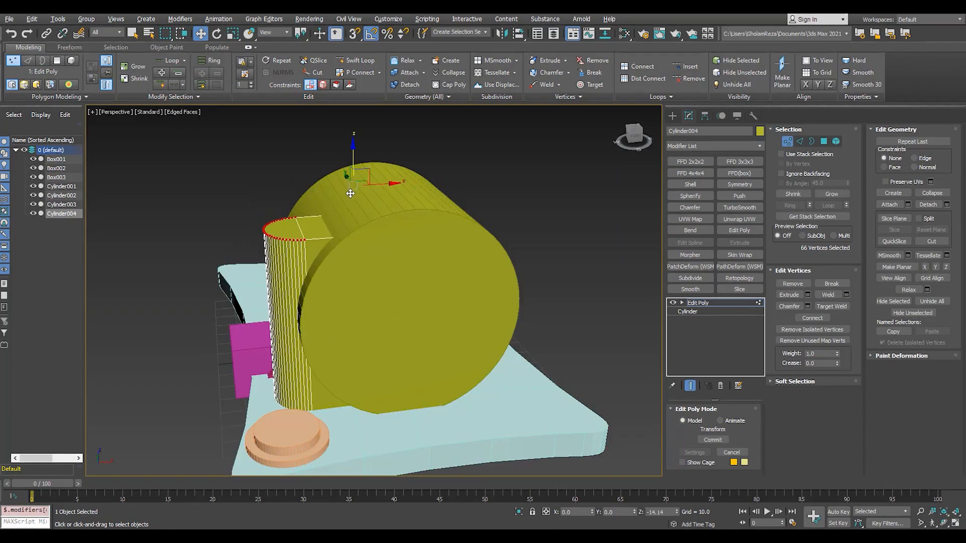
pyautogui.click(705, 303)
# In the Front view, draw a box about 56 wide and 37 long over the large cylinder's top, centred at X 0.
pyautogui.hotkey('alt', 'w')
pyautogui.rightClick(505, 188)
pyautogui.hotkey('alt', 'w')
pyautogui.scroll(-4, 504, 188)
pyautogui.click(672, 116)
pyautogui.click(693, 177)
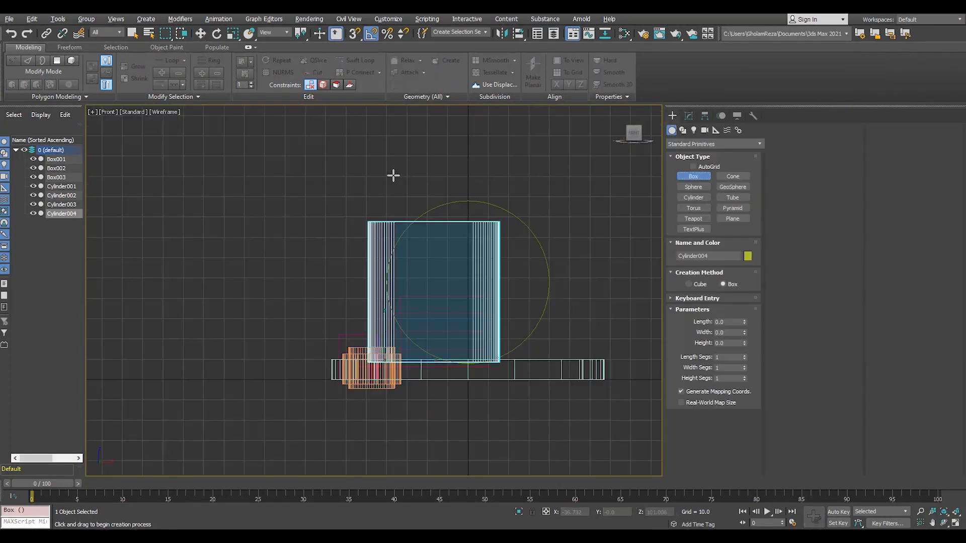
pyautogui.moveTo(411, 166); pyautogui.dragTo(521, 242)
pyautogui.press('w')
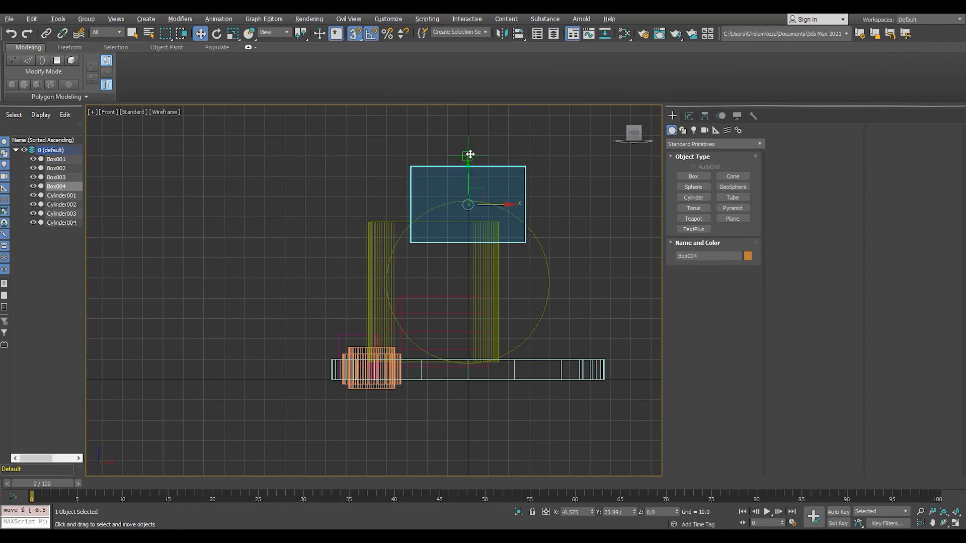
pyautogui.press('s')
# Set the top box's height parameter to about 100.6 and raise the box to about Z 96.1.
pyautogui.hotkey('alt', 'w')
pyautogui.rightClick(433, 327)
pyautogui.hotkey('alt', 'w')
pyautogui.keyDown('alt'); pyautogui.moveTo(352, 287); pyautogui.dragTo(493, 307, button='middle'); pyautogui.keyUp('alt')
pyautogui.click(688, 117)
pyautogui.moveTo(745, 443); pyautogui.dragTo(736, 352)
pyautogui.keyDown('alt'); pyautogui.moveTo(508, 315); pyautogui.dragTo(432, 290, button='middle'); pyautogui.keyUp('alt')
pyautogui.moveTo(406, 164); pyautogui.dragTo(406, 152)
# Centre the top box at Y 0 over the large cylinder using snapping.
pyautogui.keyDown('alt'); pyautogui.moveTo(429, 164); pyautogui.dragTo(435, 263, button='middle'); pyautogui.keyUp('alt')
pyautogui.press('s')
pyautogui.moveTo(435, 256); pyautogui.dragTo(365, 231)
pyautogui.press('s')
pyautogui.scroll(4, 369, 234)
pyautogui.moveTo(368, 234)
pyautogui.keyDown('alt'); pyautogui.mouseDown(button='middle')
pyautogui.moveTo(394, 227)
pyautogui.moveTo(363, 250)
pyautogui.moveTo(347, 224)
pyautogui.moveTo(298, 234)
pyautogui.moveTo(365, 242)
pyautogui.mouseUp(button='middle'); pyautogui.keyUp('alt')
pyautogui.scroll(-4, 363, 250)
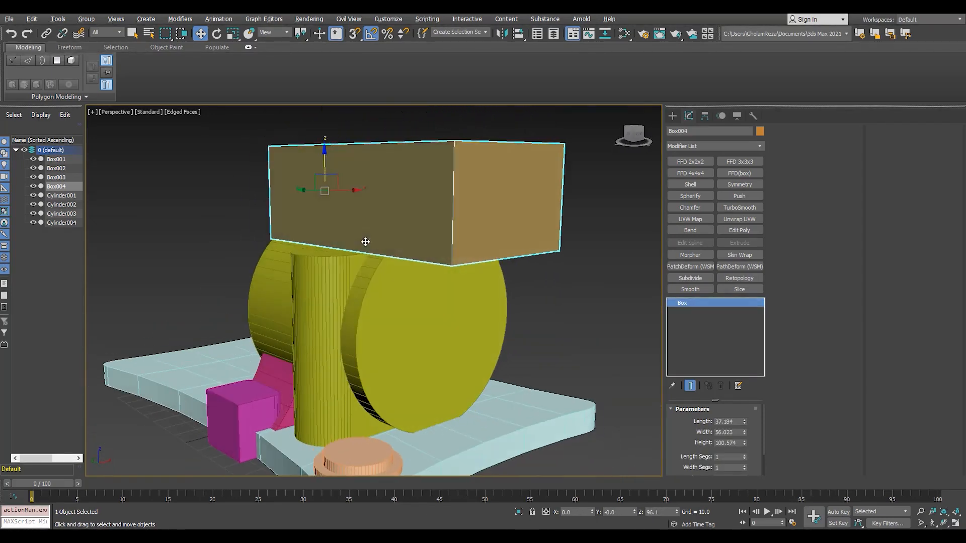
# Apply TurboSmooth to the base slab, separated by smoothing groups, with 2 iterations.
pyautogui.scroll(-3, 327, 240)
pyautogui.click(401, 393)
pyautogui.press('4')
pyautogui.hotkey('ctrl', 'a')
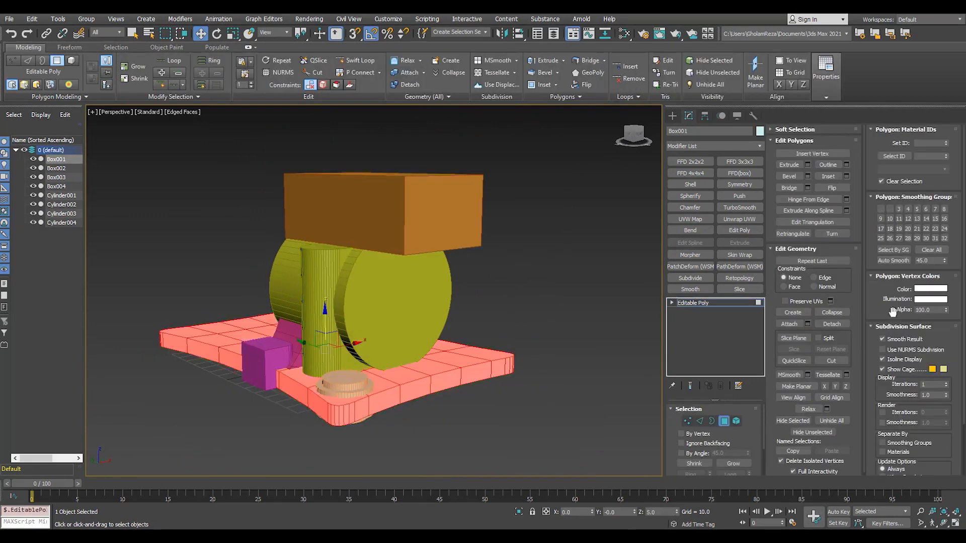
pyautogui.click(758, 302)
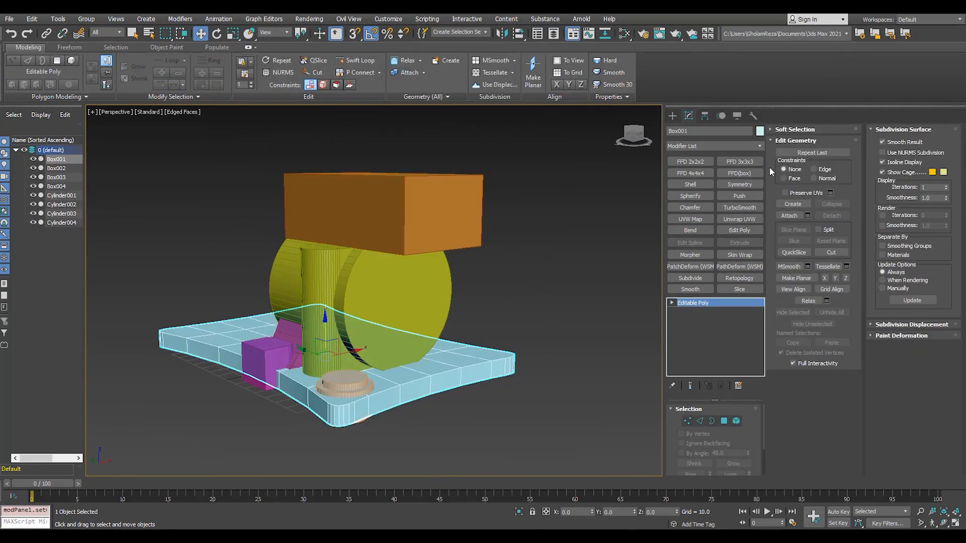
pyautogui.moveTo(747, 447); pyautogui.dragTo(747, 397)
pyautogui.click(700, 451)
pyautogui.scroll(3, 372, 428)
pyautogui.keyDown('alt'); pyautogui.moveTo(387, 397); pyautogui.dragTo(390, 367, button='middle'); pyautogui.keyUp('alt')
pyautogui.click(746, 424)
pyautogui.scroll(4, 349, 402)
pyautogui.press('F4')
pyautogui.scroll(-3, 326, 422)
pyautogui.scroll(-3, 390, 367)
pyautogui.press('F4')
# Clone the smoothed base slab as a copy and hide the original.
pyautogui.hotkey('ctrl', 'v')
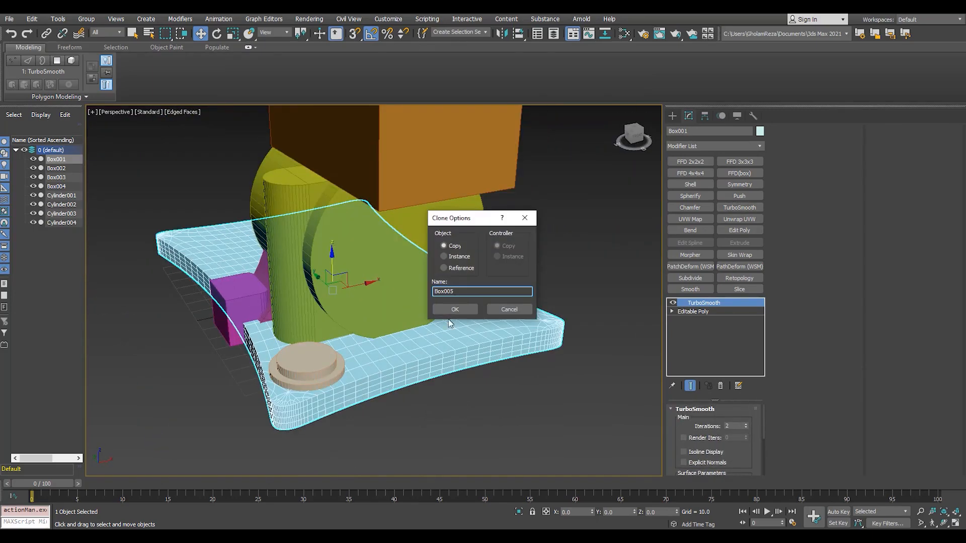
pyautogui.click(453, 308)
pyautogui.click(34, 160)
pyautogui.hotkey('alt', 'c')
pyautogui.keyDown('alt'); pyautogui.moveTo(377, 409); pyautogui.dragTo(433, 382, button='middle'); pyautogui.keyUp('alt')
# Make the slab copy a ProBoolean compound set to Subtraction, with Instance picking and No Edge Removal.
pyautogui.click(672, 116)
pyautogui.click(714, 146)
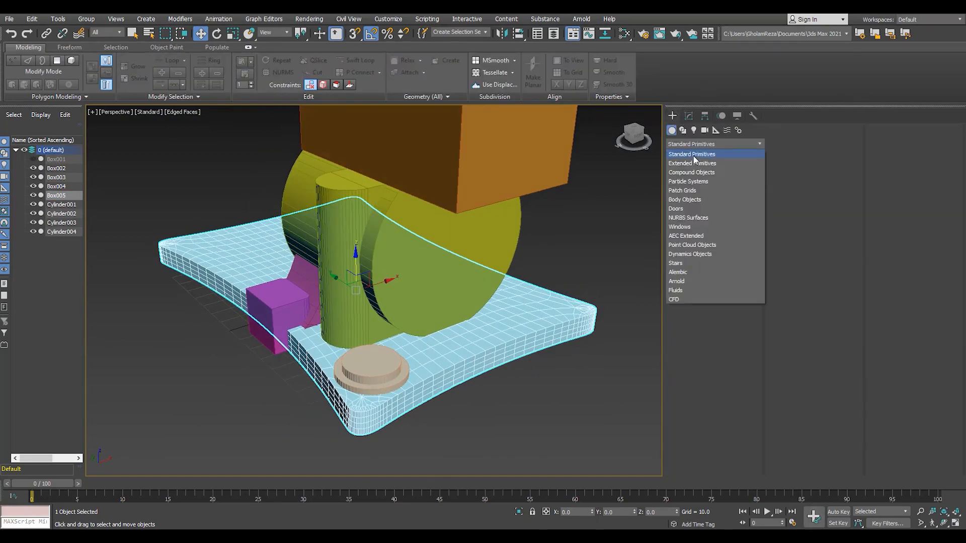
pyautogui.click(695, 170)
pyautogui.click(733, 218)
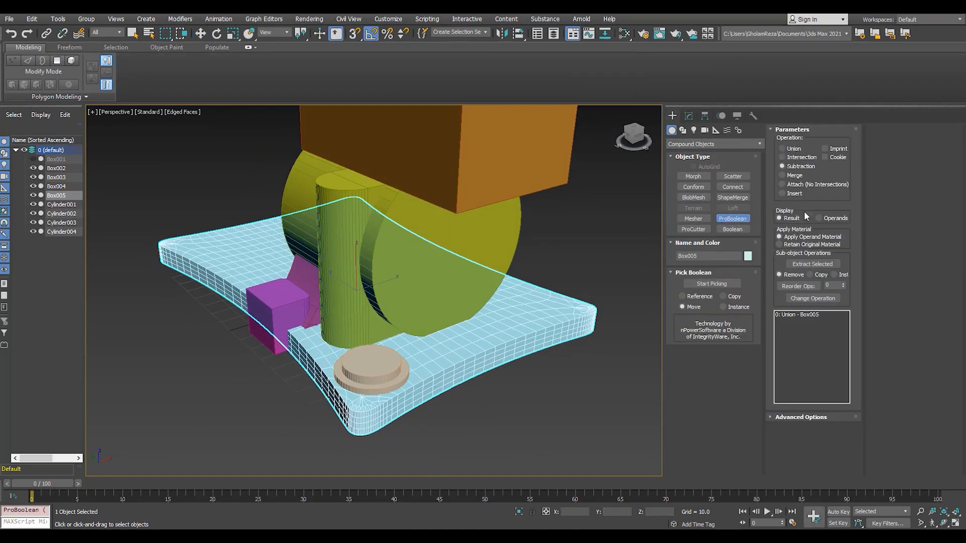
pyautogui.click(817, 426)
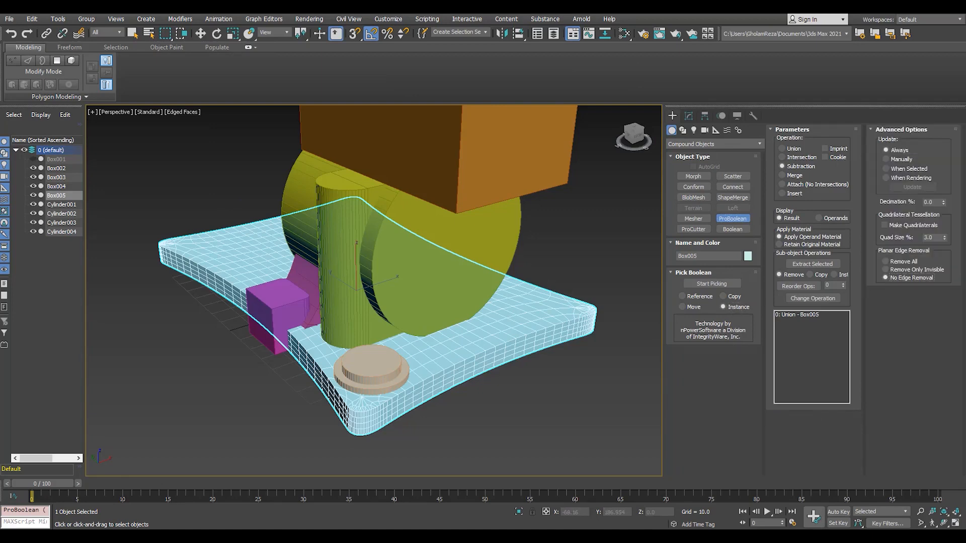
# Apply TurboSmooth to the curved side block and convert the result to an editable poly.
pyautogui.click(63, 169)
pyautogui.scroll(3, 290, 312)
pyautogui.press('4')
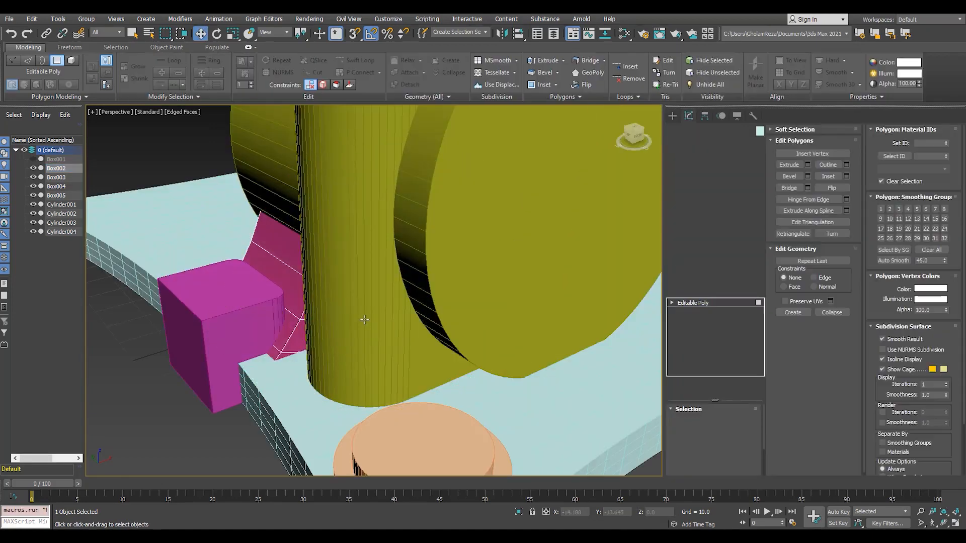
pyautogui.hotkey('ctrl', 'a')
pyautogui.keyDown('alt'); pyautogui.moveTo(292, 313); pyautogui.dragTo(402, 317, button='middle'); pyautogui.keyUp('alt')
pyautogui.click(696, 302)
pyautogui.click(741, 209)
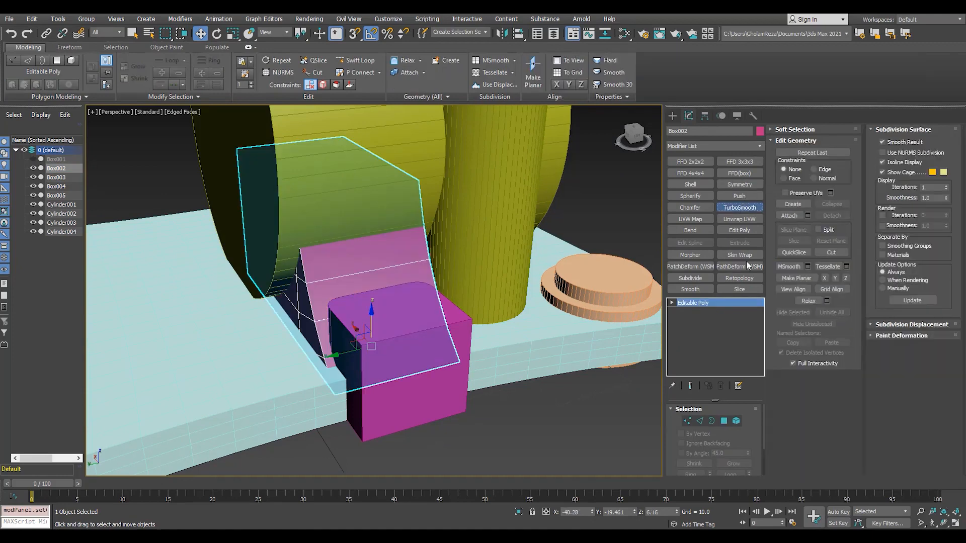
pyautogui.scroll(-4, 744, 435)
pyautogui.click(743, 431)
pyautogui.keyDown('alt'); pyautogui.moveTo(545, 377); pyautogui.dragTo(604, 373, button='middle'); pyautogui.keyUp('alt')
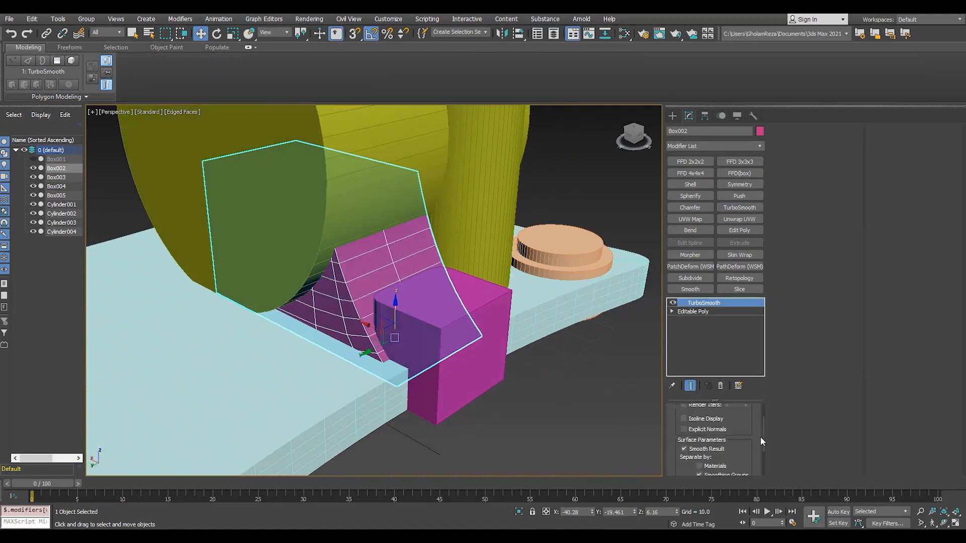
pyautogui.hotkey('ctrl', 'e')
pyautogui.moveTo(352, 306); pyautogui.dragTo(353, 323, button='middle')
# Apply TurboSmooth to the small box with the rounded inner corners, separated by smoothing groups.
pyautogui.click(64, 177)
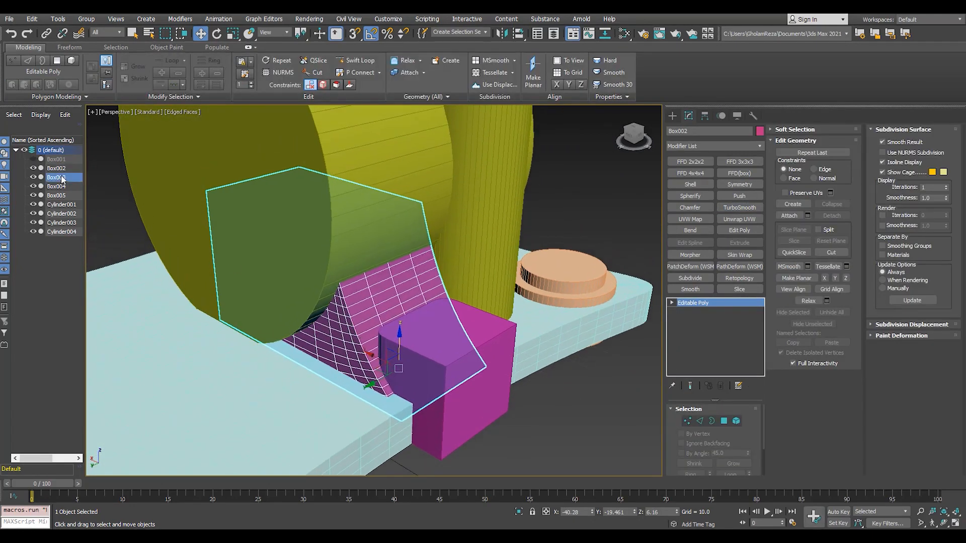
pyautogui.press('4')
pyautogui.hotkey('ctrl', 'a')
pyautogui.click(704, 303)
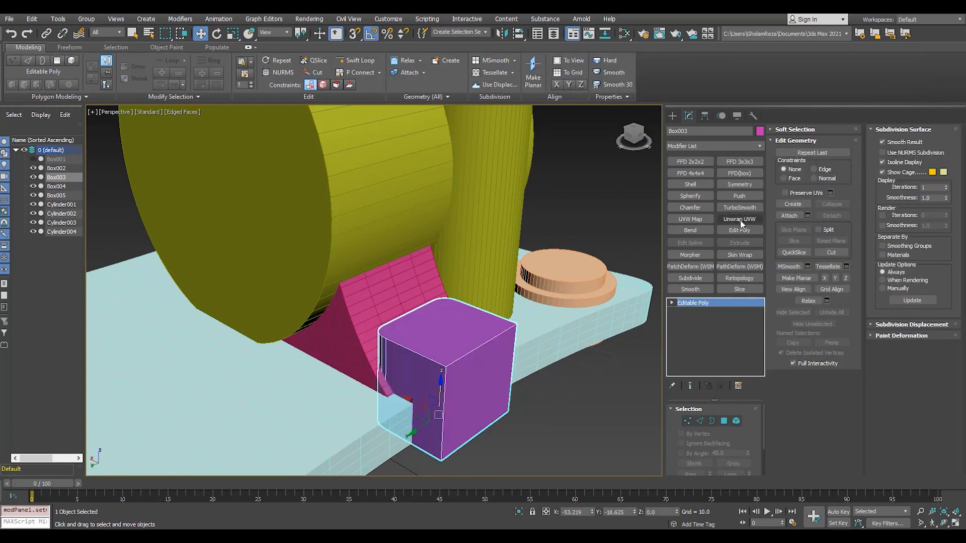
pyautogui.click(739, 208)
pyautogui.click(744, 459)
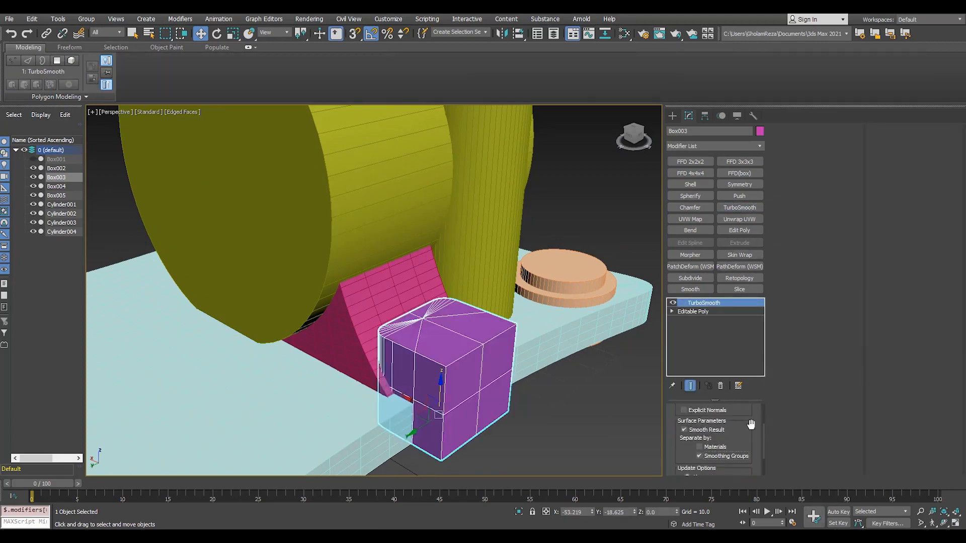
pyautogui.scroll(-1, 404, 379)
pyautogui.keyDown('alt'); pyautogui.moveTo(404, 379); pyautogui.dragTo(350, 383, button='middle'); pyautogui.keyUp('alt')
# Add an Edit Poly modifier to the wide corner cylinder and auto-smooth all its polygons with the 45 threshold.
pyautogui.click(57, 187)
pyautogui.scroll(-4, 416, 367)
pyautogui.keyDown('alt'); pyautogui.moveTo(350, 384); pyautogui.dragTo(421, 330, button='middle'); pyautogui.keyUp('alt')
pyautogui.click(56, 195)
pyautogui.moveTo(292, 312)
pyautogui.keyDown('alt'); pyautogui.mouseDown(button='middle')
pyautogui.moveTo(221, 294)
pyautogui.moveTo(307, 322)
pyautogui.mouseUp(button='middle'); pyautogui.keyUp('alt')
pyautogui.click(52, 204)
pyautogui.moveTo(327, 402); pyautogui.dragTo(323, 352, button='middle')
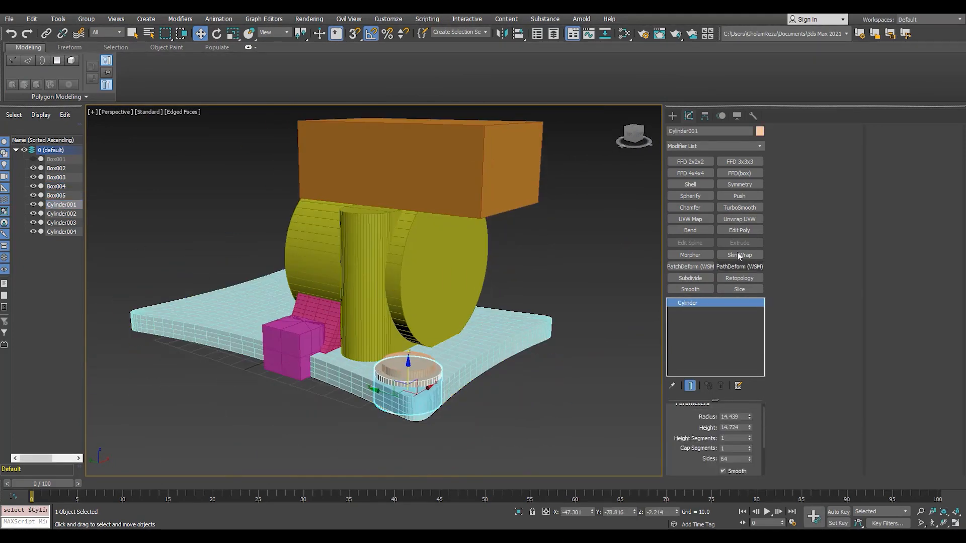
pyautogui.click(738, 230)
pyautogui.press('4')
pyautogui.hotkey('ctrl', 'a')
pyautogui.click(895, 419)
pyautogui.moveTo(428, 375)
pyautogui.keyDown('alt'); pyautogui.mouseDown(button='middle')
pyautogui.moveTo(465, 373)
pyautogui.moveTo(368, 375)
pyautogui.moveTo(422, 381)
pyautogui.mouseUp(button='middle'); pyautogui.keyUp('alt')
pyautogui.scroll(3, 422, 382)
pyautogui.click(699, 303)
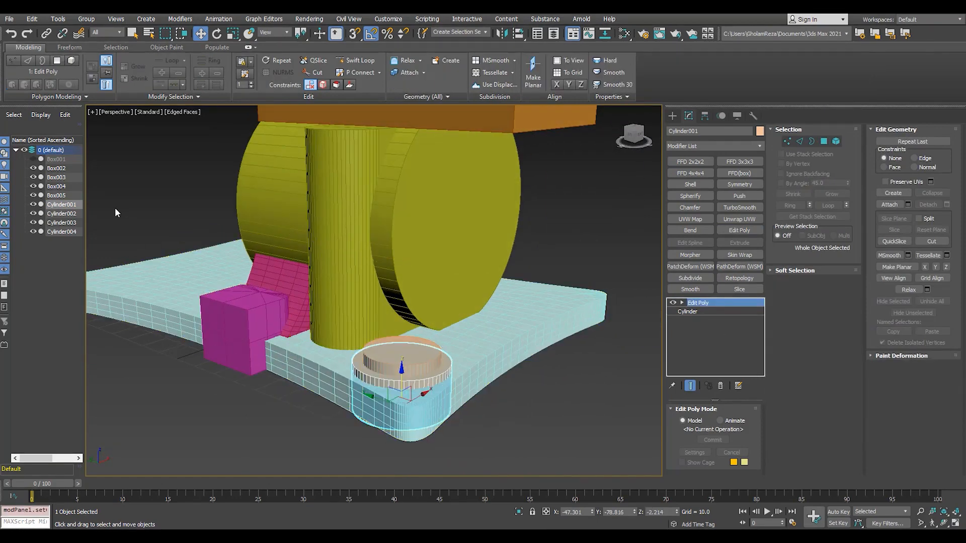
# Add an Edit Poly modifier to the smaller inner corner cylinder and auto-smooth all its polygons.
pyautogui.click(61, 214)
pyautogui.click(742, 231)
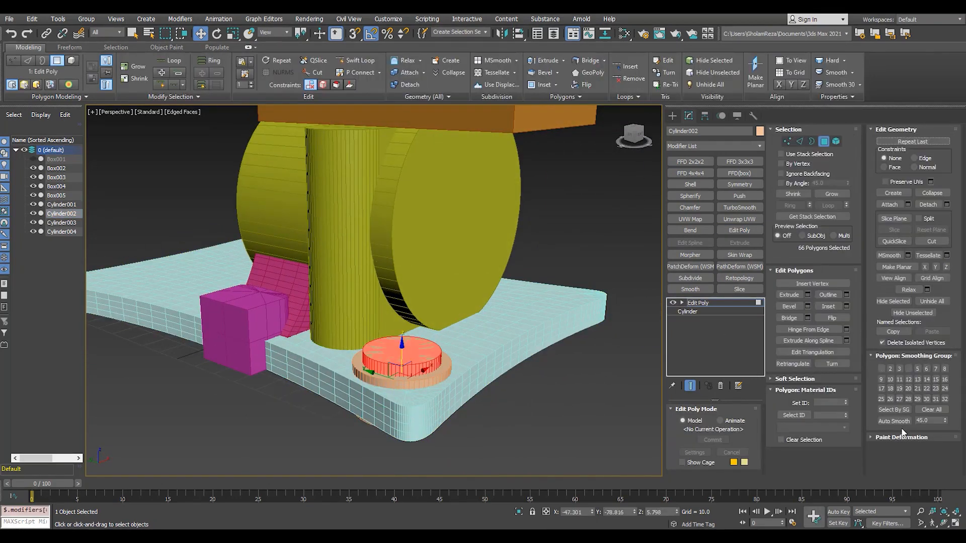
pyautogui.click(685, 303)
# Add Edit Poly to the large horizontal cylinder and to the slot-shaped column, auto-smoothing all polygons of each.
pyautogui.click(62, 222)
pyautogui.keyDown('alt'); pyautogui.moveTo(494, 390); pyautogui.dragTo(505, 403, button='middle'); pyautogui.keyUp('alt')
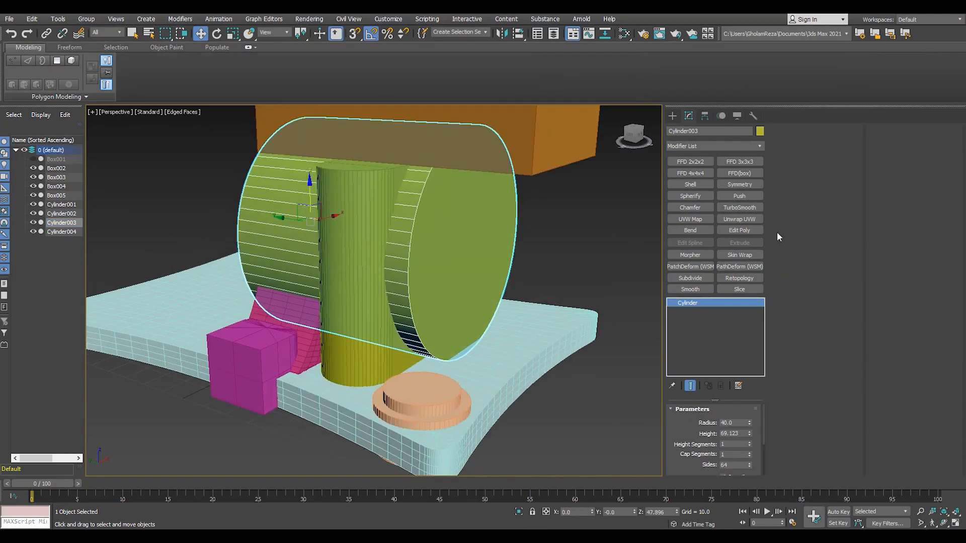
pyautogui.click(741, 232)
pyautogui.press('4')
pyautogui.hotkey('ctrl', 'a')
pyautogui.click(701, 303)
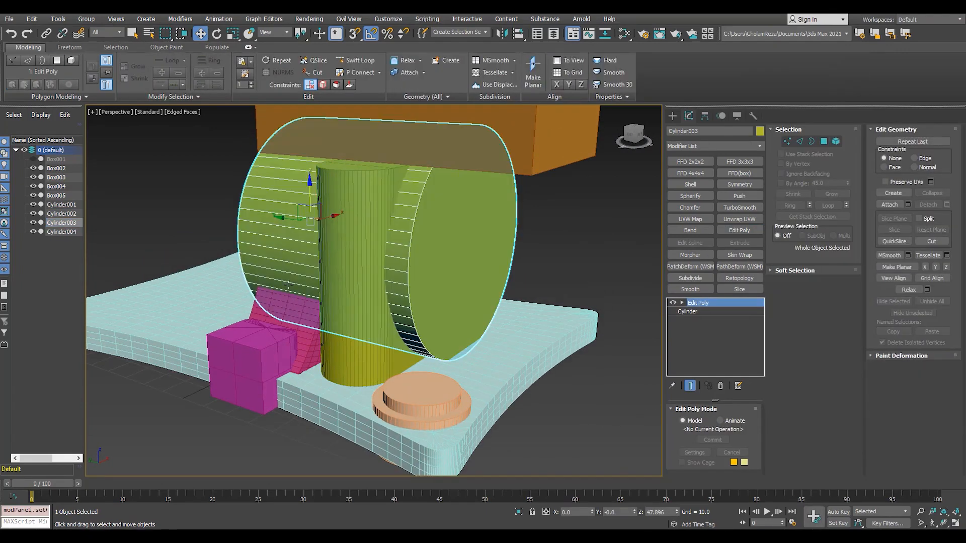
pyautogui.press('4')
pyautogui.hotkey('ctrl', 'a')
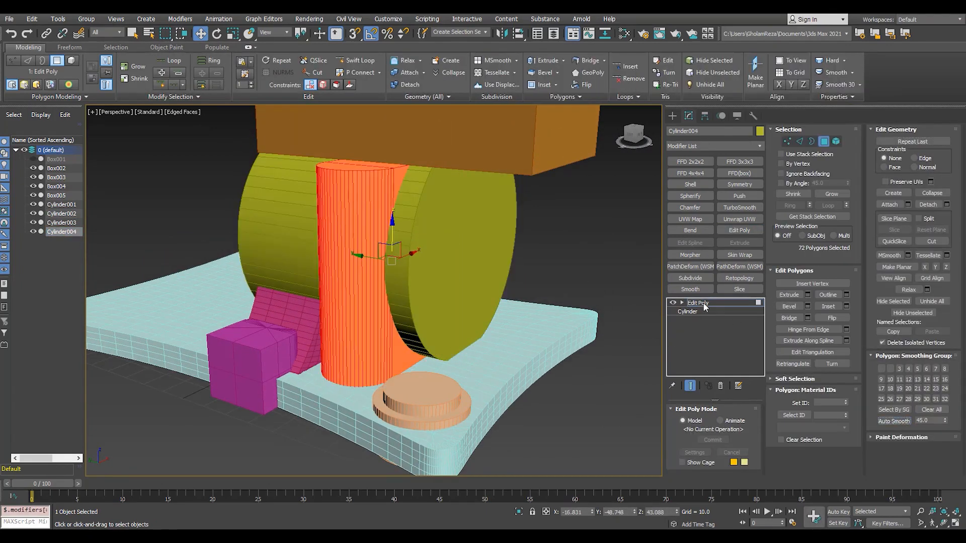
pyautogui.click(703, 304)
# Switch the slab's ProBoolean operation to Union and merge the large horizontal cylinder and the slot-shaped column into it.
pyautogui.click(588, 328)
pyautogui.scroll(-3, 415, 380)
pyautogui.moveTo(415, 380)
pyautogui.keyDown('alt'); pyautogui.mouseDown(button='middle')
pyautogui.moveTo(433, 406)
pyautogui.moveTo(423, 368)
pyautogui.mouseUp(button='middle'); pyautogui.keyUp('alt')
pyautogui.scroll(2, 422, 367)
pyautogui.moveTo(423, 368); pyautogui.dragTo(395, 383, button='middle')
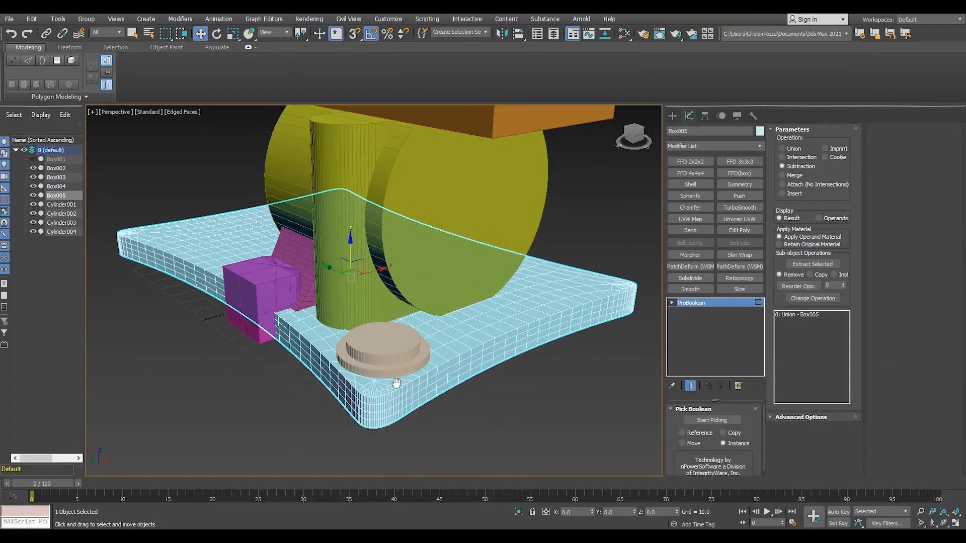
pyautogui.scroll(-3, 396, 383)
pyautogui.click(796, 418)
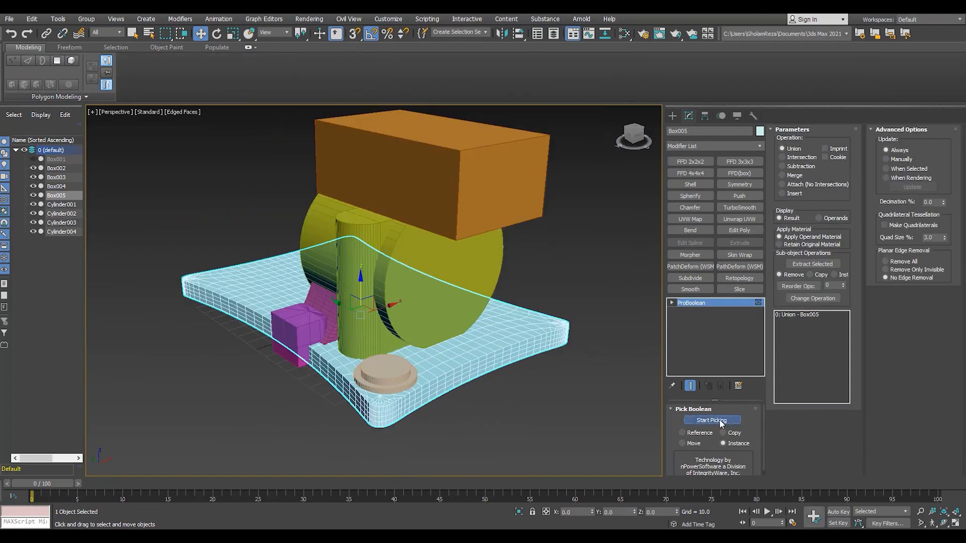
pyautogui.click(711, 421)
pyautogui.click(415, 330)
pyautogui.scroll(3, 415, 330)
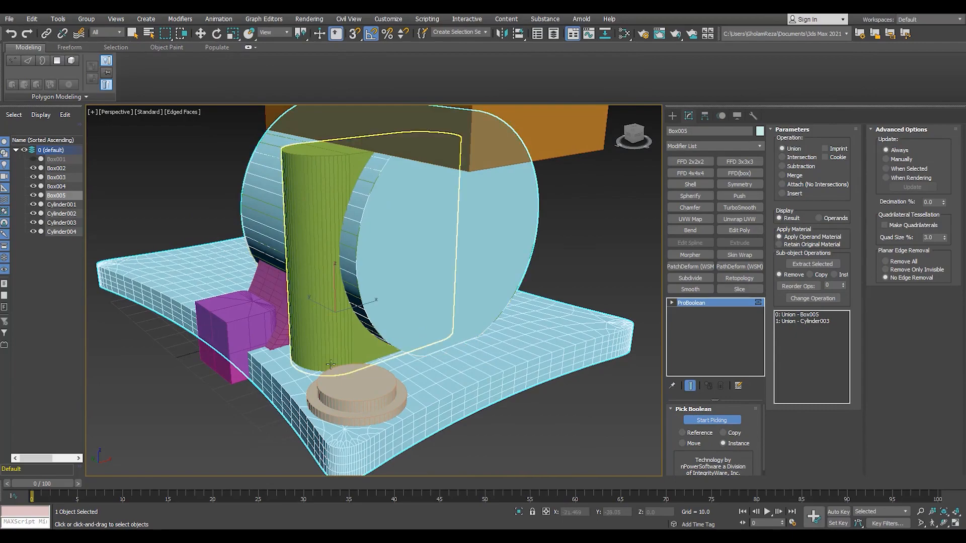
pyautogui.click(331, 365)
# Union the wide corner cylinder and the curved side block with the slab compound.
pyautogui.keyDown('alt'); pyautogui.moveTo(331, 364); pyautogui.dragTo(407, 439, button='middle'); pyautogui.keyUp('alt')
pyautogui.scroll(-5, 419, 404)
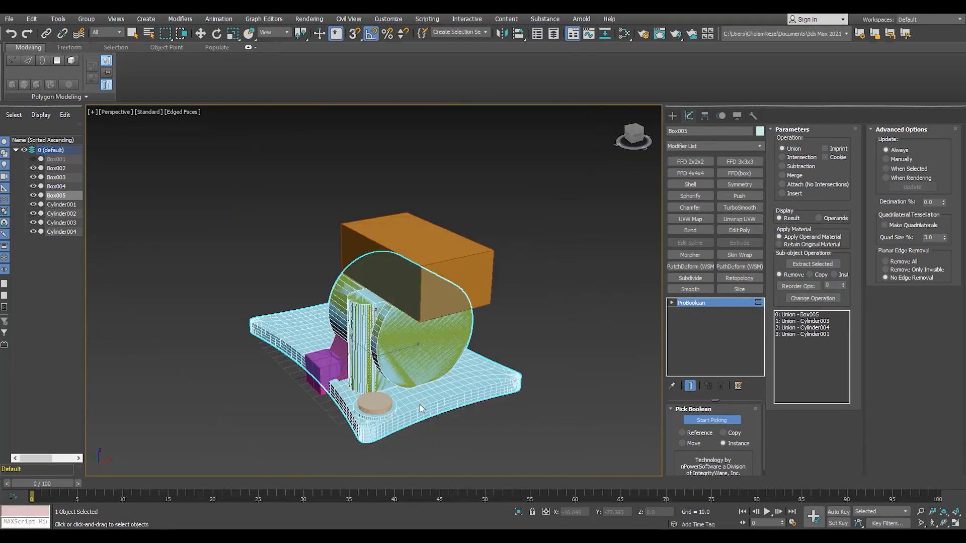
pyautogui.keyDown('alt'); pyautogui.moveTo(419, 405); pyautogui.dragTo(422, 384, button='middle'); pyautogui.keyUp('alt')
pyautogui.scroll(7, 412, 349)
pyautogui.click(413, 350)
pyautogui.keyDown('alt'); pyautogui.moveTo(413, 349); pyautogui.dragTo(351, 352, button='middle'); pyautogui.keyUp('alt')
# Set the ProBoolean operation to Subtraction and subtract the small side box and the inner corner cylinder from the slab.
pyautogui.scroll(5, 351, 382)
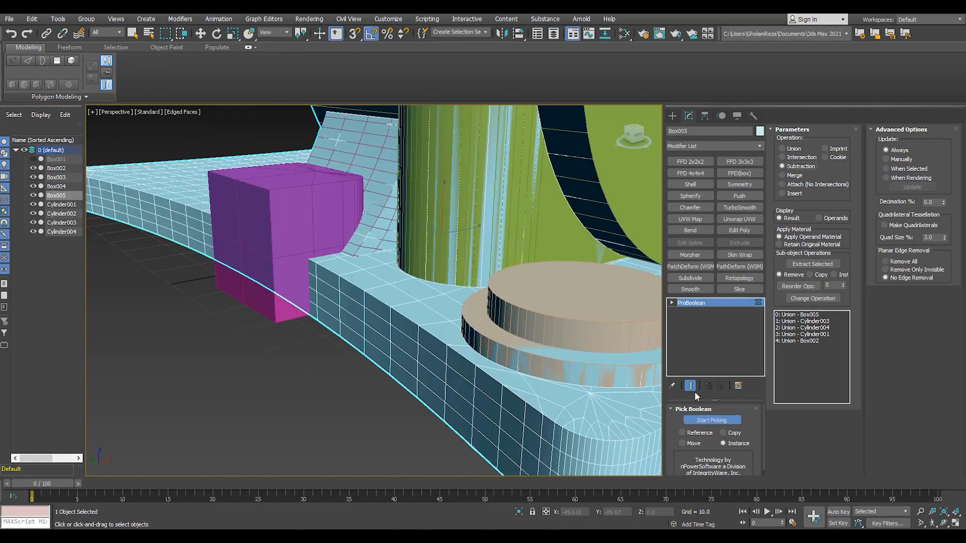
pyautogui.scroll(-5, 243, 284)
pyautogui.keyDown('alt'); pyautogui.moveTo(244, 285); pyautogui.dragTo(388, 425, button='middle'); pyautogui.keyUp('alt')
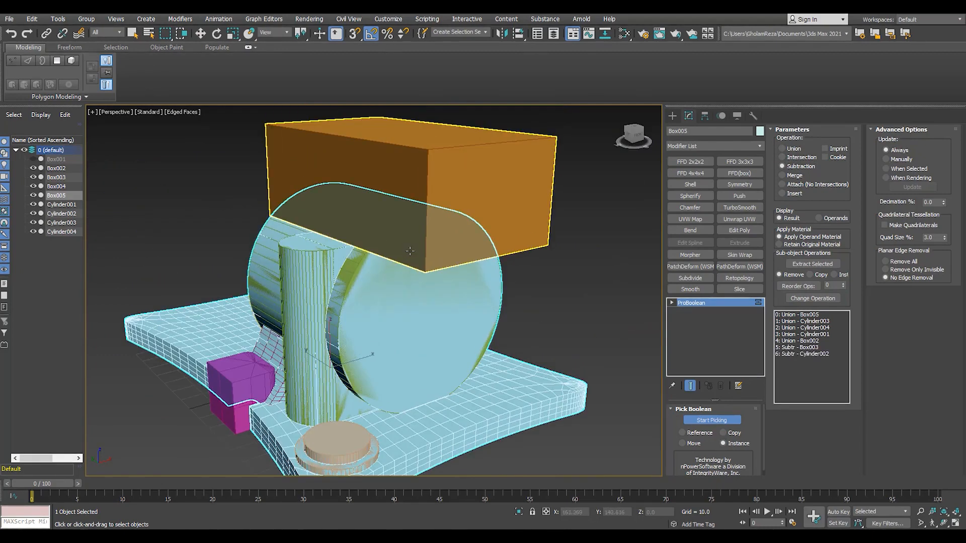
# Auto-smooth the top box through an Edit Poly modifier and subtract it from the slab compound.
pyautogui.scroll(-3, 395, 231)
pyautogui.rightClick(410, 229)
pyautogui.click(435, 221)
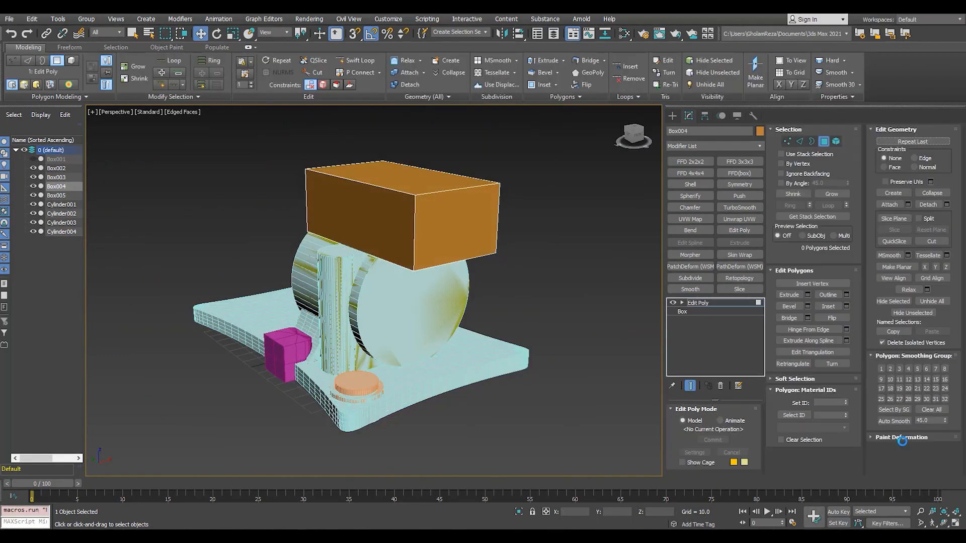
# Hide the top box, the four operand cylinders and both side blocks, leaving only the ProBoolean result shown.
pyautogui.click(33, 186)
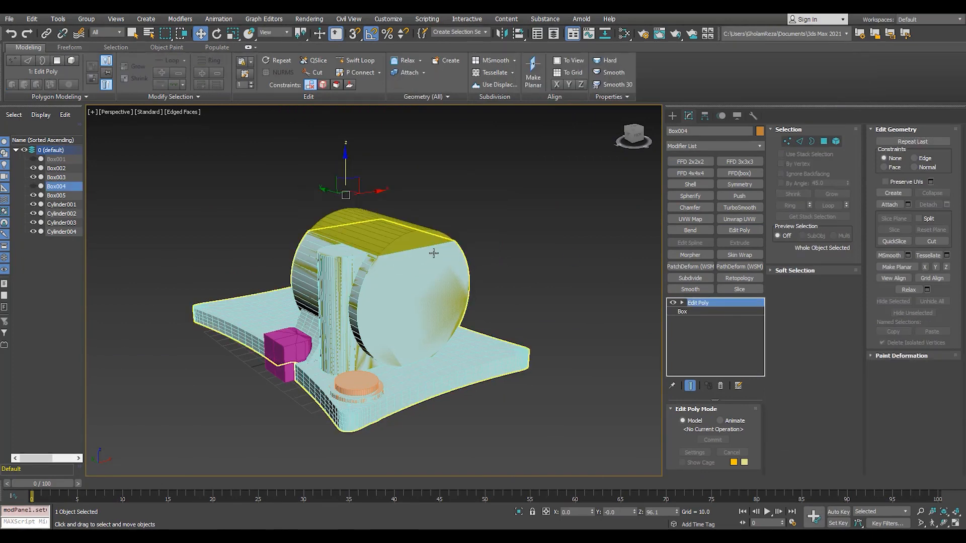
pyautogui.click(414, 279)
pyautogui.click(54, 205)
pyautogui.keyDown('shift'); pyautogui.click(59, 232); pyautogui.keyUp('shift')
pyautogui.hotkey('alt', 'h')
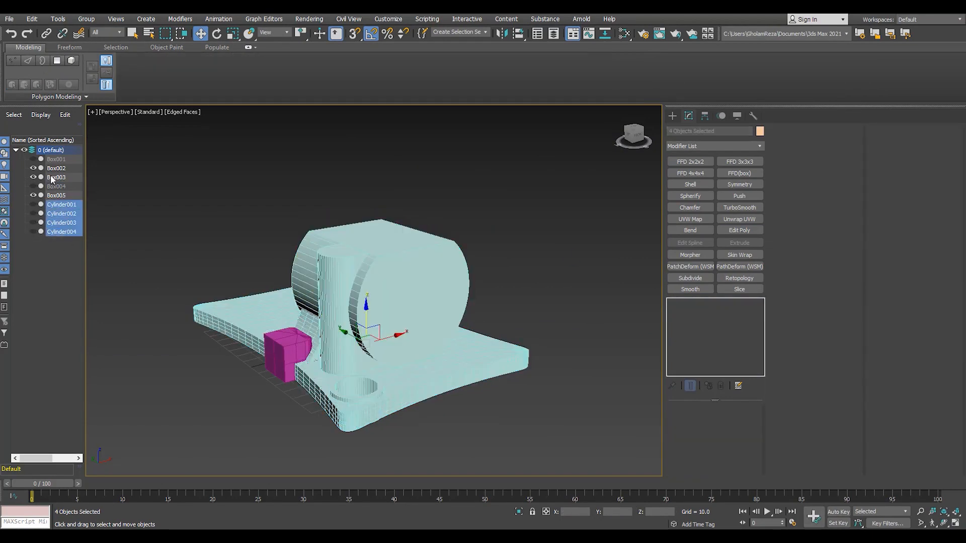
pyautogui.click(50, 169)
pyautogui.keyDown('shift'); pyautogui.click(51, 177); pyautogui.keyUp('shift')
pyautogui.hotkey('alt', 'h')
# Examine the combined ProBoolean model up close, with edged faces switched off and back on.
pyautogui.scroll(3, 302, 364)
pyautogui.click(323, 367)
pyautogui.press('F4')
pyautogui.moveTo(323, 367)
pyautogui.keyDown('alt'); pyautogui.mouseDown(button='middle')
pyautogui.moveTo(347, 385)
pyautogui.moveTo(301, 360)
pyautogui.moveTo(321, 373)
pyautogui.mouseUp(button='middle'); pyautogui.keyUp('alt')
pyautogui.scroll(3, 422, 339)
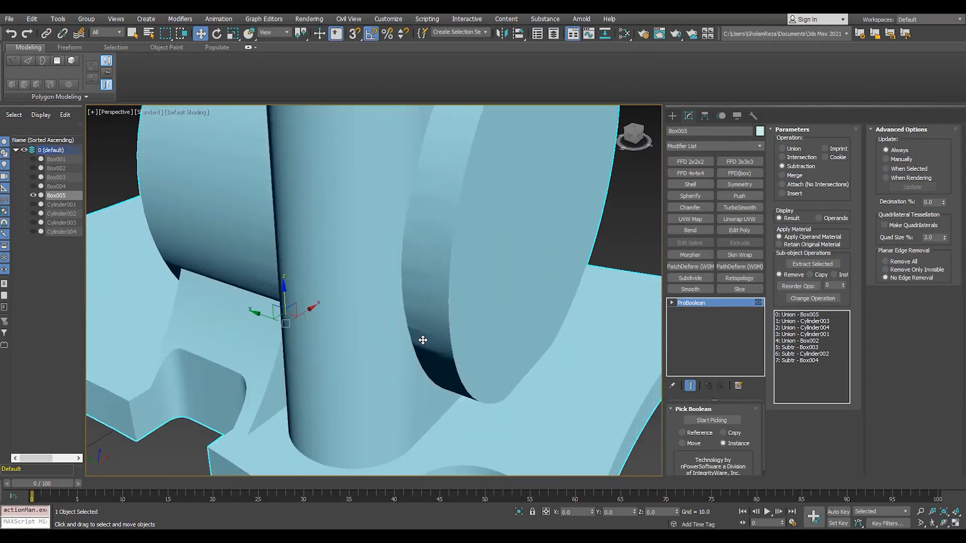
pyautogui.scroll(-3, 422, 339)
pyautogui.press('F4')
pyautogui.moveTo(365, 220); pyautogui.dragTo(393, 230, button='middle')
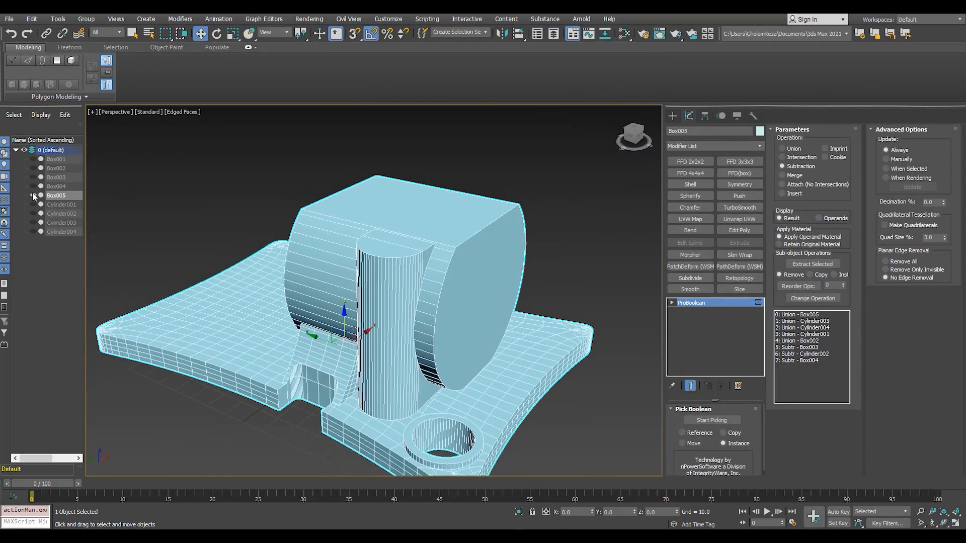
# Unhide the top box, clone it, and hide the original again.
pyautogui.click(33, 187)
pyautogui.click(501, 193)
pyautogui.hotkey('ctrl', 'v')
pyautogui.press('Escape')
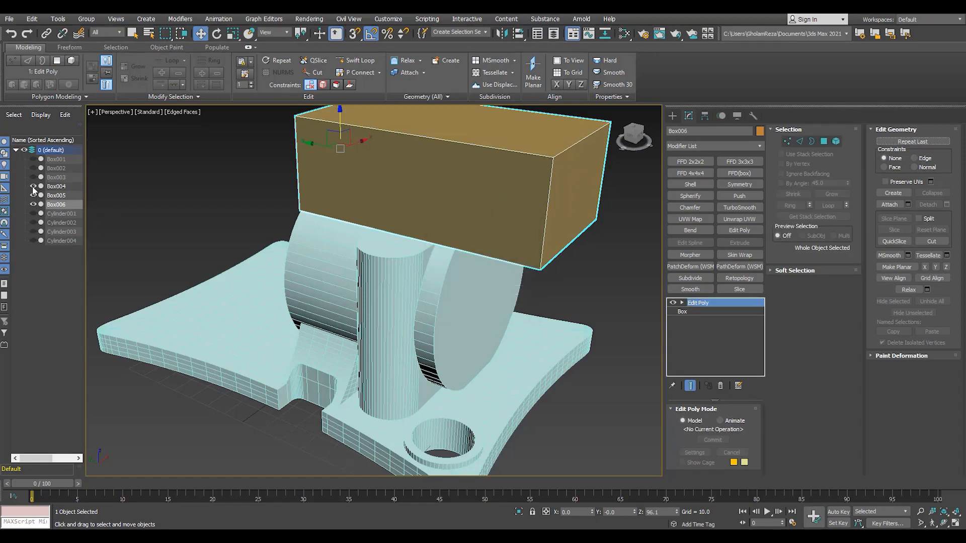
pyautogui.click(33, 187)
# Scale the cloned top box uniformly to about 76%.
pyautogui.moveTo(450, 263); pyautogui.dragTo(430, 266, button='middle')
pyautogui.press('r')
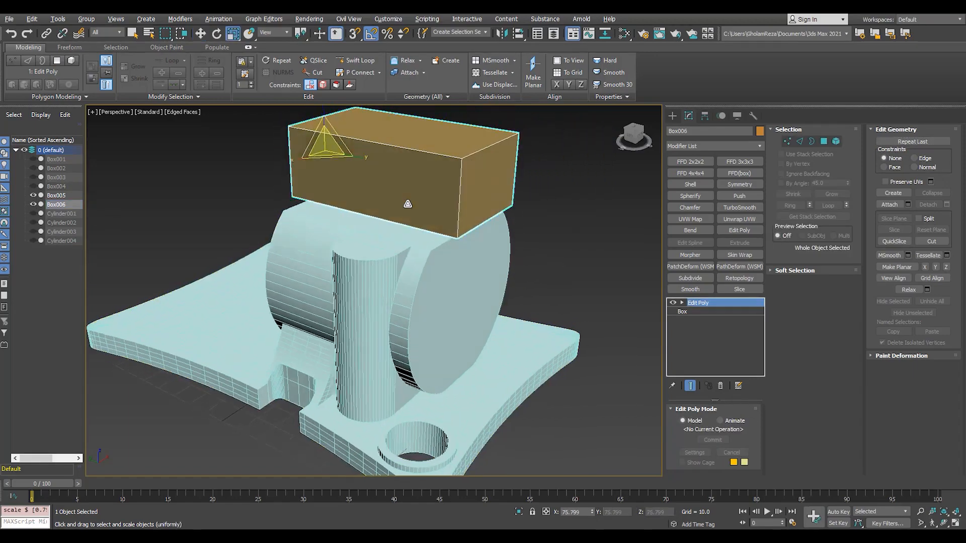
pyautogui.keyDown('alt'); pyautogui.moveTo(403, 203); pyautogui.dragTo(425, 186, button='middle'); pyautogui.keyUp('alt')
# Resize the box copy over the flattened cylinder by moving its end and bottom vertices.
pyautogui.press('1')
pyautogui.moveTo(540, 173); pyautogui.dragTo(288, 229)
pyautogui.scroll(4, 410, 215)
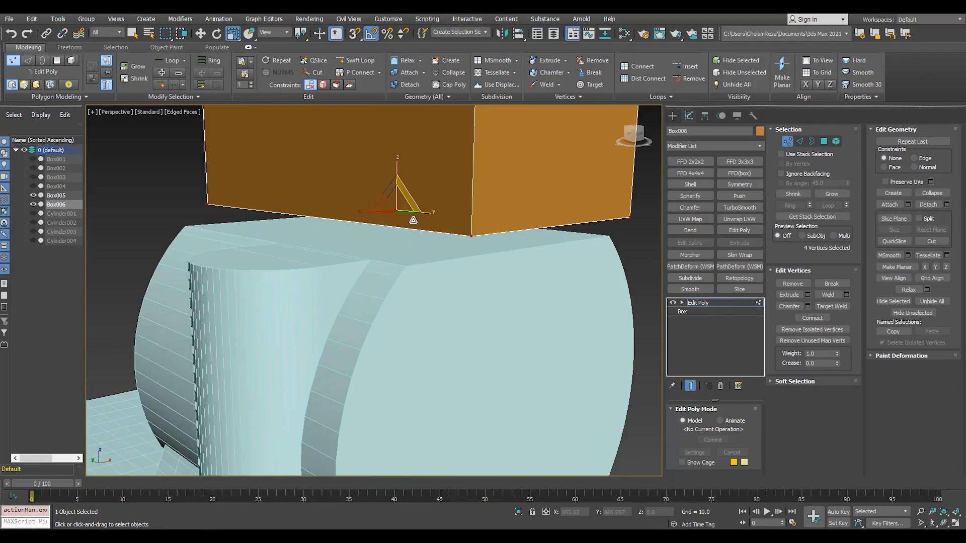
pyautogui.keyDown('alt'); pyautogui.moveTo(425, 220); pyautogui.dragTo(403, 225, button='middle'); pyautogui.keyUp('alt')
pyautogui.press('w')
pyautogui.scroll(-4, 403, 224)
pyautogui.keyDown('alt'); pyautogui.moveTo(467, 236); pyautogui.dragTo(475, 225, button='middle'); pyautogui.keyUp('alt')
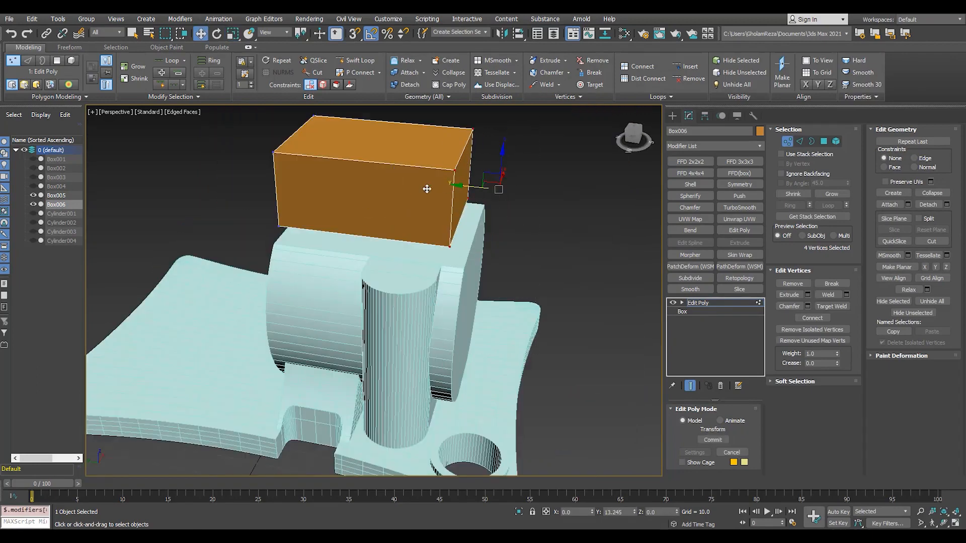
pyautogui.keyDown('alt'); pyautogui.moveTo(427, 188); pyautogui.dragTo(256, 265, button='middle'); pyautogui.keyUp('alt')
pyautogui.keyDown('alt'); pyautogui.moveTo(354, 321); pyautogui.dragTo(338, 309, button='middle'); pyautogui.keyUp('alt')
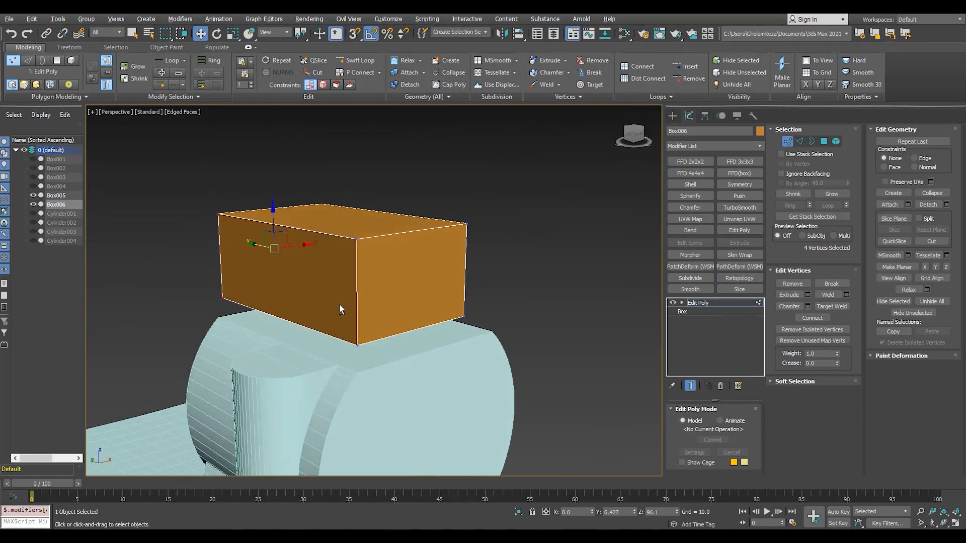
pyautogui.scroll(3, 339, 308)
pyautogui.scroll(-3, 201, 387)
pyautogui.scroll(5, 404, 271)
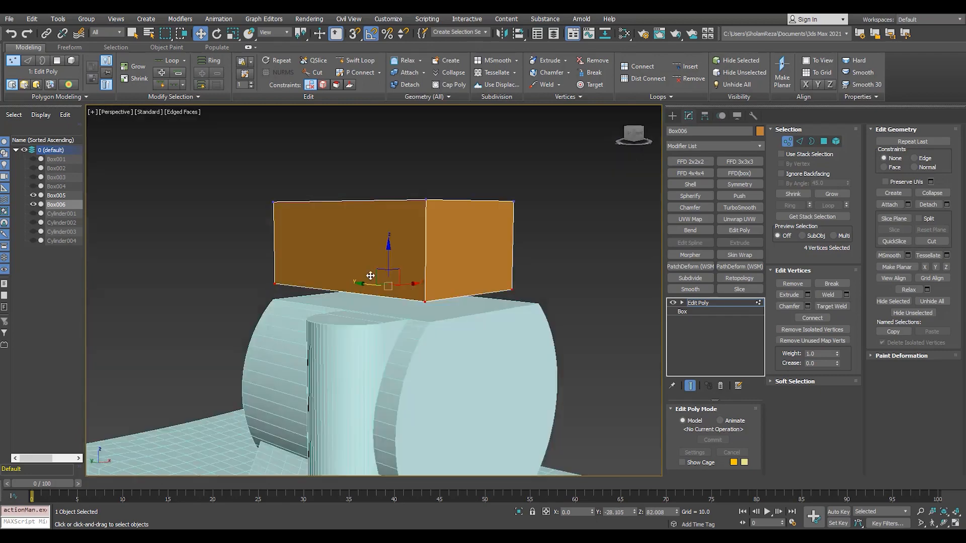
# Chamfer the four vertical corner edges of the box copy by about 4.6 with 3 segments.
pyautogui.press('2')
pyautogui.click(416, 224)
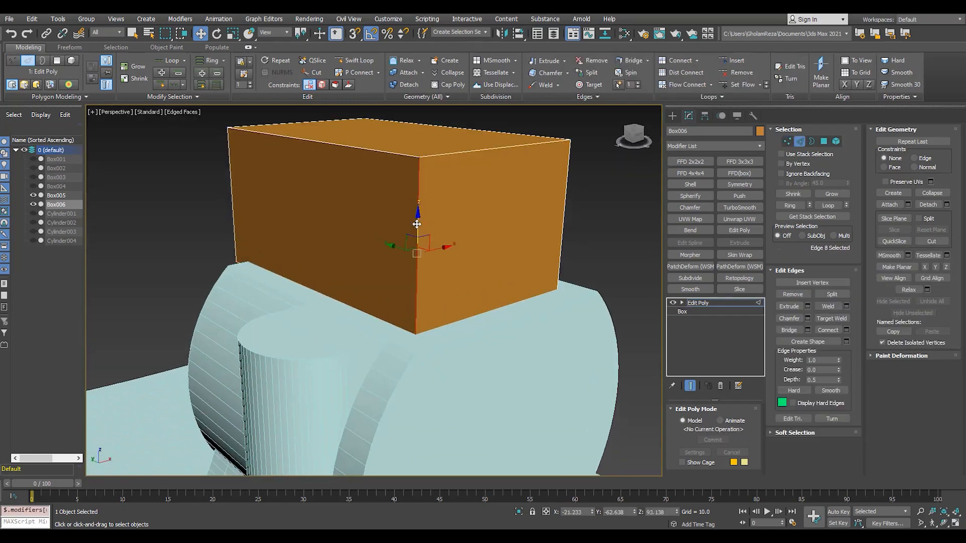
pyautogui.moveTo(381, 311); pyautogui.dragTo(387, 265)
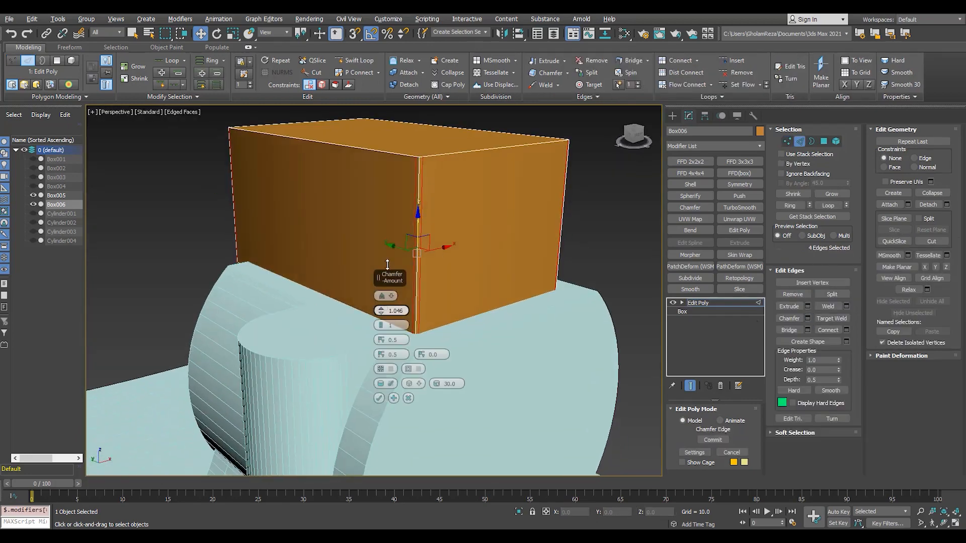
pyautogui.moveTo(382, 326); pyautogui.dragTo(381, 305)
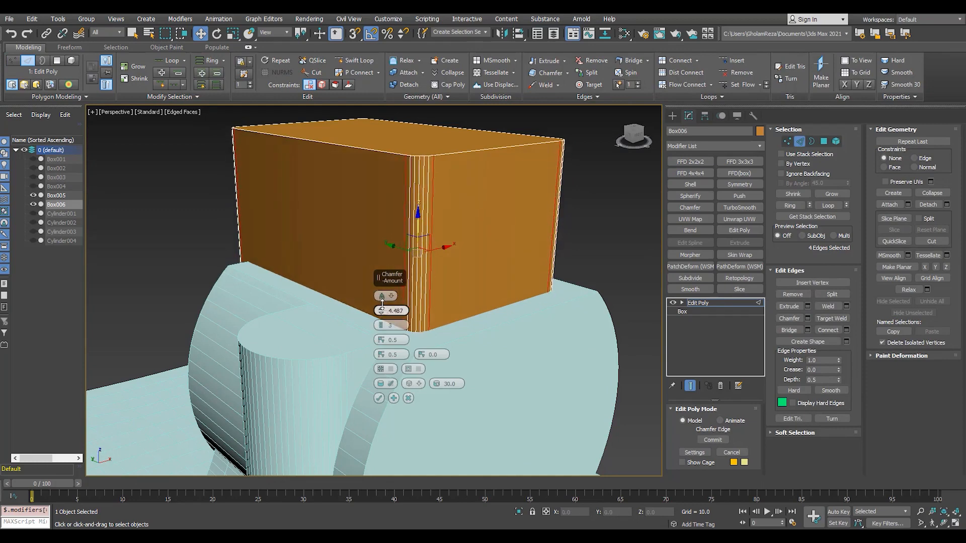
pyautogui.scroll(5, 394, 214)
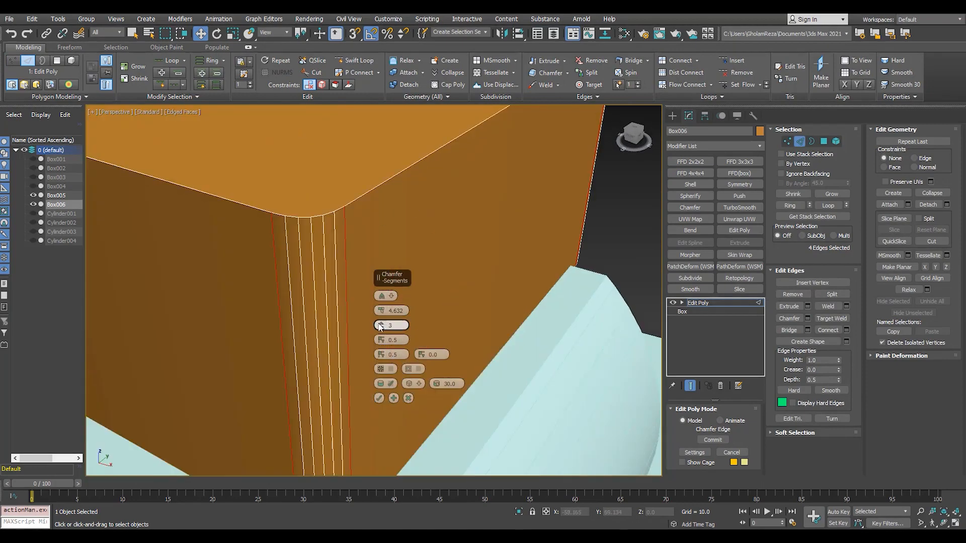
# Increase the corner chamfer to 4 segments, check its shading and apply it.
pyautogui.click(381, 324)
pyautogui.scroll(-5, 381, 325)
pyautogui.press('F4')
pyautogui.keyDown('alt'); pyautogui.moveTo(261, 275); pyautogui.dragTo(326, 307, button='middle'); pyautogui.keyUp('alt')
pyautogui.scroll(4, 261, 323)
pyautogui.moveTo(261, 323); pyautogui.dragTo(269, 347, button='middle')
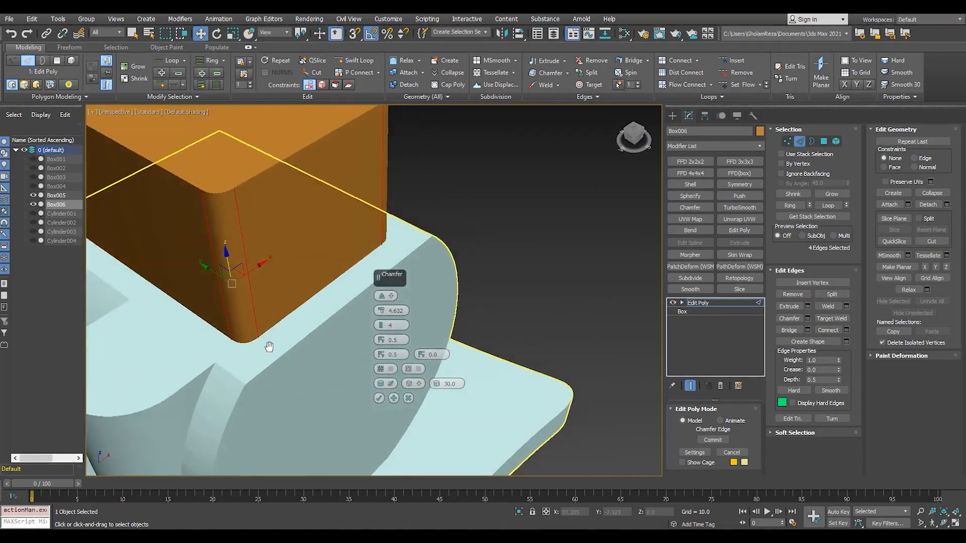
pyautogui.scroll(-3, 269, 347)
pyautogui.press('F4')
pyautogui.click(379, 398)
# Connect the ring of edges across the box copy's width with 2 segments to add lengthwise divisions.
pyautogui.scroll(-4, 334, 292)
pyautogui.keyDown('alt'); pyautogui.moveTo(334, 291); pyautogui.dragTo(300, 213, button='middle'); pyautogui.keyUp('alt')
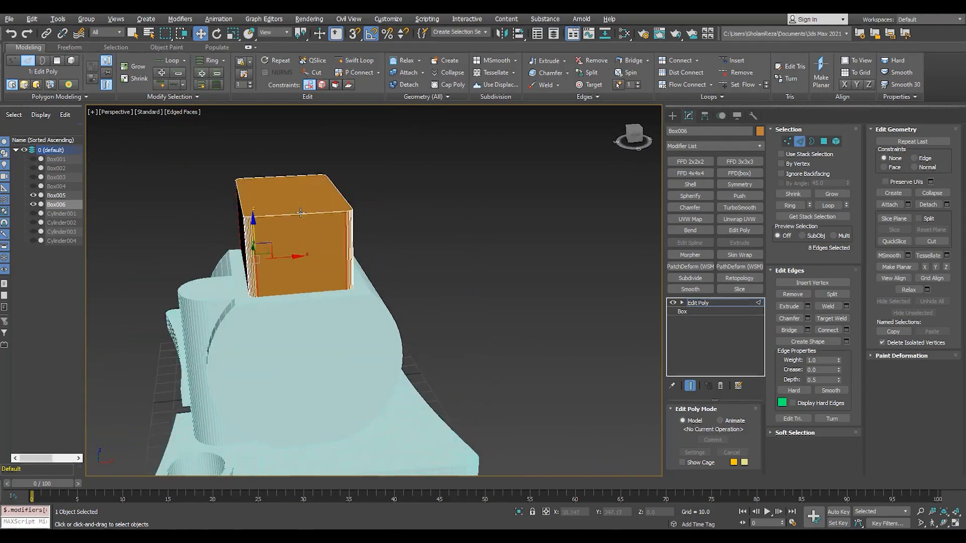
pyautogui.press('F3')
pyautogui.click(300, 213)
pyautogui.hotkey('alt', 'r')
pyautogui.scroll(4, 278, 201)
pyautogui.press('F3')
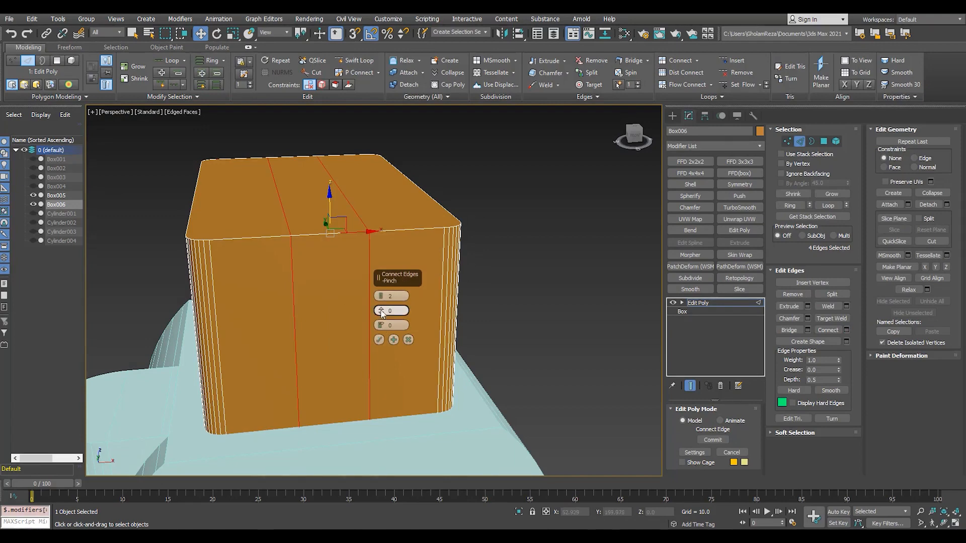
# Extrude the middle strip of the box copy's end face and adjust the vertices at that end.
pyautogui.scroll(-5, 330, 353)
pyautogui.press('4')
pyautogui.keyDown('alt'); pyautogui.moveTo(311, 330); pyautogui.dragTo(385, 297, button='middle'); pyautogui.keyUp('alt')
pyautogui.press('1')
pyautogui.press('F3')
pyautogui.moveTo(375, 214); pyautogui.dragTo(288, 413)
pyautogui.press('F3')
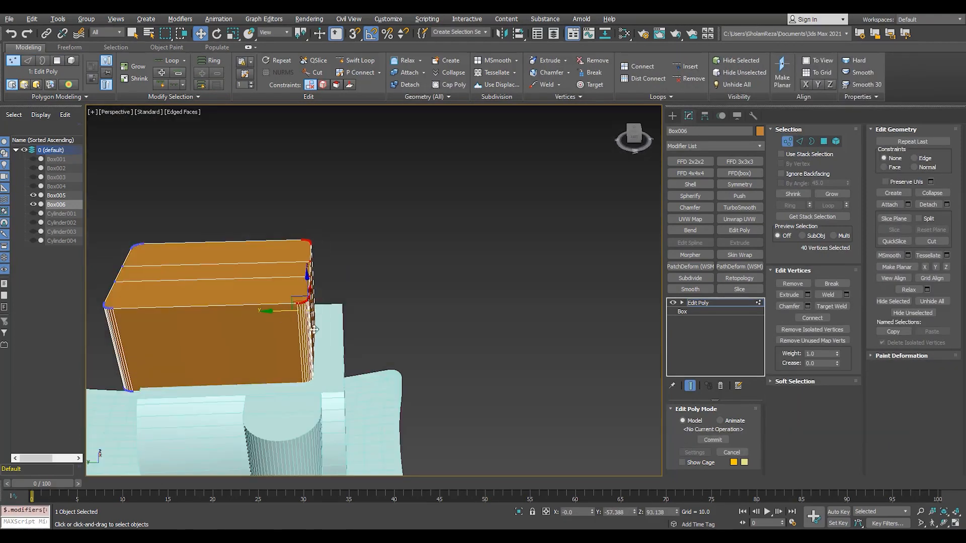
# Try to chamfer edges of the box copy.
pyautogui.moveTo(314, 329)
pyautogui.keyDown('alt'); pyautogui.mouseDown(button='middle')
pyautogui.moveTo(309, 422)
pyautogui.moveTo(305, 386)
pyautogui.moveTo(282, 428)
pyautogui.moveTo(269, 406)
pyautogui.mouseUp(button='middle'); pyautogui.keyUp('alt')
pyautogui.press('4')
pyautogui.press('F3')
pyautogui.press('2')
pyautogui.click(809, 319)
pyautogui.press('F3')
pyautogui.press('F3')
# Convert the box copy's bottom polygons to an edge selection and chamfer those edges by about 3.4 with 4 segments.
pyautogui.keyDown('alt'); pyautogui.moveTo(190, 419); pyautogui.dragTo(237, 362, button='middle'); pyautogui.keyUp('alt')
pyautogui.press('4')
pyautogui.click(234, 362)
pyautogui.press('F3')
pyautogui.keyDown('alt'); pyautogui.moveTo(334, 379); pyautogui.dragTo(403, 377, button='middle'); pyautogui.keyUp('alt')
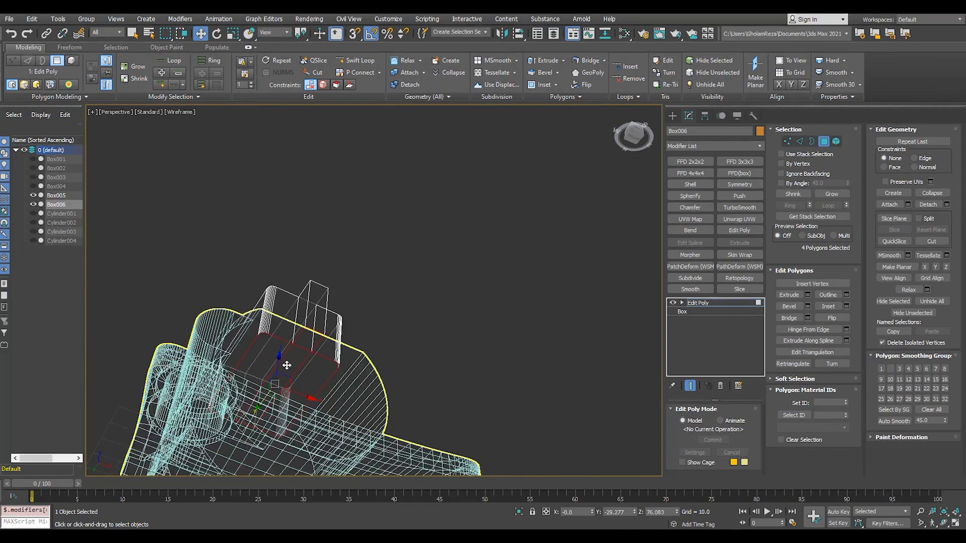
pyautogui.press('F3')
pyautogui.keyDown('ctrl'); pyautogui.click(508, 376); pyautogui.keyUp('ctrl')
pyautogui.click(800, 142)
pyautogui.keyDown('alt'); pyautogui.moveTo(328, 305); pyautogui.dragTo(687, 264, button='middle'); pyautogui.keyUp('alt')
pyautogui.click(808, 318)
pyautogui.scroll(8, 223, 312)
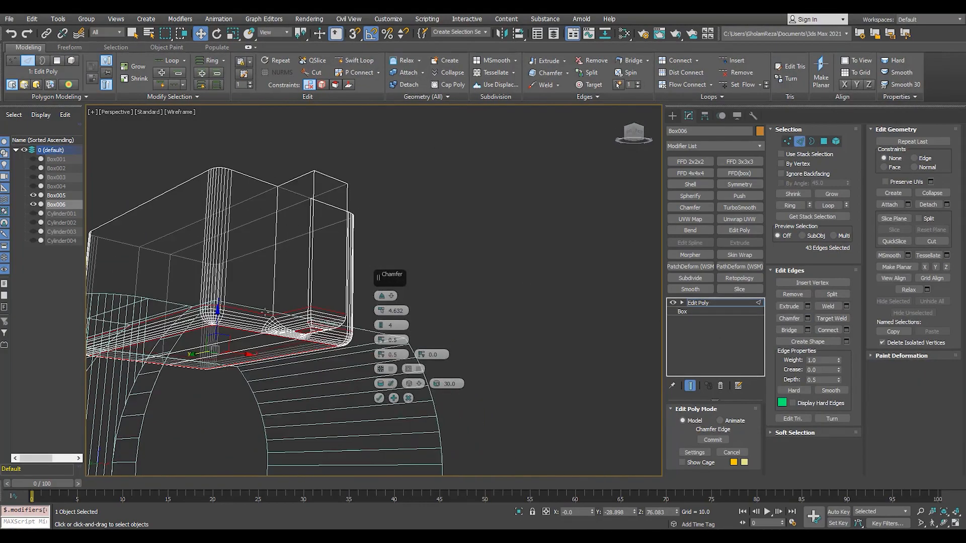
pyautogui.moveTo(381, 311); pyautogui.dragTo(381, 327)
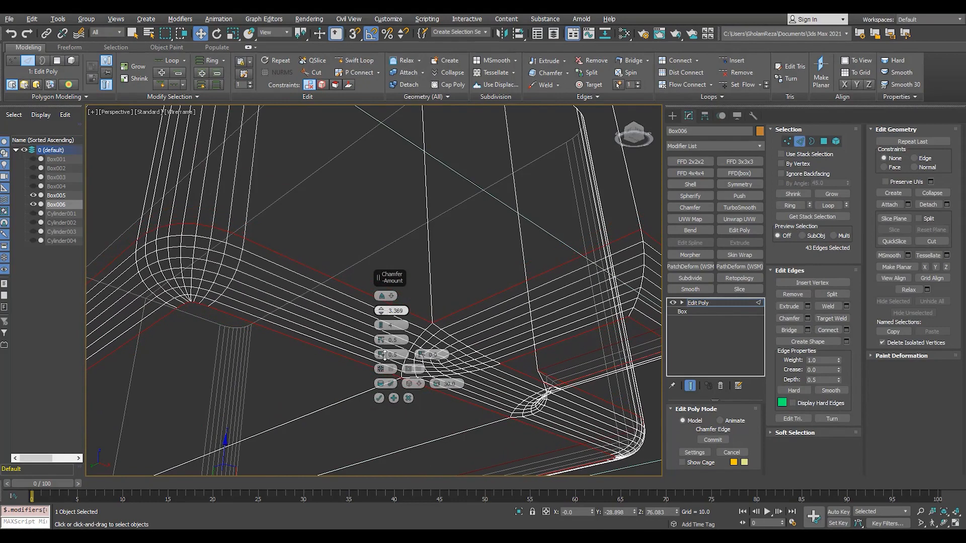
pyautogui.keyDown('alt'); pyautogui.moveTo(563, 333); pyautogui.dragTo(532, 332, button='middle'); pyautogui.keyUp('alt')
pyautogui.click(378, 398)
pyautogui.press('F3')
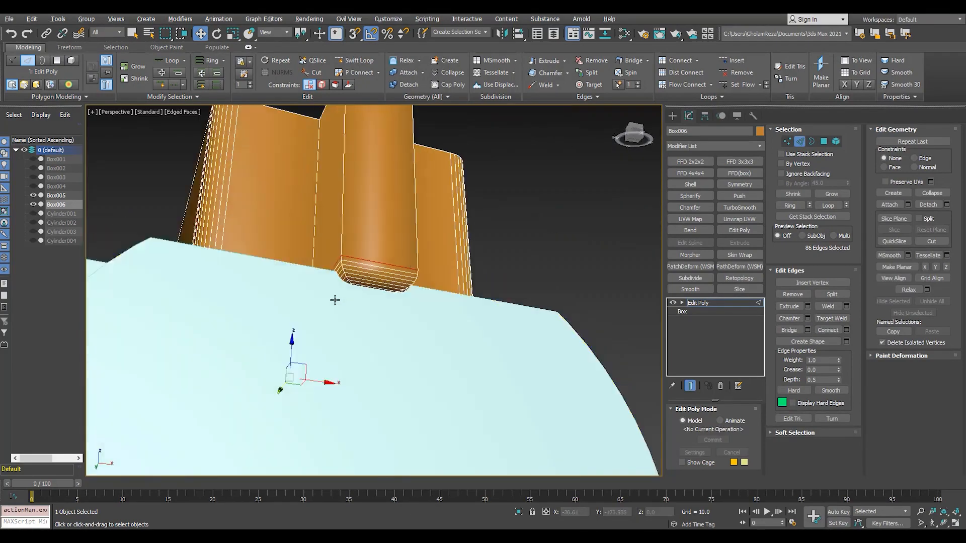
# Auto-smooth all polygons of the box copy with a threshold of 45.
pyautogui.keyDown('alt'); pyautogui.moveTo(334, 300); pyautogui.dragTo(372, 286, button='middle'); pyautogui.keyUp('alt')
pyautogui.scroll(-6, 490, 309)
pyautogui.press('4')
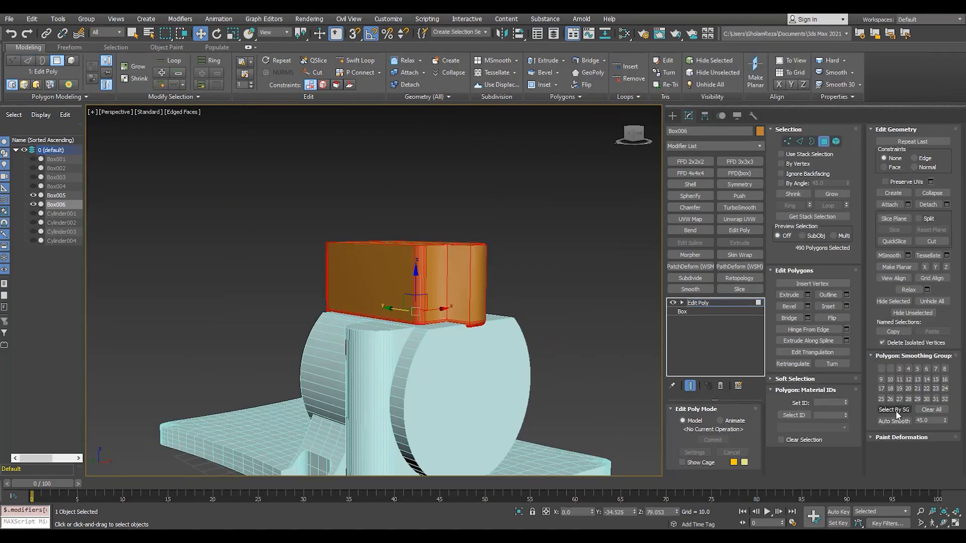
pyautogui.press('F2')
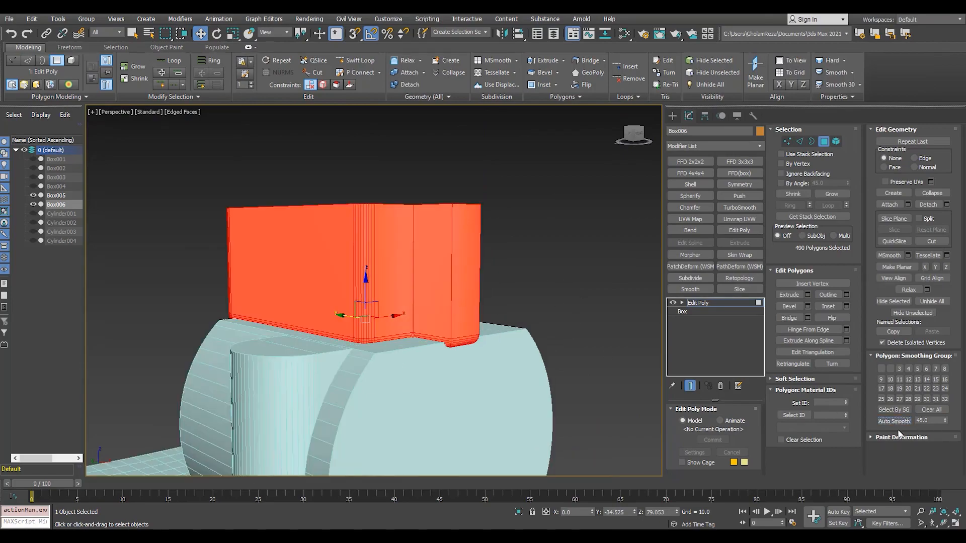
pyautogui.scroll(5, 465, 297)
pyautogui.press('F3')
pyautogui.click(480, 271)
pyautogui.keyDown('alt'); pyautogui.moveTo(480, 271); pyautogui.dragTo(518, 302, button='middle'); pyautogui.keyUp('alt')
pyautogui.scroll(6, 529, 321)
# Auto-smooth all polygons of the box copy with a threshold of 25 and clear the selection.
pyautogui.hotkey('ctrl', 'a')
pyautogui.doubleClick(926, 420)
pyautogui.write('25')
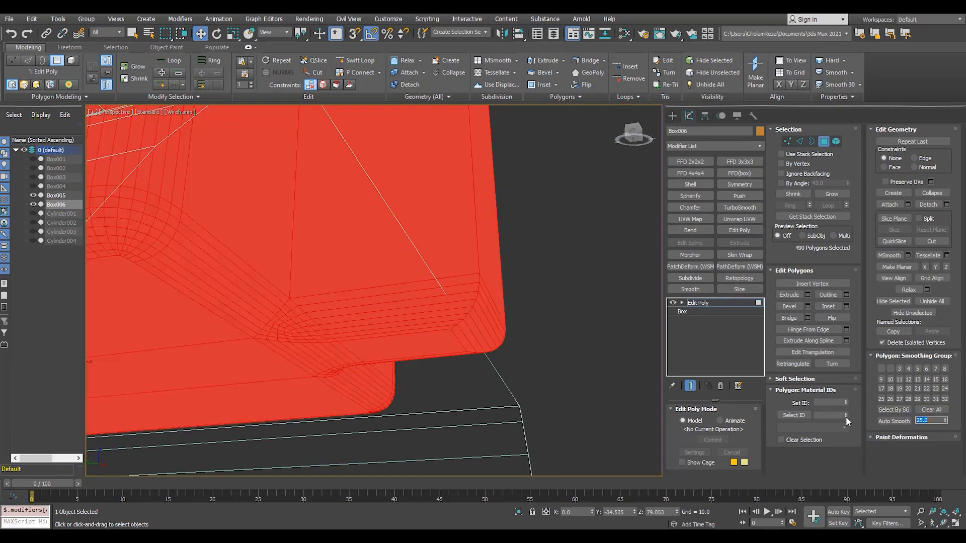
pyautogui.click(894, 421)
pyautogui.hotkey('ctrl', 'd')
# Examine the smoothed shading and the polygons of the box copy's extruded end strip.
pyautogui.press('F3')
pyautogui.scroll(-5, 463, 287)
pyautogui.keyDown('alt'); pyautogui.moveTo(463, 287); pyautogui.dragTo(448, 349, button='middle'); pyautogui.keyUp('alt')
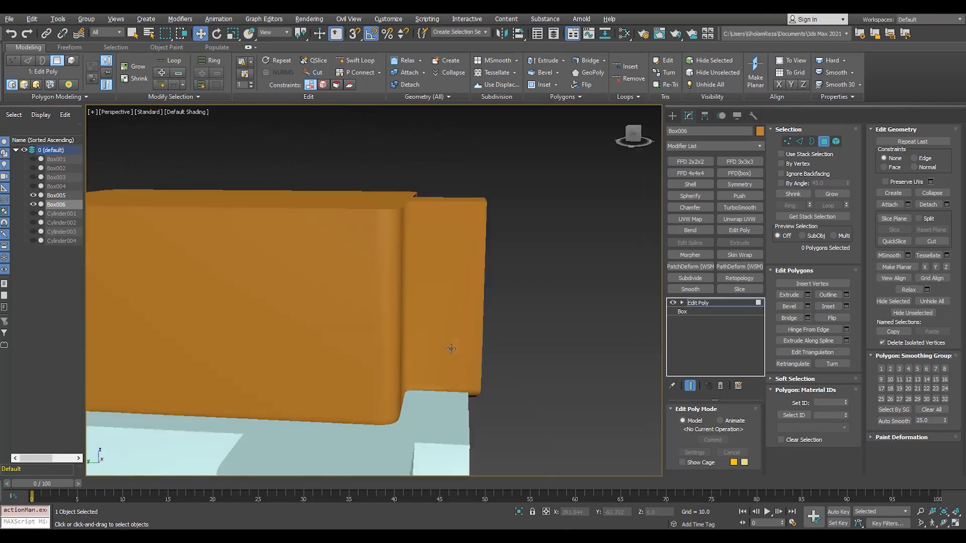
pyautogui.press('F3')
pyautogui.click(443, 292)
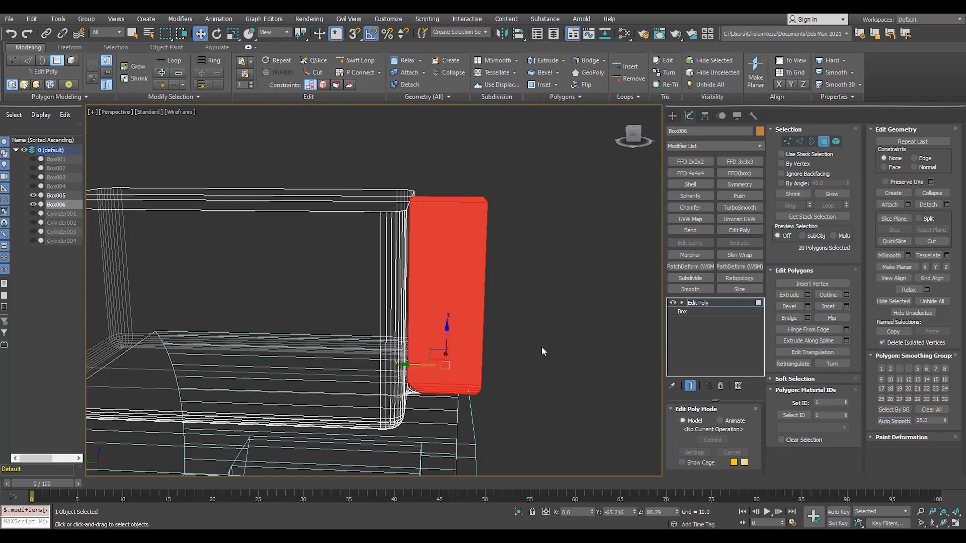
pyautogui.press('F3')
pyautogui.keyDown('alt'); pyautogui.moveTo(541, 346); pyautogui.dragTo(443, 343, button='middle'); pyautogui.keyUp('alt')
pyautogui.scroll(-5, 390, 341)
pyautogui.press('4')
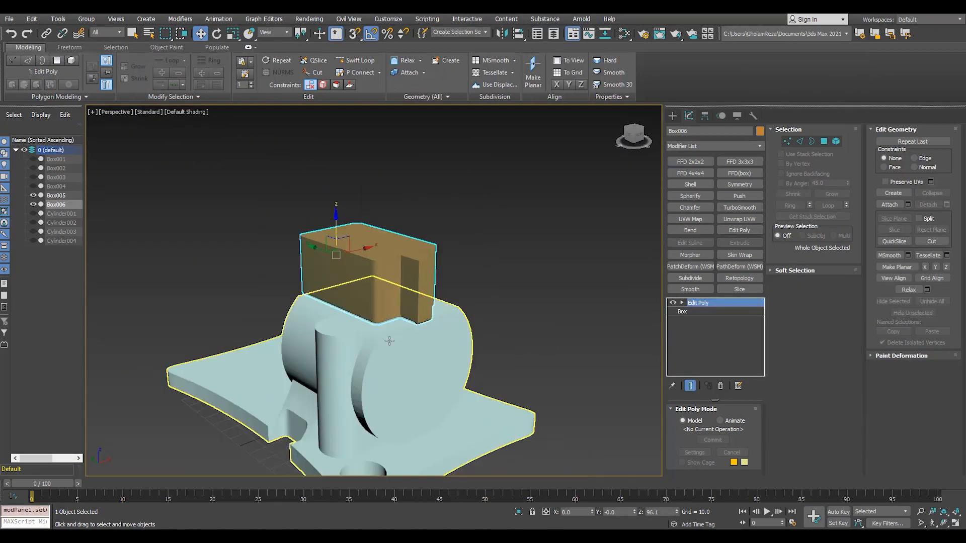
# Subtract the rounded box from the main body with ProBoolean and hide the box.
pyautogui.click(389, 340)
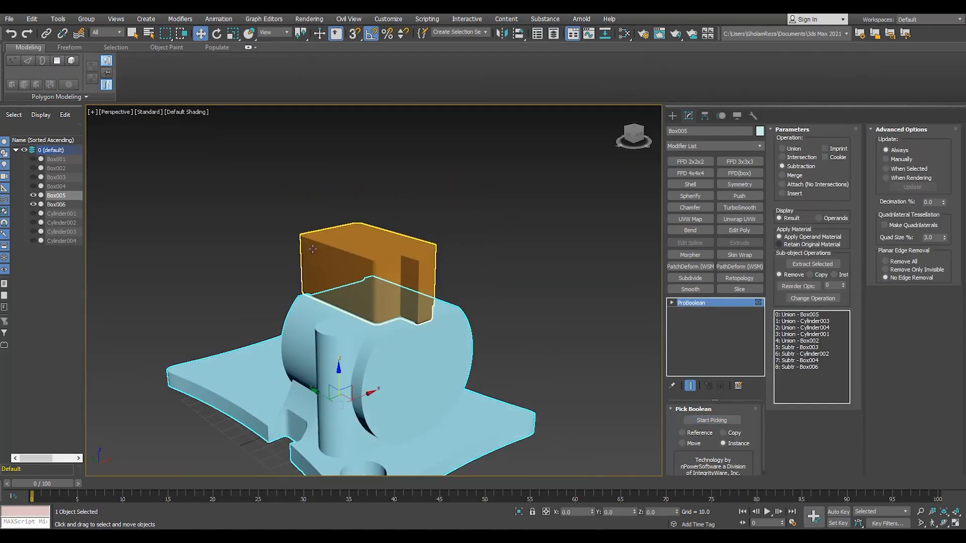
pyautogui.click(312, 249)
pyautogui.scroll(8, 242, 302)
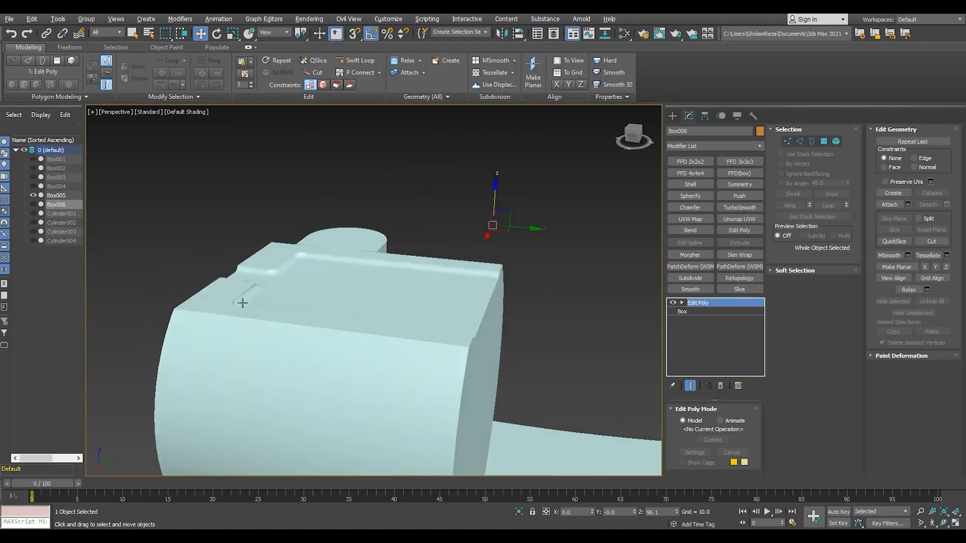
pyautogui.scroll(4, 243, 303)
pyautogui.press('F4')
pyautogui.keyDown('alt'); pyautogui.moveTo(262, 311); pyautogui.dragTo(407, 337, button='middle'); pyautogui.keyUp('alt')
pyautogui.scroll(-6, 352, 331)
pyautogui.scroll(4, 407, 336)
pyautogui.scroll(-2, 338, 244)
# Draw a circle with a radius of about 6 beside the neck end of the body's top pocket, seen from above.
pyautogui.press('t')
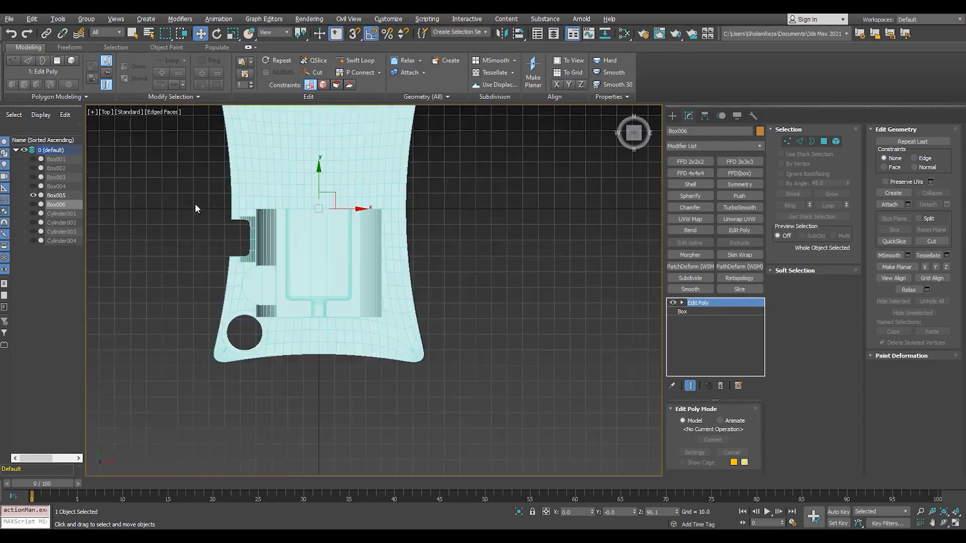
pyautogui.scroll(6, 358, 300)
pyautogui.click(672, 116)
pyautogui.click(683, 130)
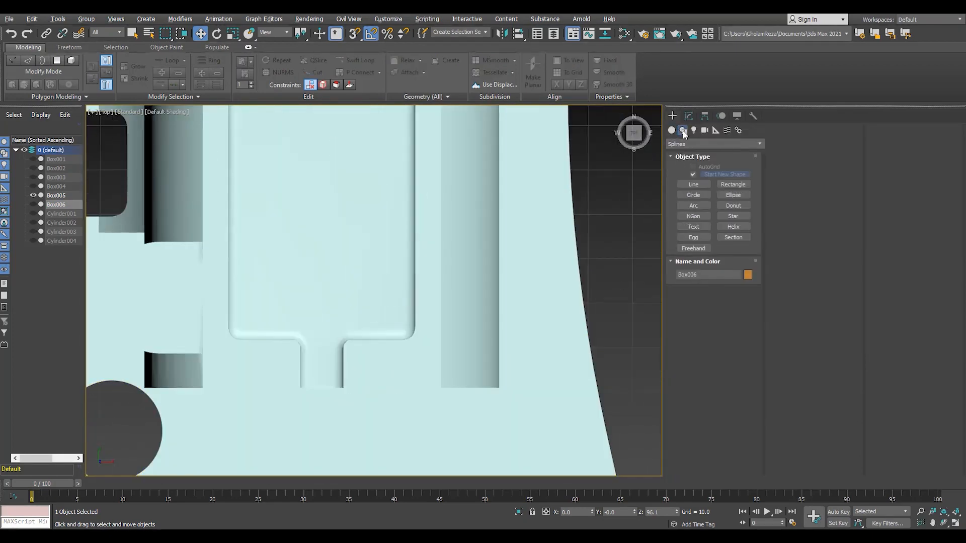
pyautogui.click(700, 197)
pyautogui.press('F3')
pyautogui.moveTo(295, 313)
pyautogui.mouseDown()
pyautogui.moveTo(315, 345)
pyautogui.moveTo(334, 302)
pyautogui.mouseUp()
# Raise the circle to the body's top surface, at a Z height of about 77.7.
pyautogui.press('p')
pyautogui.press('F3')
pyautogui.press('w')
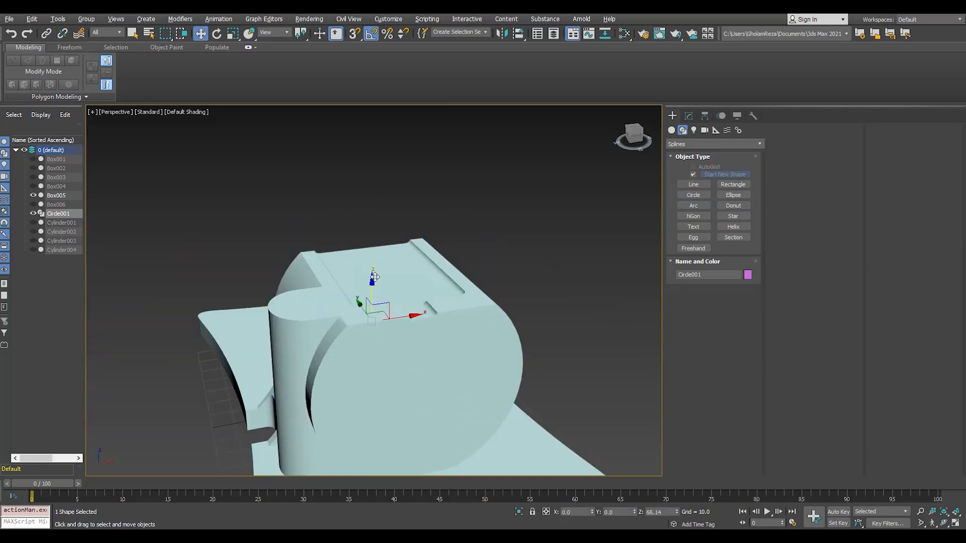
pyautogui.keyDown('alt'); pyautogui.moveTo(378, 261); pyautogui.dragTo(381, 294, button='middle'); pyautogui.keyUp('alt')
pyautogui.hotkey('alt', 'w')
pyautogui.middleClick(221, 217)
pyautogui.hotkey('alt', 'w')
pyautogui.press('F3')
pyautogui.scroll(-3, 319, 227)
pyautogui.moveTo(319, 226); pyautogui.dragTo(339, 308, button='middle')
pyautogui.scroll(-2, 339, 309)
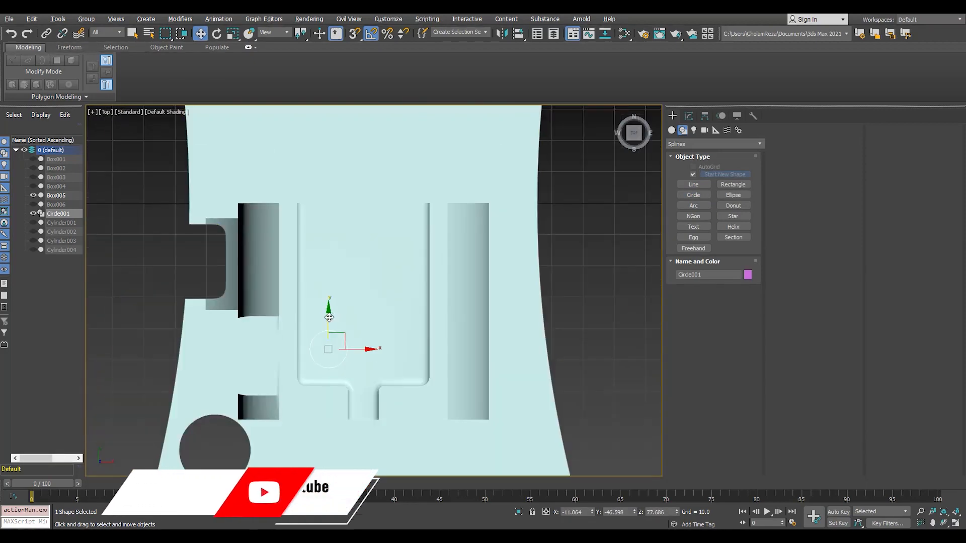
# Copy the circle along the pocket's length to make one at the far end and one in the middle.
pyautogui.moveTo(327, 317)
pyautogui.mouseDown()
pyautogui.moveTo(333, 199)
pyautogui.moveTo(331, 253)
pyautogui.mouseUp()
pyautogui.click(482, 314)
pyautogui.scroll(3, 325, 290)
pyautogui.press('F3')
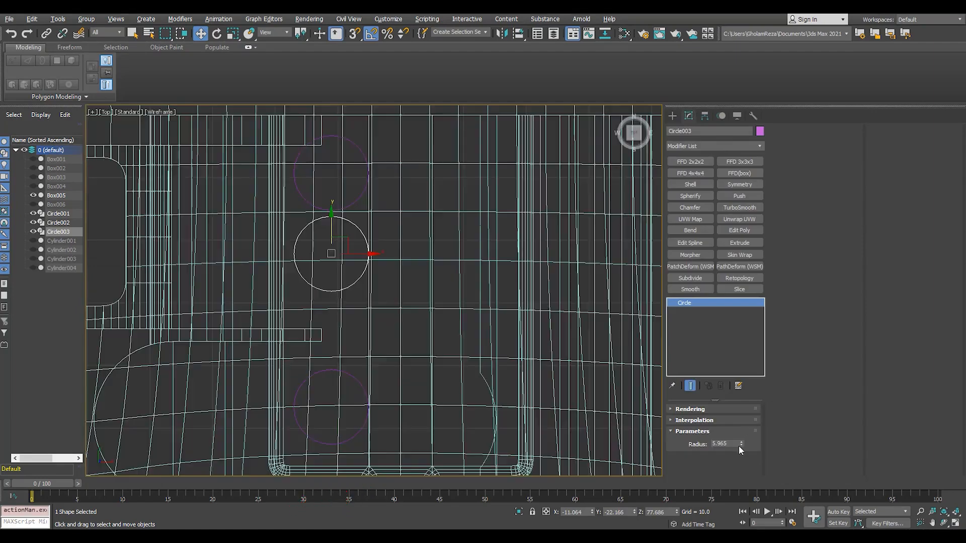
# Reduce the middle circle's radius to about 3.76 and copy it toward the first large circle.
pyautogui.moveTo(741, 445); pyautogui.dragTo(739, 462)
pyautogui.moveTo(332, 219); pyautogui.dragTo(332, 292)
pyautogui.click(482, 316)
pyautogui.hotkey('alt', 'w')
pyautogui.hotkey('alt', 'w')
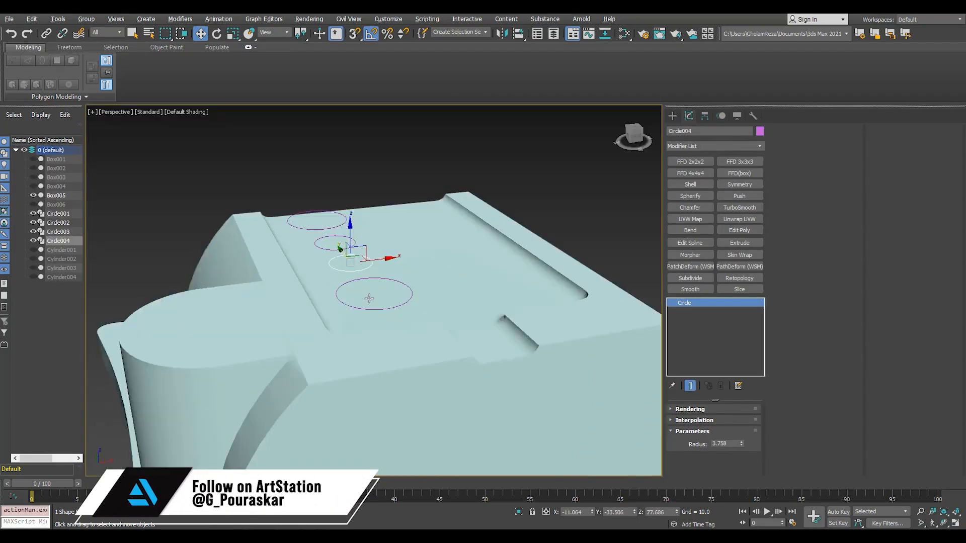
# Delete the far large circle and the first small circle, keeping the two circles nearest the pocket's neck.
pyautogui.scroll(4, 406, 308)
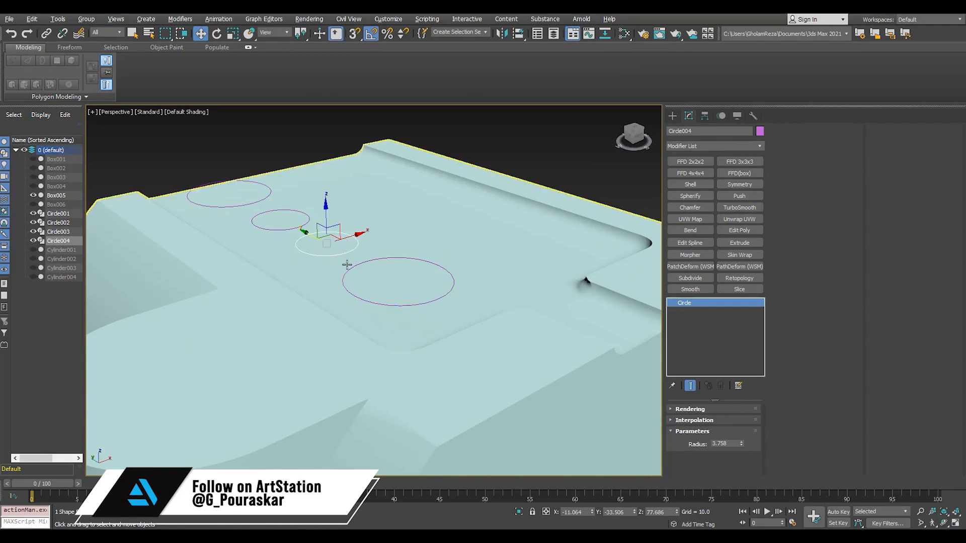
pyautogui.keyDown('alt'); pyautogui.moveTo(347, 265); pyautogui.dragTo(349, 265, button='middle'); pyautogui.keyUp('alt')
pyautogui.moveTo(293, 229); pyautogui.dragTo(268, 277, button='middle')
pyautogui.click(313, 244)
pyautogui.keyDown('ctrl'); pyautogui.click(239, 222); pyautogui.keyUp('ctrl')
pyautogui.press('Delete')
# Copy the small circle as an instance along the pocket, away from the large circle.
pyautogui.click(322, 264)
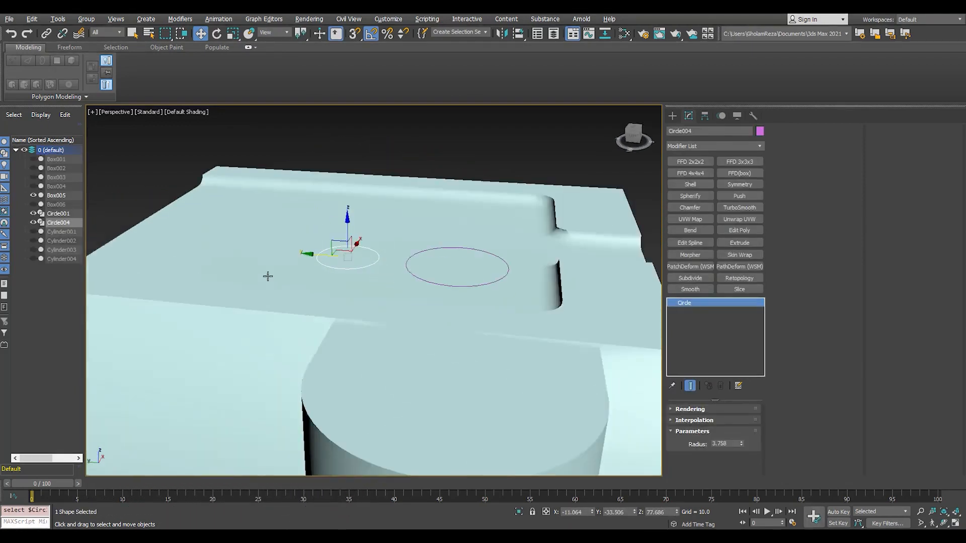
pyautogui.hotkey('alt', 'w')
pyautogui.keyDown('shift'); pyautogui.moveTo(207, 187); pyautogui.dragTo(216, 153); pyautogui.keyUp('shift')
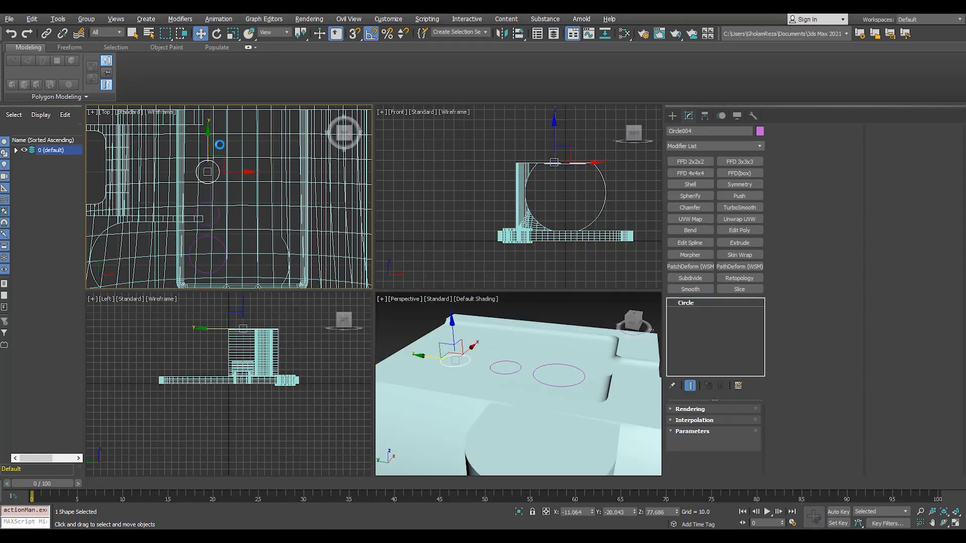
pyautogui.click(489, 315)
# Copy the large circle as an instance to the far end of the circle row.
pyautogui.click(223, 244)
pyautogui.moveTo(233, 216); pyautogui.dragTo(267, 225, button='middle')
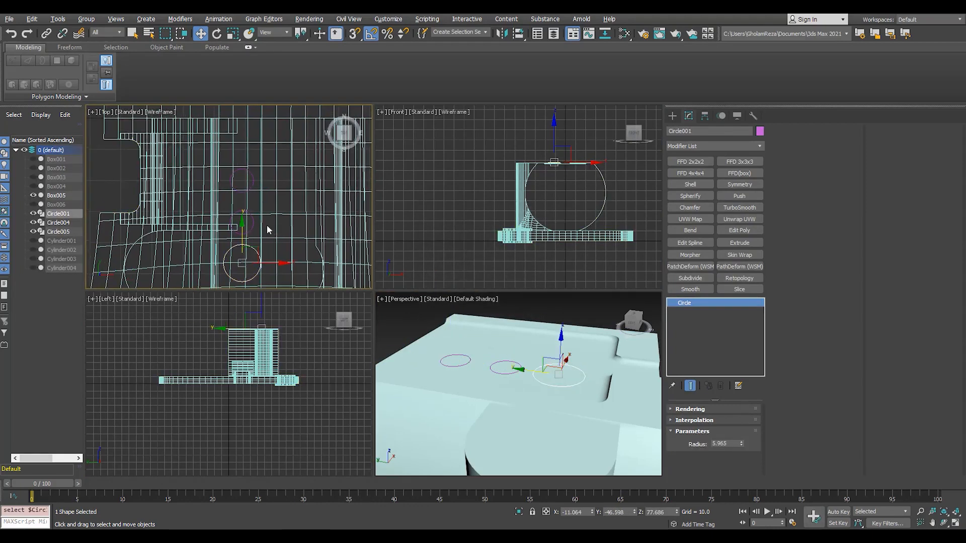
pyautogui.moveTo(243, 231)
pyautogui.keyDown('shift'); pyautogui.mouseDown()
pyautogui.moveTo(236, 144)
pyautogui.moveTo(254, 113)
pyautogui.mouseUp(); pyautogui.keyUp('shift')
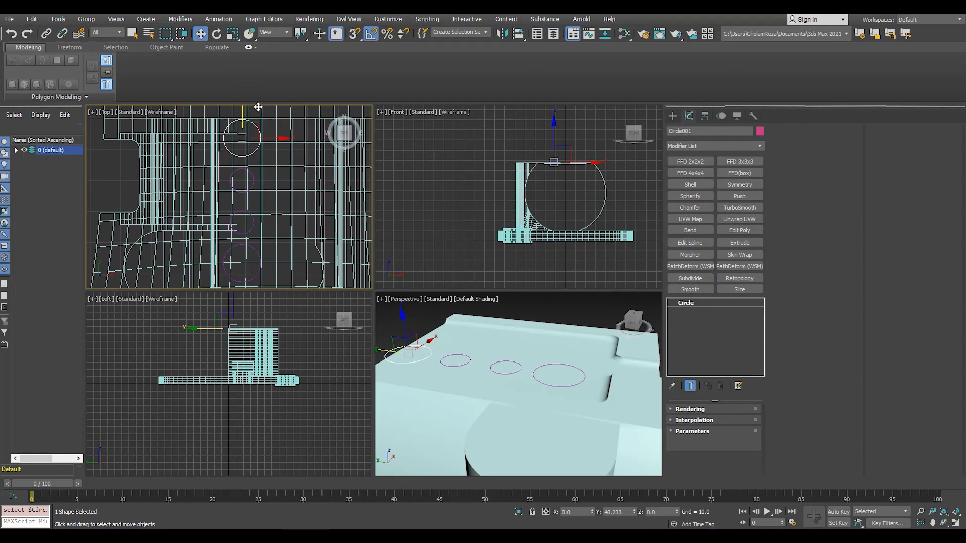
pyautogui.click(488, 313)
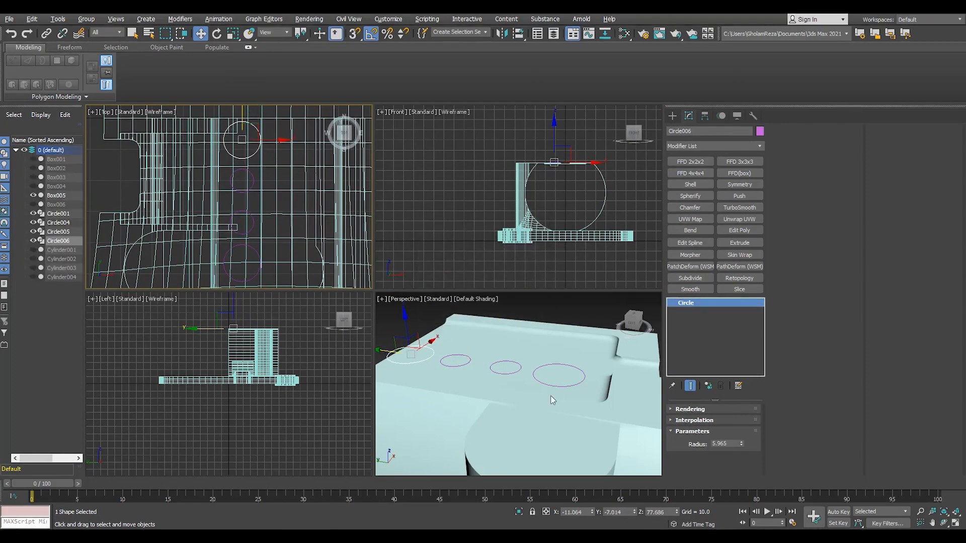
# Select the two copied circles together and shift them slightly along the pocket toward the neck.
pyautogui.hotkey('alt', 'w')
pyautogui.scroll(-3, 273, 231)
pyautogui.moveTo(274, 232); pyautogui.dragTo(236, 267, button='middle')
pyautogui.keyDown('ctrl'); pyautogui.click(351, 281); pyautogui.keyUp('ctrl')
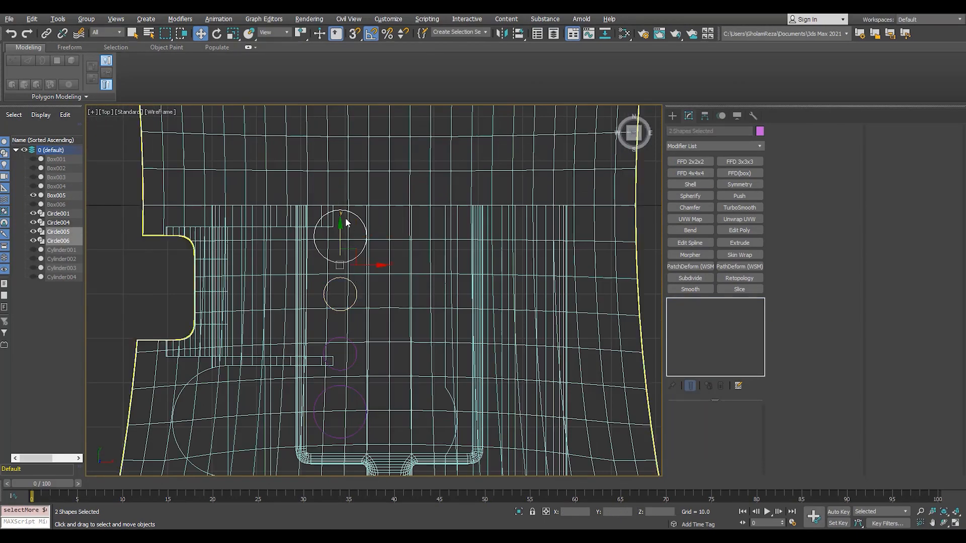
pyautogui.moveTo(342, 236); pyautogui.dragTo(342, 240)
pyautogui.hotkey('alt', 'w')
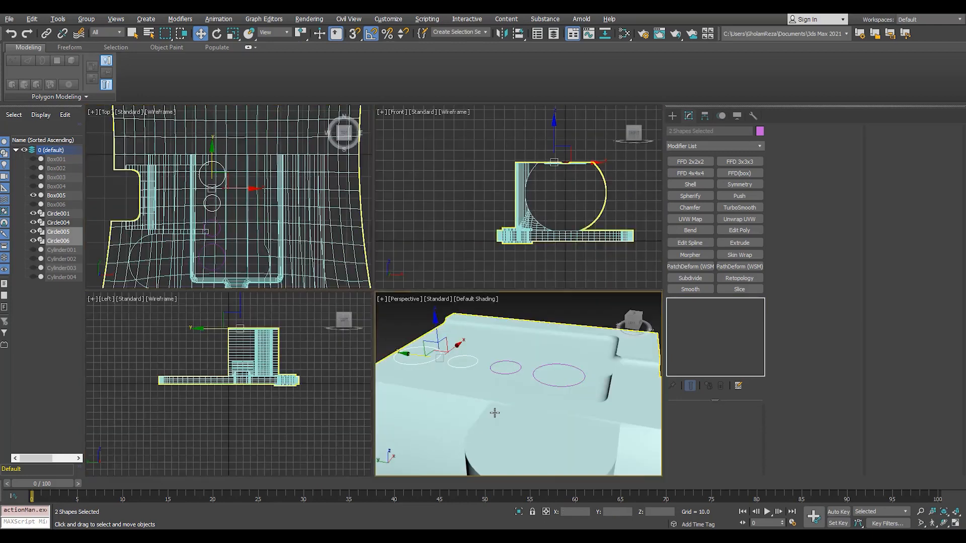
pyautogui.hotkey('alt', 'w')
# Extrude the large instanced circles by -3.
pyautogui.click(415, 324)
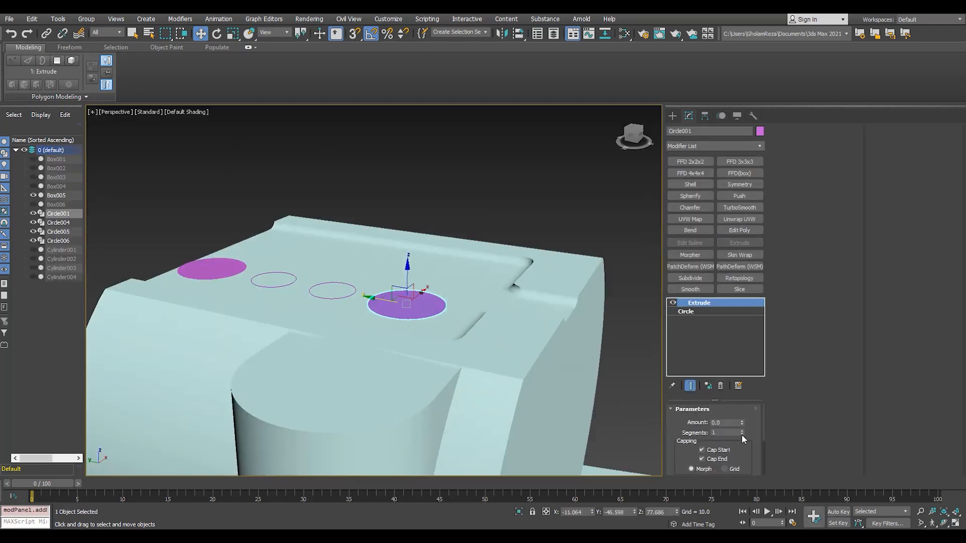
pyautogui.moveTo(741, 423)
pyautogui.mouseDown()
pyautogui.moveTo(742, 402)
pyautogui.moveTo(746, 424)
pyautogui.mouseUp()
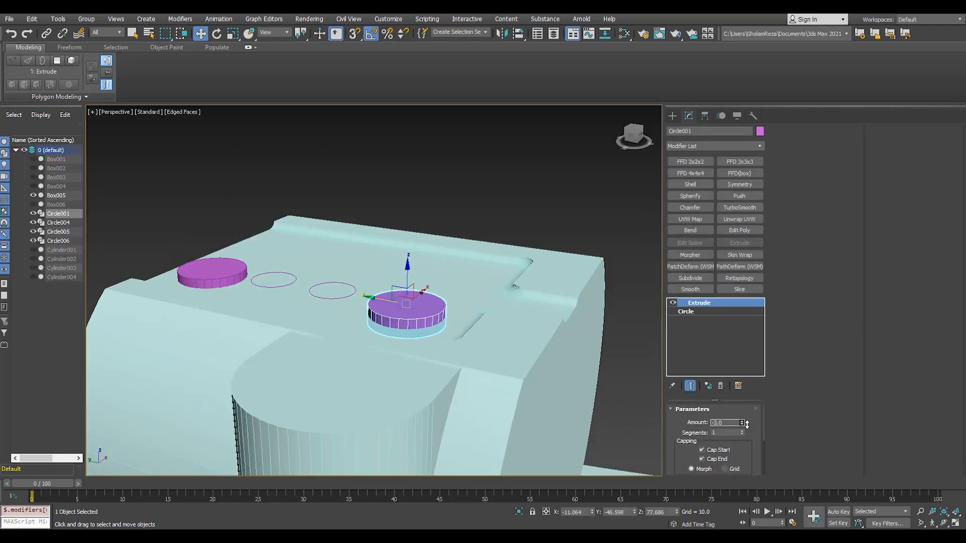
pyautogui.click(486, 346)
pyautogui.hotkey('ctrl', 'z')
# Add an Edit Poly modifier to the extruded discs and auto-smooth all their polygons with a threshold of 45.
pyautogui.click(738, 230)
pyautogui.press('4')
pyautogui.hotkey('ctrl', 'a')
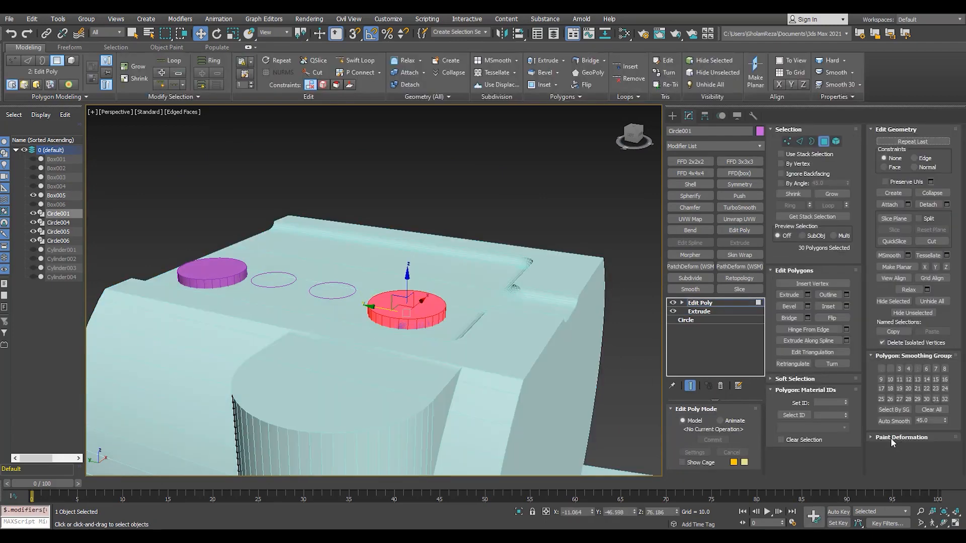
pyautogui.click(695, 303)
# Subtract the disc at the neck end from the body with ProBoolean and lift the disc above the hole.
pyautogui.click(558, 347)
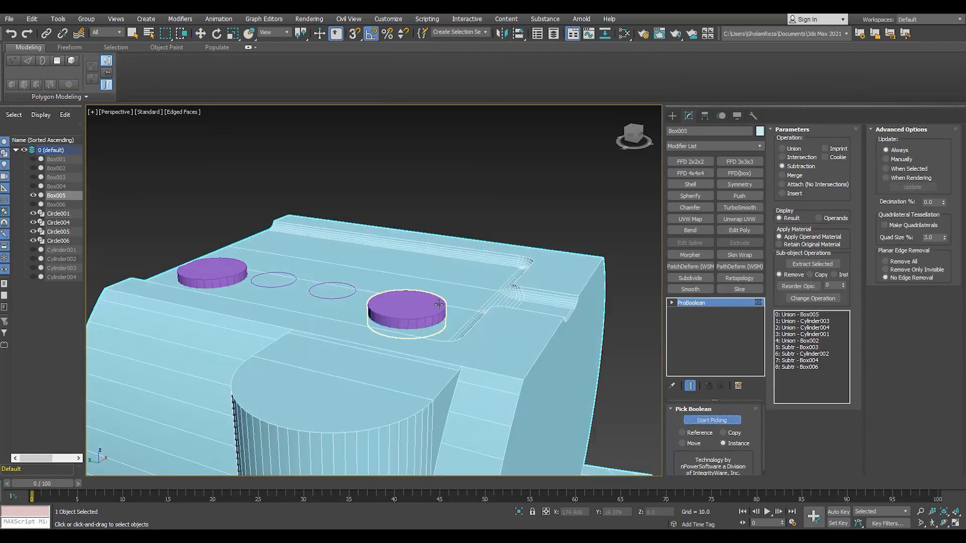
pyautogui.click(438, 304)
pyautogui.scroll(4, 417, 255)
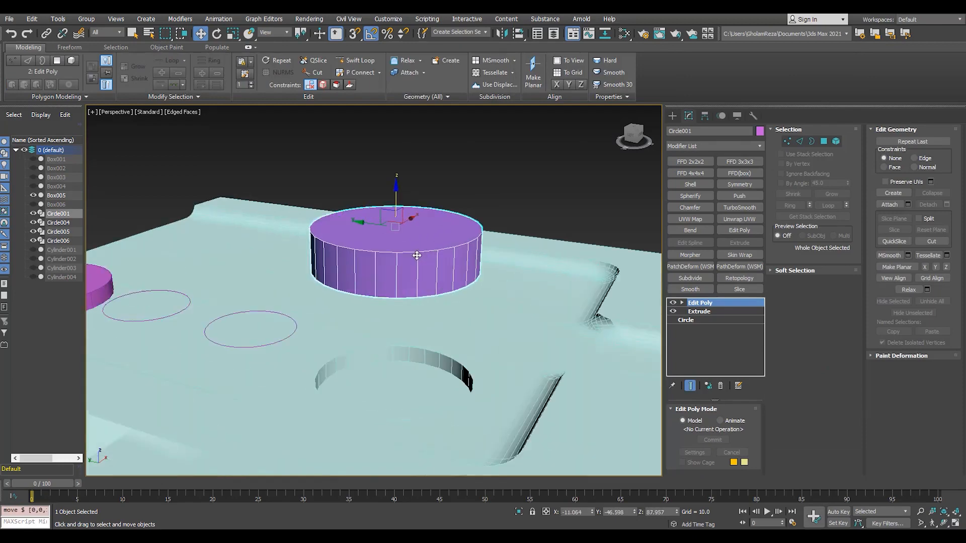
# Bevel the disc's bottom polygon with height 0 and an outline of about -0.54, and move it up through the disc's top.
pyautogui.keyDown('alt'); pyautogui.moveTo(416, 256); pyautogui.dragTo(406, 240, button='middle'); pyautogui.keyUp('alt')
pyautogui.press('4')
pyautogui.click(429, 274)
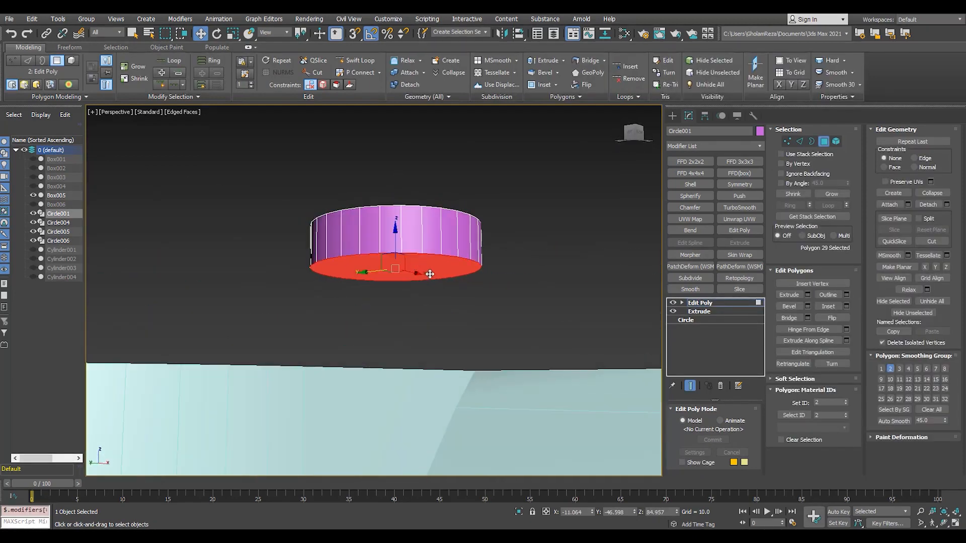
pyautogui.keyDown('alt'); pyautogui.moveTo(430, 274); pyautogui.dragTo(427, 288, button='middle'); pyautogui.keyUp('alt')
pyautogui.hotkey('ctrl', 'shift', 'b')
pyautogui.scroll(3, 442, 345)
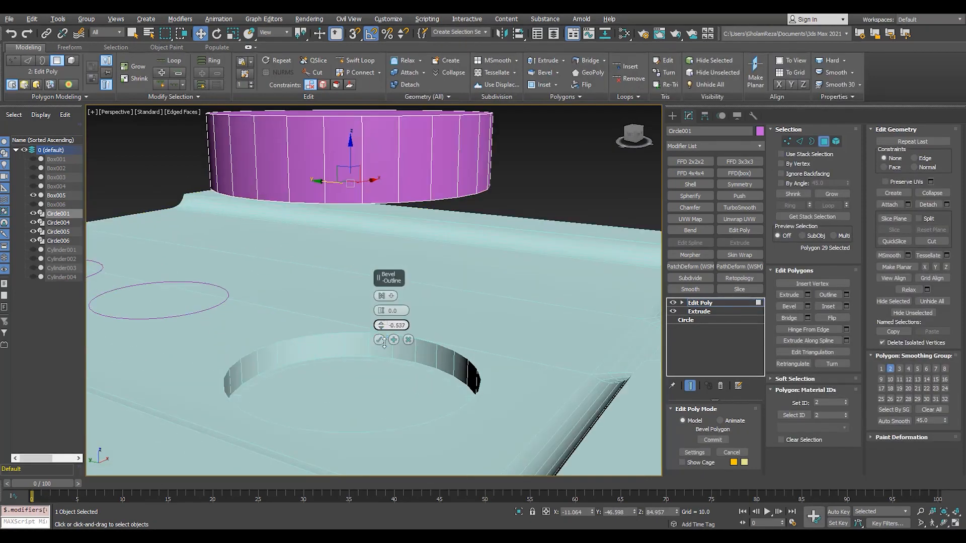
pyautogui.moveTo(381, 316)
pyautogui.mouseDown()
pyautogui.moveTo(381, 347)
pyautogui.moveTo(382, 319)
pyautogui.mouseUp()
pyautogui.click(379, 341)
pyautogui.keyDown('alt'); pyautogui.moveTo(281, 355); pyautogui.dragTo(259, 378, button='middle'); pyautogui.keyUp('alt')
pyautogui.scroll(-5, 257, 378)
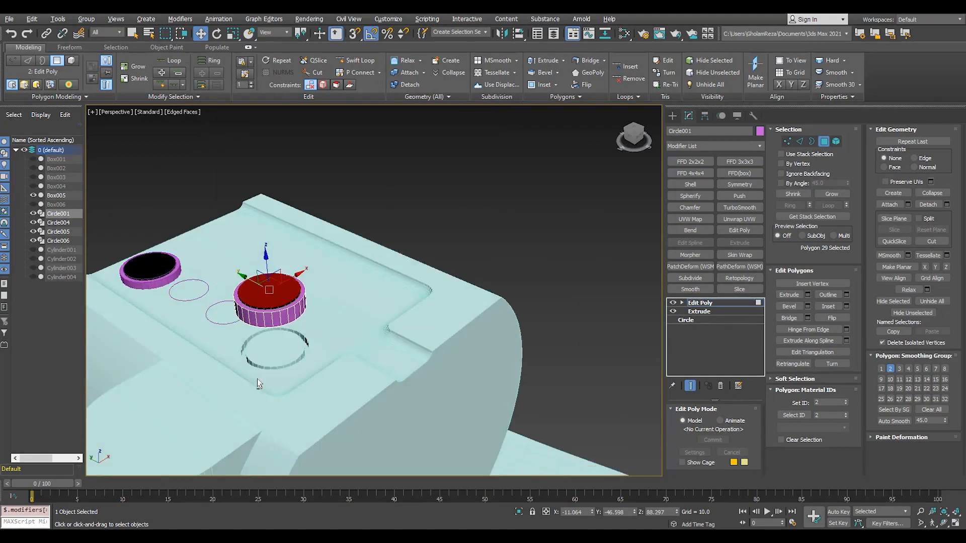
# Cut the four circular ring grooves into the pocket floor with ProBoolean and hide the ring cutters.
pyautogui.scroll(3, 258, 379)
pyautogui.click(702, 303)
pyautogui.moveTo(338, 292); pyautogui.dragTo(401, 296, button='middle')
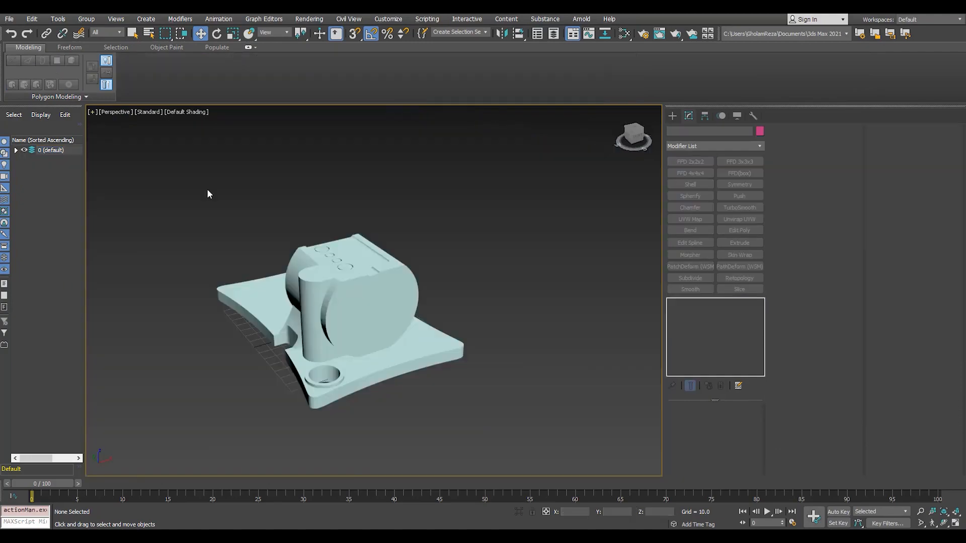
# Create a standard-primitive cylinder of about 10.4 radius with AutoGrid on the top face of the vertical round post.
pyautogui.scroll(5, 209, 195)
pyautogui.hotkey('alt', 'w')
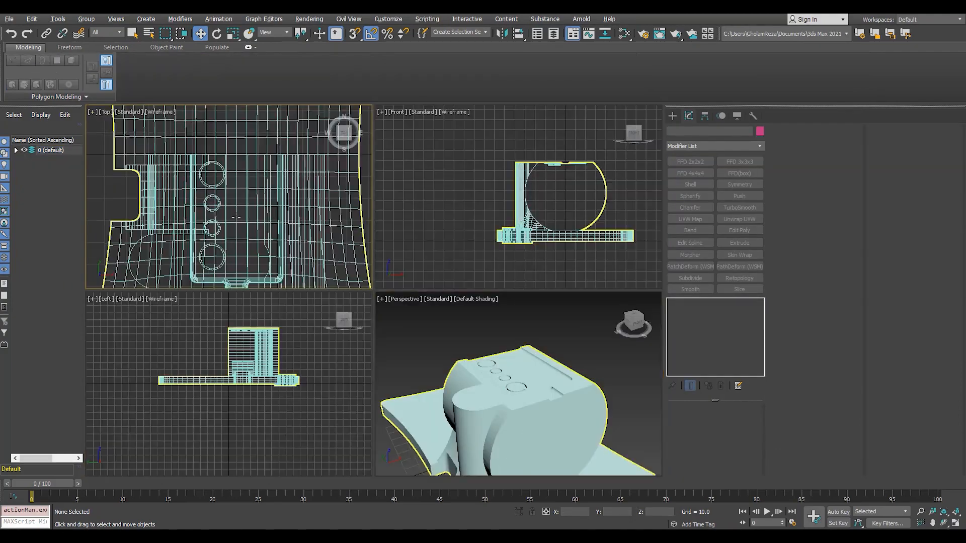
pyautogui.hotkey('alt', 'w')
pyautogui.press('F3')
pyautogui.scroll(-3, 236, 217)
pyautogui.moveTo(236, 302); pyautogui.dragTo(332, 293, button='middle')
pyautogui.press('F4')
pyautogui.scroll(3, 335, 293)
pyautogui.click(672, 115)
pyautogui.click(672, 130)
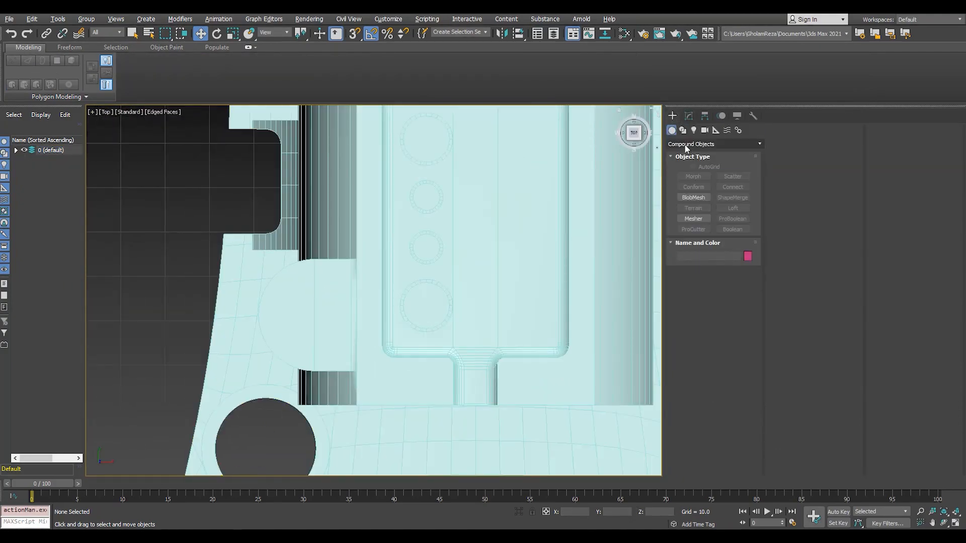
pyautogui.click(684, 144)
pyautogui.click(690, 151)
pyautogui.scroll(-4, 364, 362)
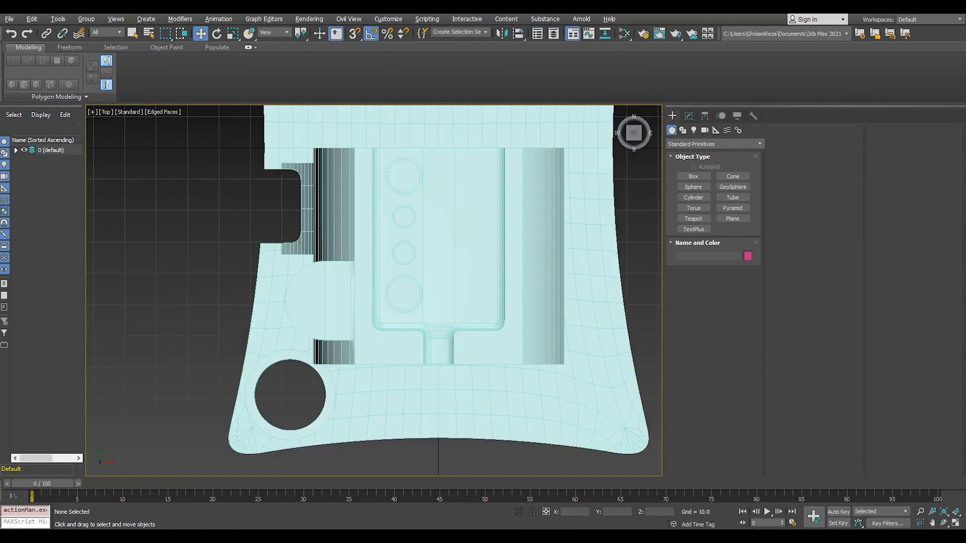
pyautogui.scroll(1, 334, 291)
pyautogui.click(693, 197)
pyautogui.scroll(3, 289, 312)
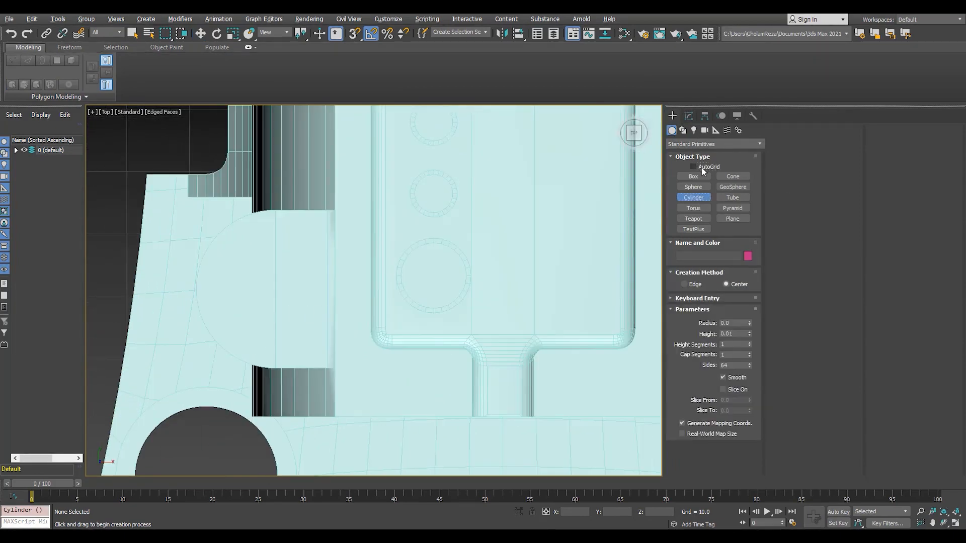
pyautogui.moveTo(262, 293); pyautogui.dragTo(262, 357)
pyautogui.click(261, 281)
# Move the new cylinder in the top view so it sits over the post's rounded top, at about X -36.8.
pyautogui.press('w')
pyautogui.scroll(3, 261, 281)
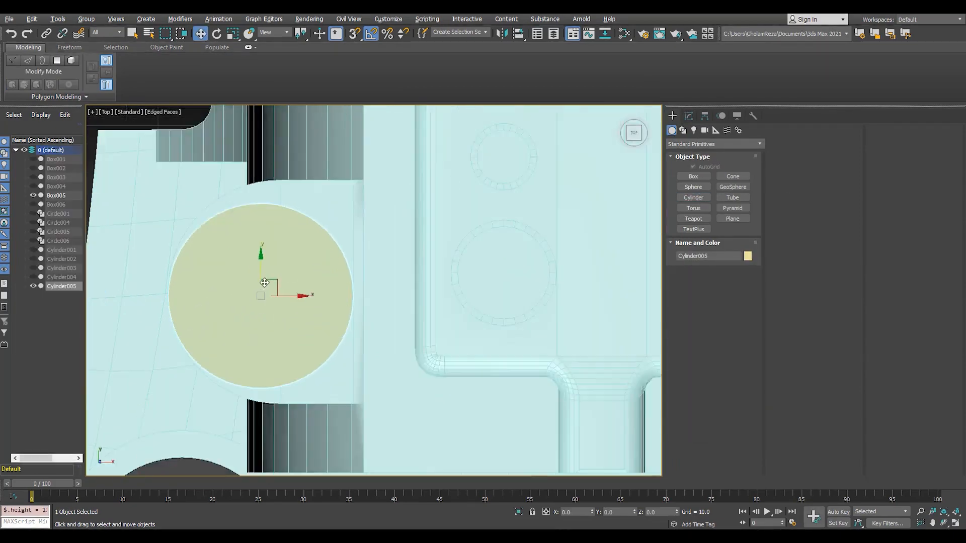
pyautogui.moveTo(254, 272); pyautogui.dragTo(314, 263, button='middle')
pyautogui.press('F3')
pyautogui.press('s')
pyautogui.moveTo(320, 291); pyautogui.dragTo(194, 288)
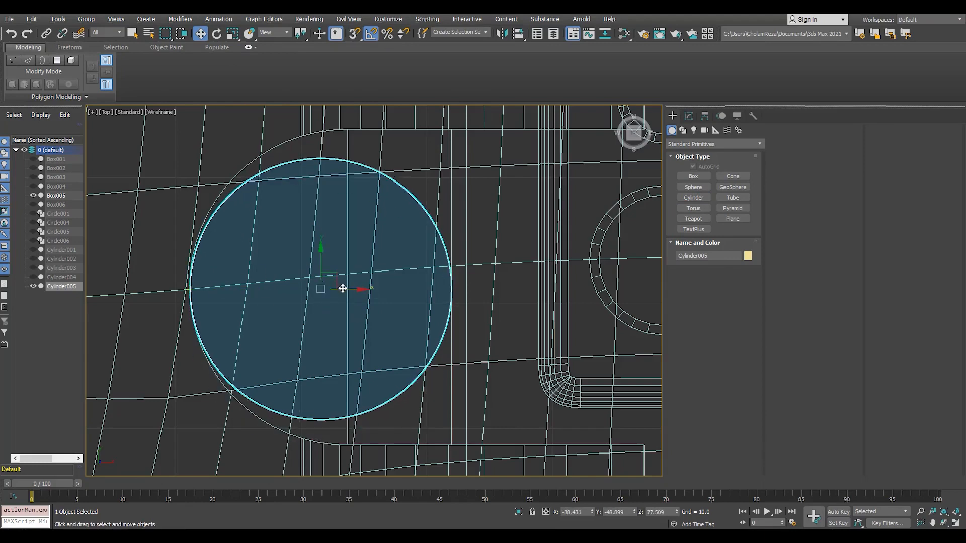
pyautogui.moveTo(346, 289); pyautogui.dragTo(367, 293)
pyautogui.hotkey('alt', 'w')
pyautogui.middleClick(505, 348)
pyautogui.hotkey('alt', 'w')
pyautogui.press('F4')
# Lower the cylinder partly into the post's top and set its height to 3.04 and radius to 10.812.
pyautogui.scroll(5, 289, 329)
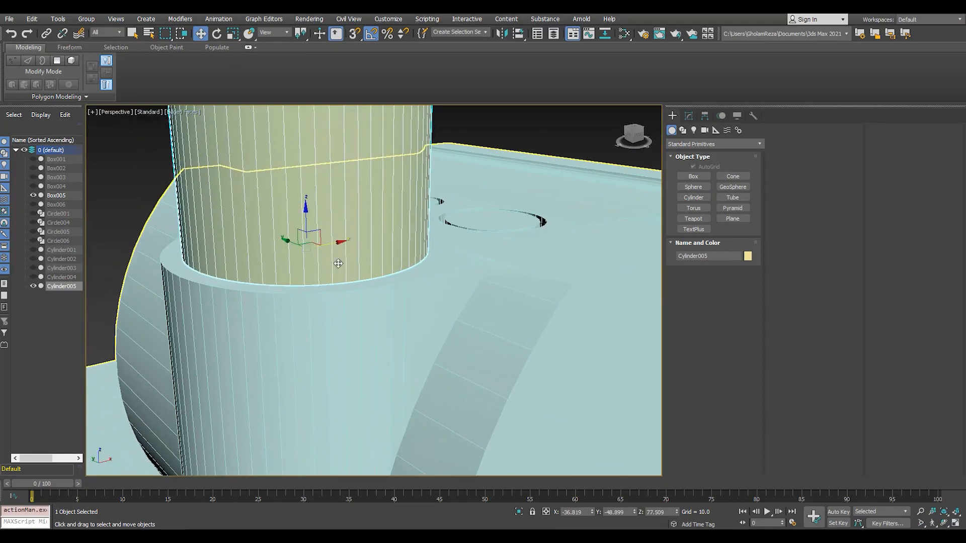
pyautogui.moveTo(308, 224); pyautogui.dragTo(308, 244)
pyautogui.click(688, 116)
pyautogui.moveTo(750, 434); pyautogui.dragTo(756, 473)
pyautogui.scroll(3, 283, 222)
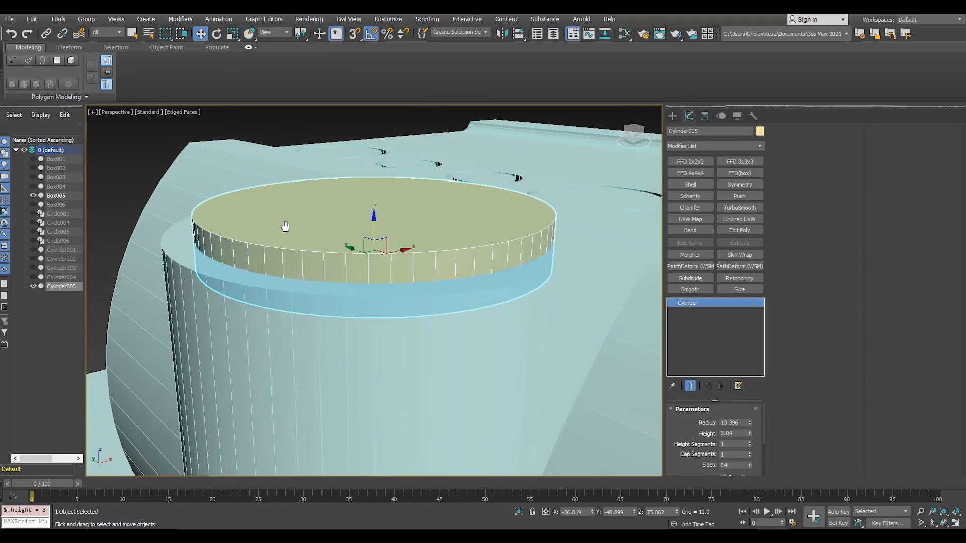
pyautogui.moveTo(752, 420); pyautogui.dragTo(283, 278)
pyautogui.scroll(-1, 282, 279)
pyautogui.scroll(-2, 522, 296)
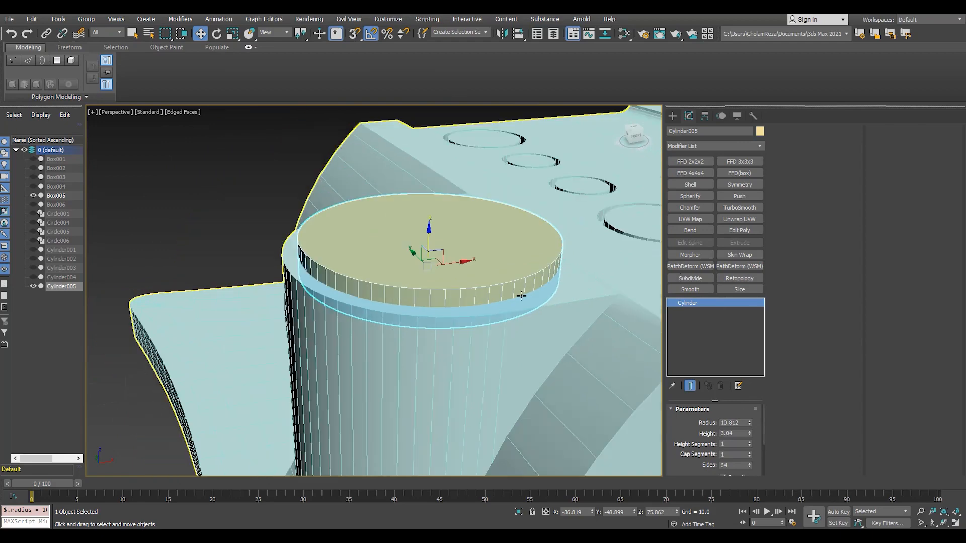
# Add Edit Poly to the disc, delete its top polygon, and extend the open border inward and about 7.4 up into a narrow neck.
pyautogui.click(756, 229)
pyautogui.press('4')
pyautogui.click(469, 246)
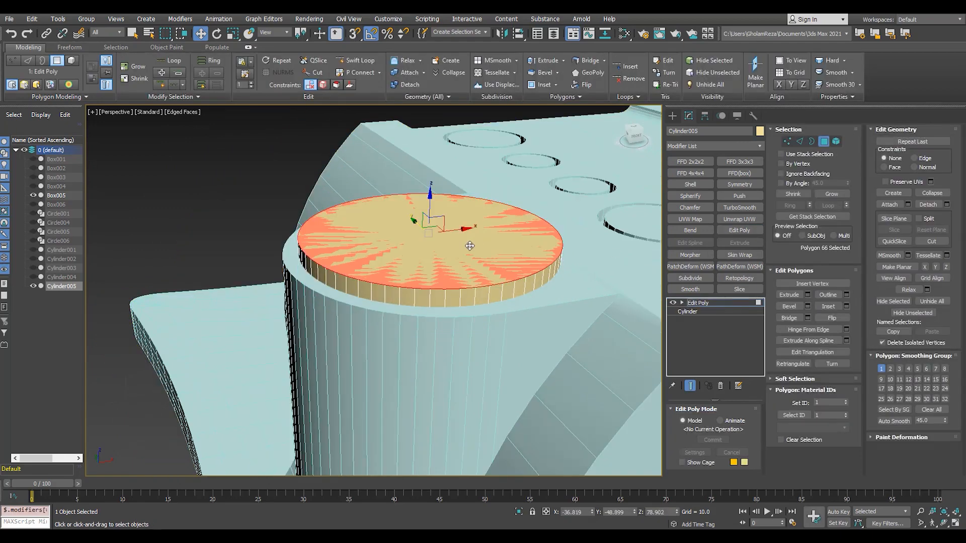
pyautogui.press('Delete')
pyautogui.press('3')
pyautogui.keyDown('shift'); pyautogui.moveTo(429, 228); pyautogui.dragTo(433, 298); pyautogui.keyUp('shift')
pyautogui.keyDown('shift'); pyautogui.moveTo(427, 198); pyautogui.dragTo(429, 151); pyautogui.keyUp('shift')
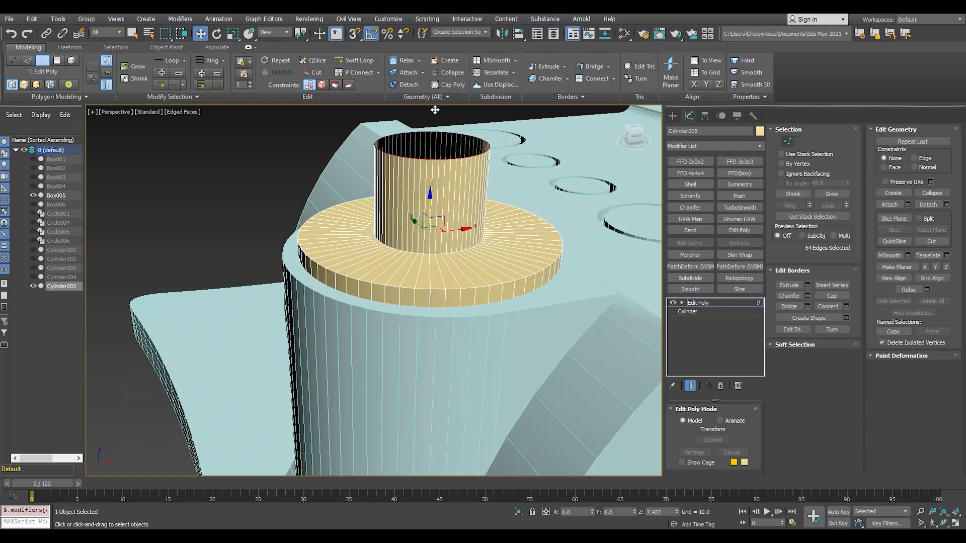
# Cap the neck's open top border and chamfer its rim by 0.566 with 2 segments.
pyautogui.scroll(4, 429, 151)
pyautogui.press('2')
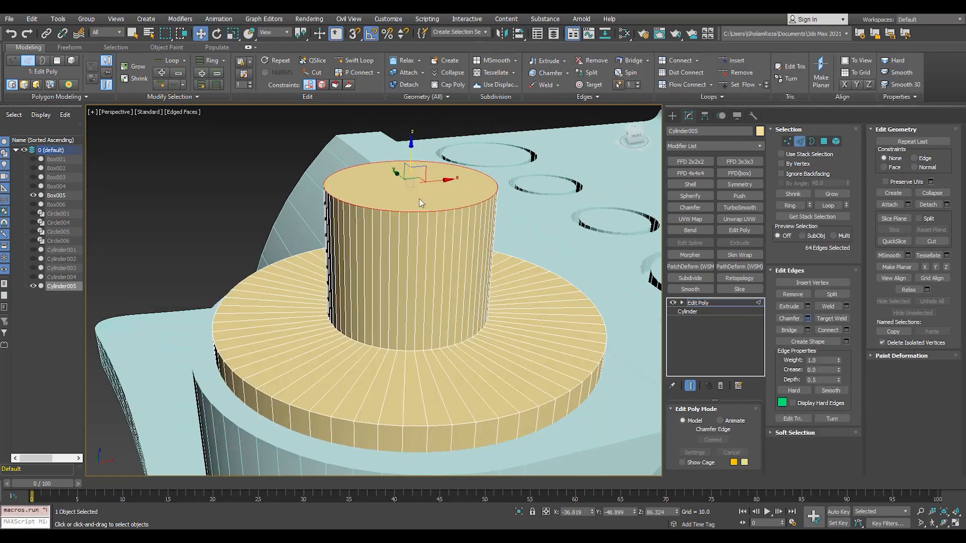
pyautogui.scroll(3, 422, 198)
pyautogui.moveTo(381, 311); pyautogui.dragTo(381, 290)
pyautogui.click(381, 325)
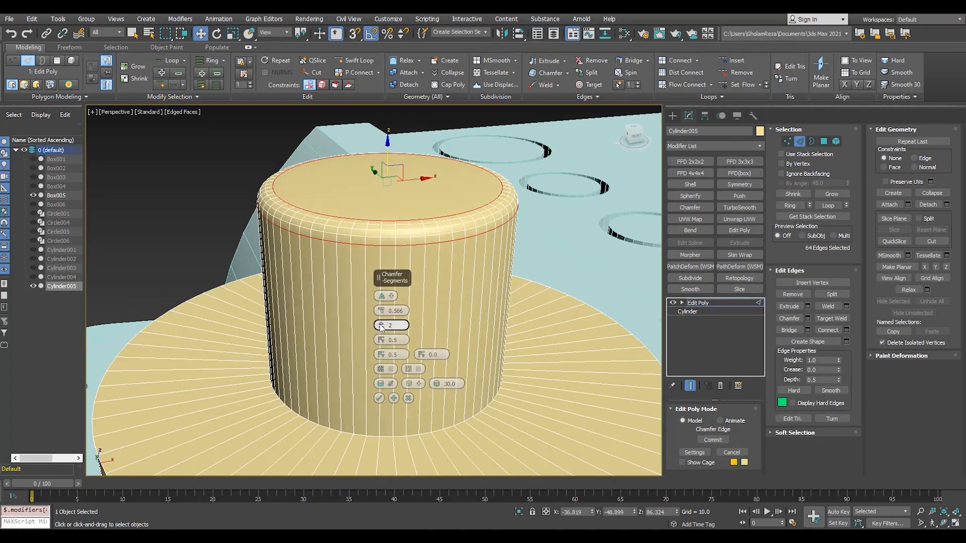
pyautogui.click(379, 399)
# Select all polygons of the capped neck and disc and auto-smooth them with a threshold of 45.
pyautogui.press('F4')
pyautogui.scroll(-6, 384, 213)
pyautogui.scroll(3, 384, 213)
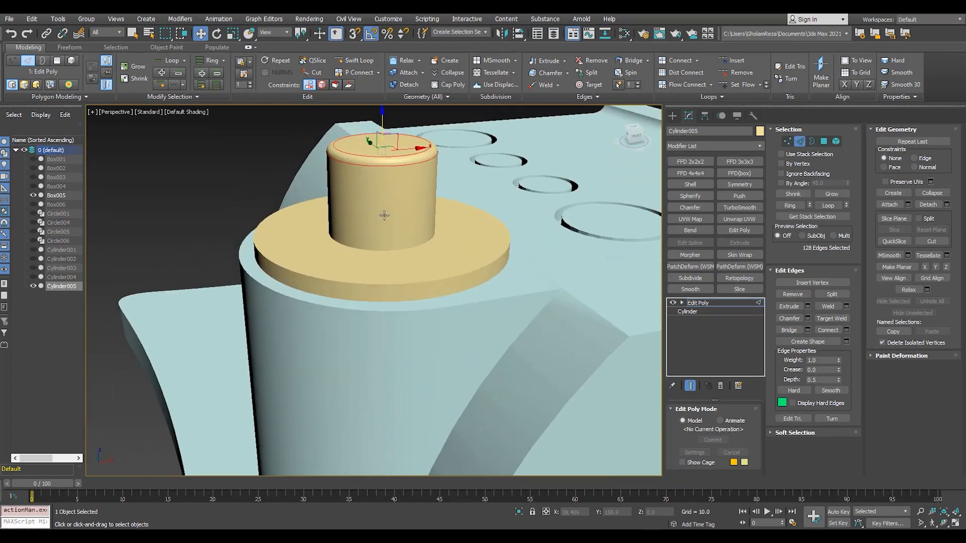
pyautogui.press('4')
pyautogui.hotkey('ctrl', 'a')
# Chamfer the disc's outer top edge by 0.9 and auto-smooth all polygons again.
pyautogui.press('2')
pyautogui.scroll(5, 277, 268)
pyautogui.press('F4')
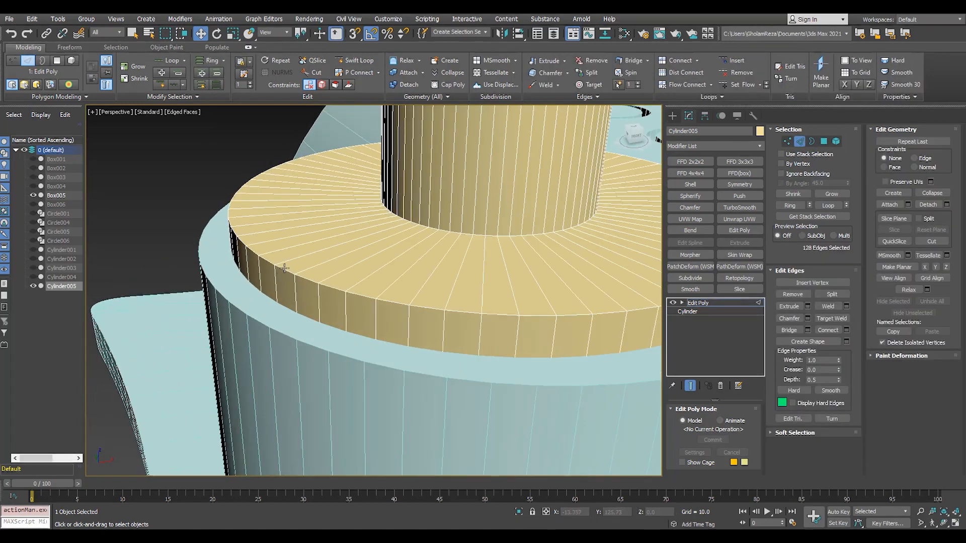
pyautogui.moveTo(381, 312); pyautogui.dragTo(381, 300)
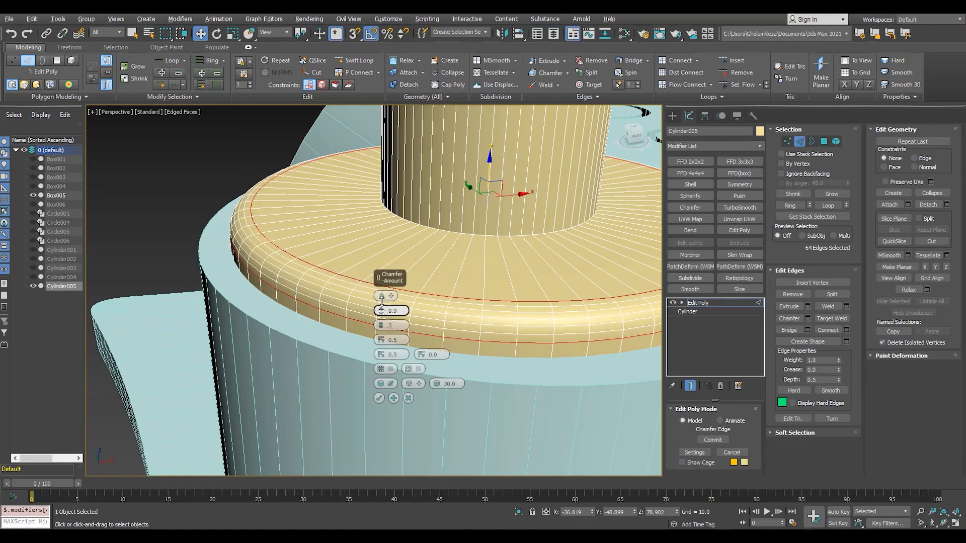
pyautogui.click(380, 399)
pyautogui.press('4')
pyautogui.hotkey('ctrl', 'a')
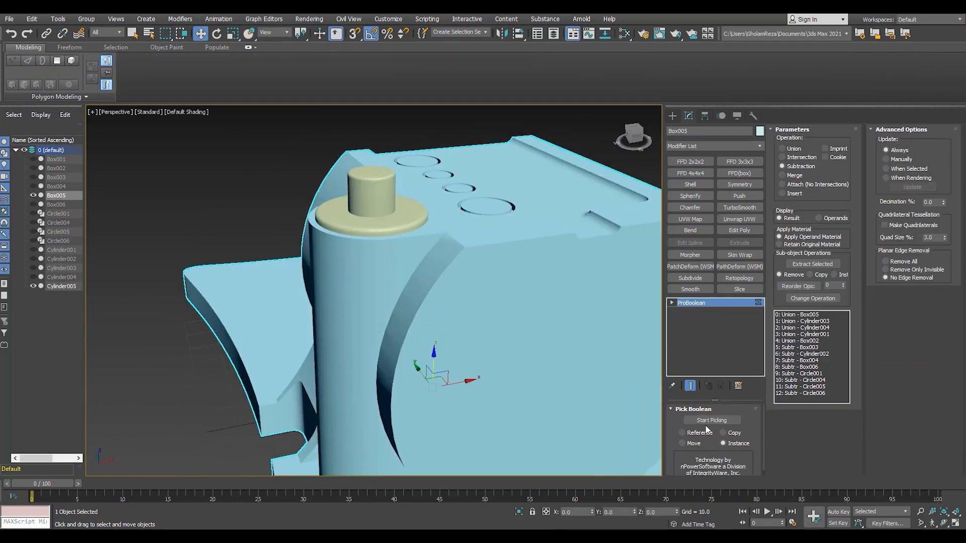
# Union the disc and neck with the main body through ProBoolean and hide the source cylinder.
pyautogui.press('w')
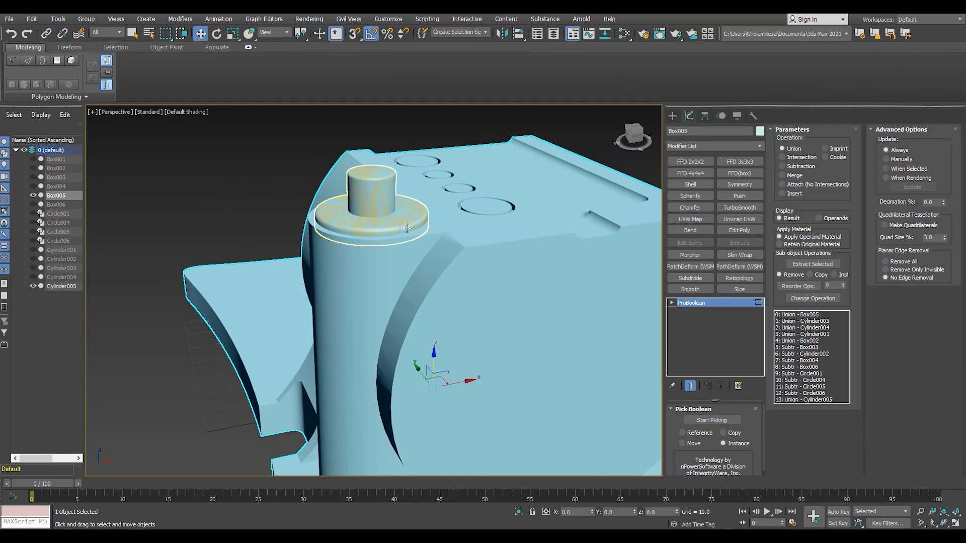
pyautogui.click(352, 217)
pyautogui.click(34, 286)
pyautogui.scroll(-6, 217, 277)
pyautogui.keyDown('alt'); pyautogui.moveTo(265, 259); pyautogui.dragTo(292, 256, button='middle'); pyautogui.keyUp('alt')
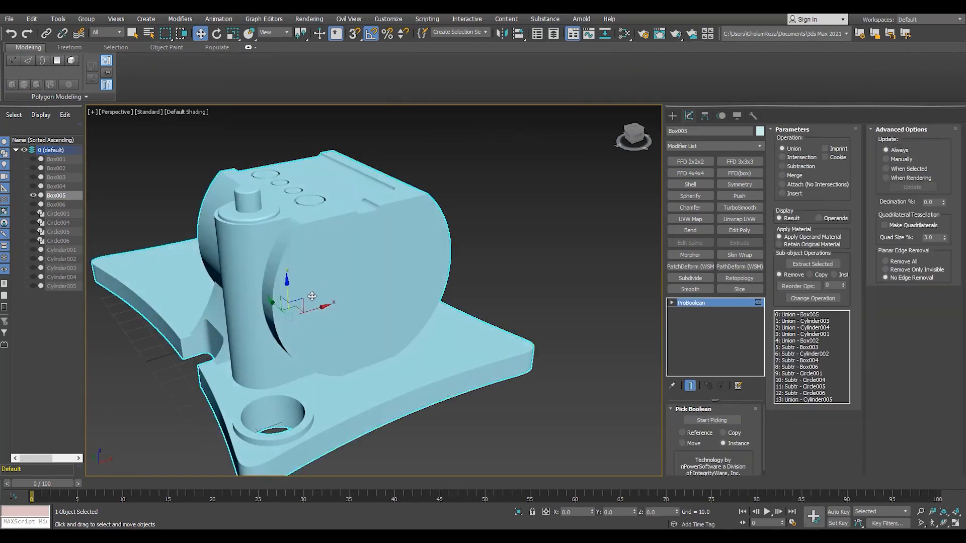
pyautogui.press('F4')
pyautogui.moveTo(345, 295); pyautogui.dragTo(352, 283, button='middle')
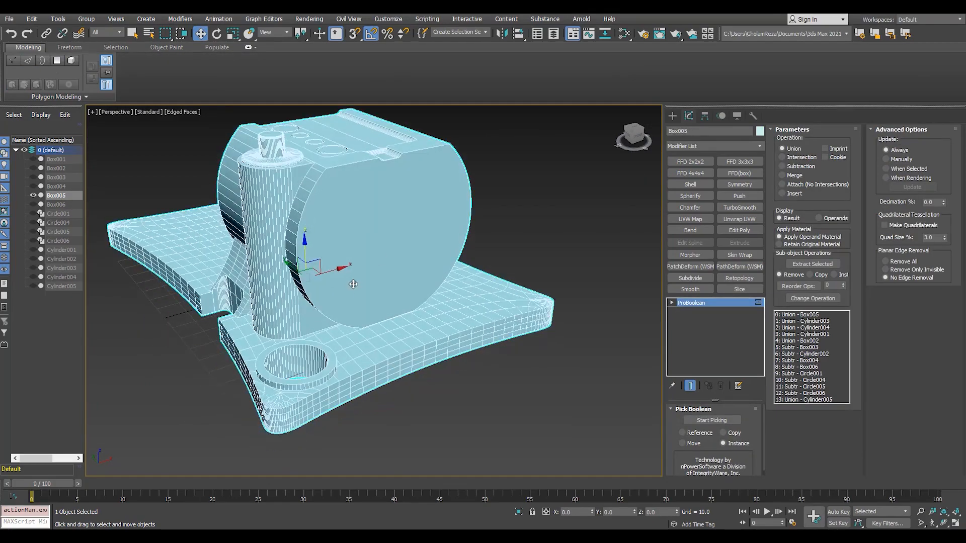
pyautogui.press('f')
pyautogui.click(672, 116)
pyautogui.click(695, 198)
pyautogui.scroll(4, 483, 298)
pyautogui.press('w')
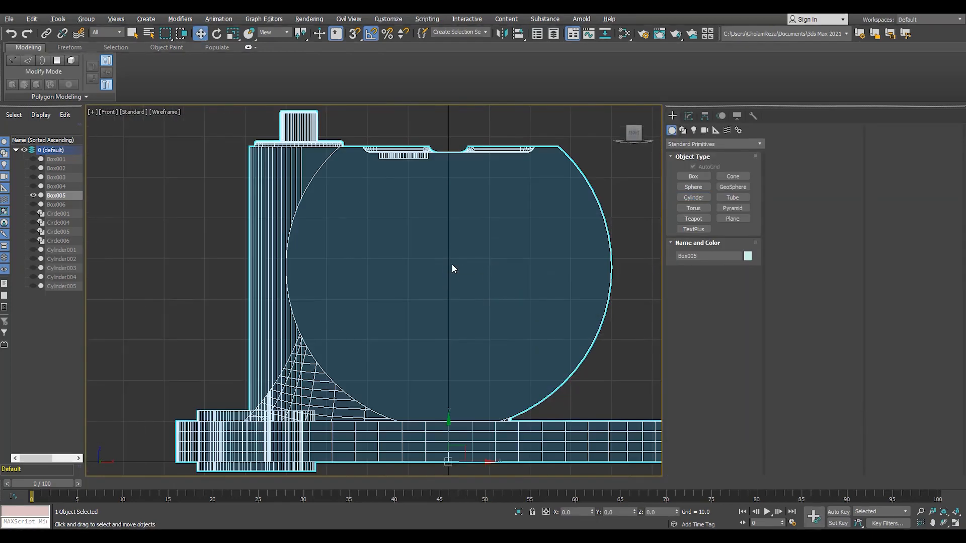
# Unhide Cylinder003, the body's large round operand, and clone it in place.
pyautogui.click(33, 250)
pyautogui.click(34, 250)
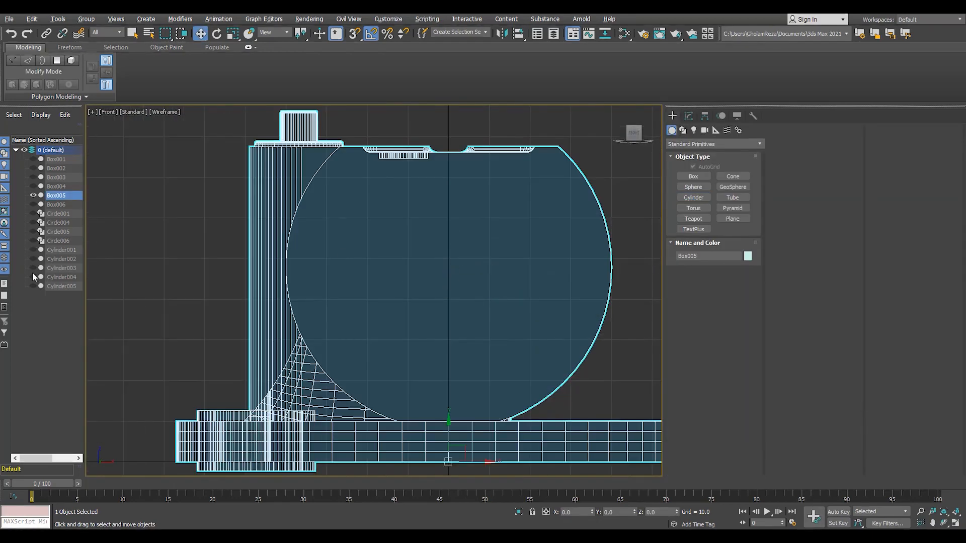
pyautogui.click(498, 112)
pyautogui.hotkey('ctrl', 'v')
pyautogui.press('Return')
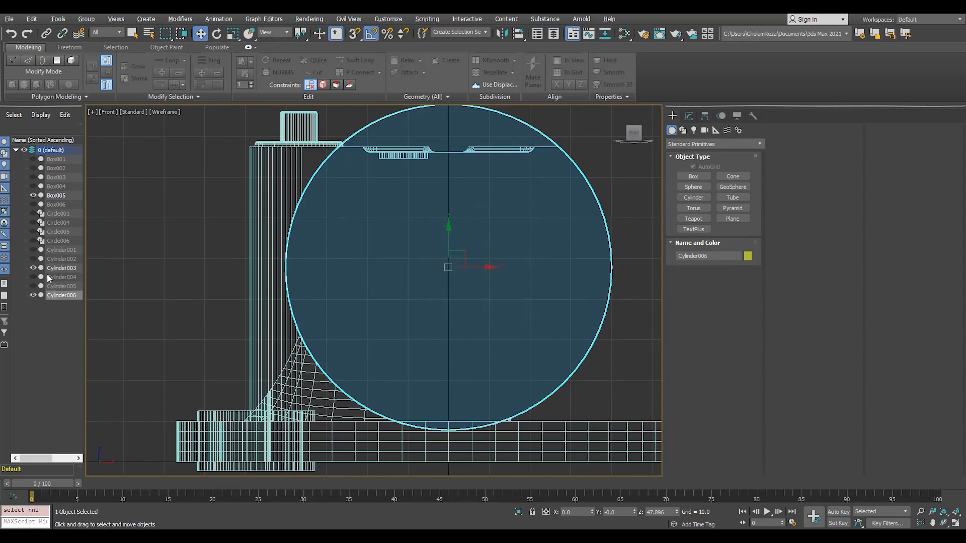
# Remove the cloned cylinder's Edit Poly modifier and set its radius to 24 and height to about 76.
pyautogui.click(689, 116)
pyautogui.scroll(-2, 484, 306)
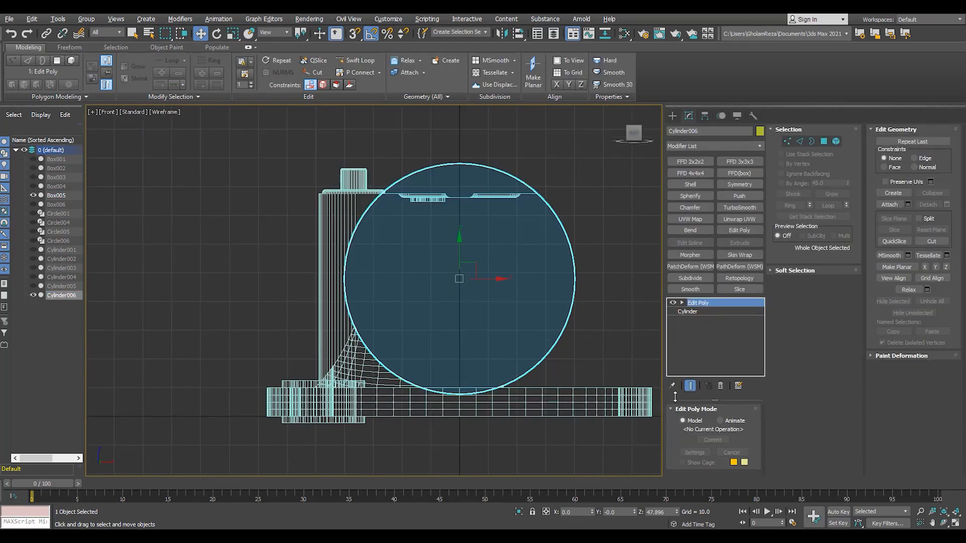
pyautogui.click(721, 386)
pyautogui.scroll(2, 484, 262)
pyautogui.moveTo(749, 423)
pyautogui.mouseDown()
pyautogui.moveTo(749, 440)
pyautogui.moveTo(750, 427)
pyautogui.mouseUp()
pyautogui.press('p')
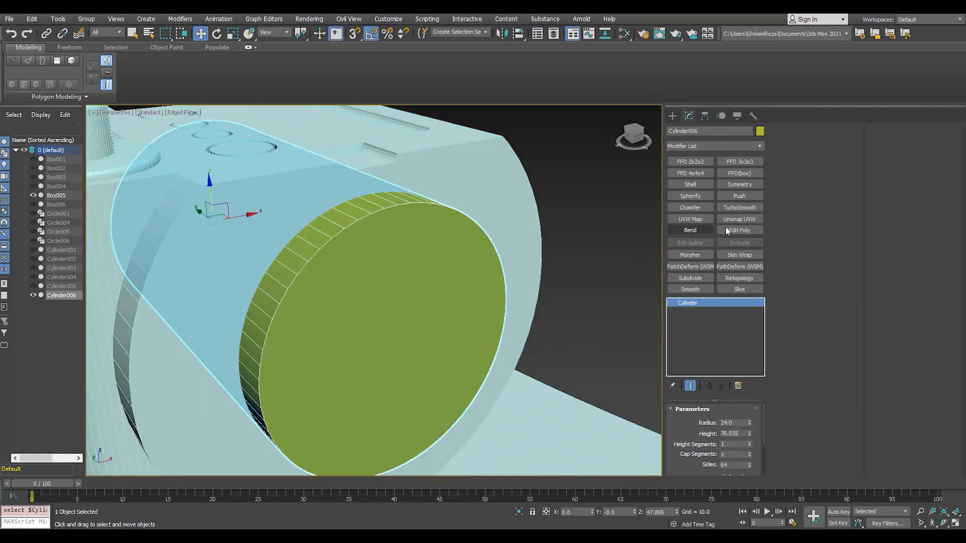
pyautogui.click(739, 230)
pyautogui.press('4')
pyautogui.hotkey('ctrl', 'a')
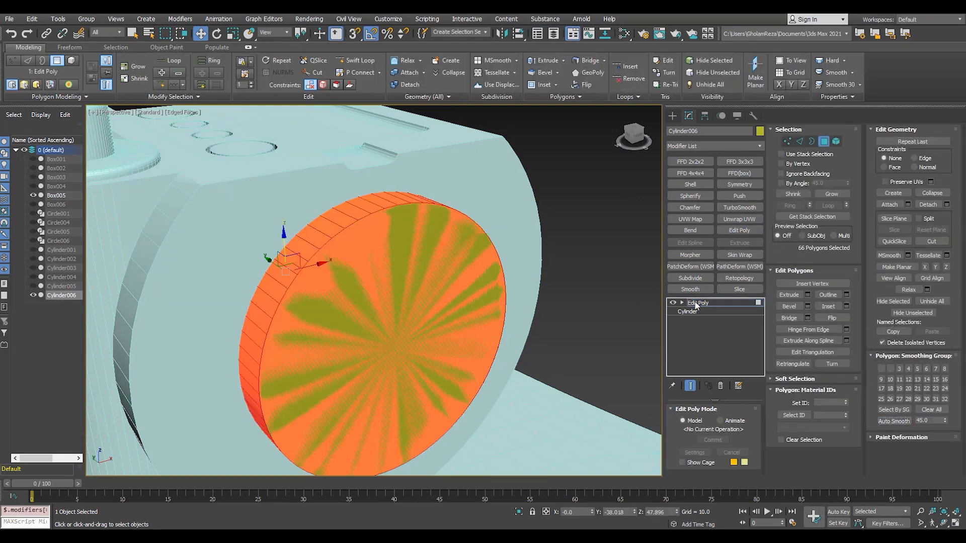
pyautogui.click(696, 303)
pyautogui.click(722, 387)
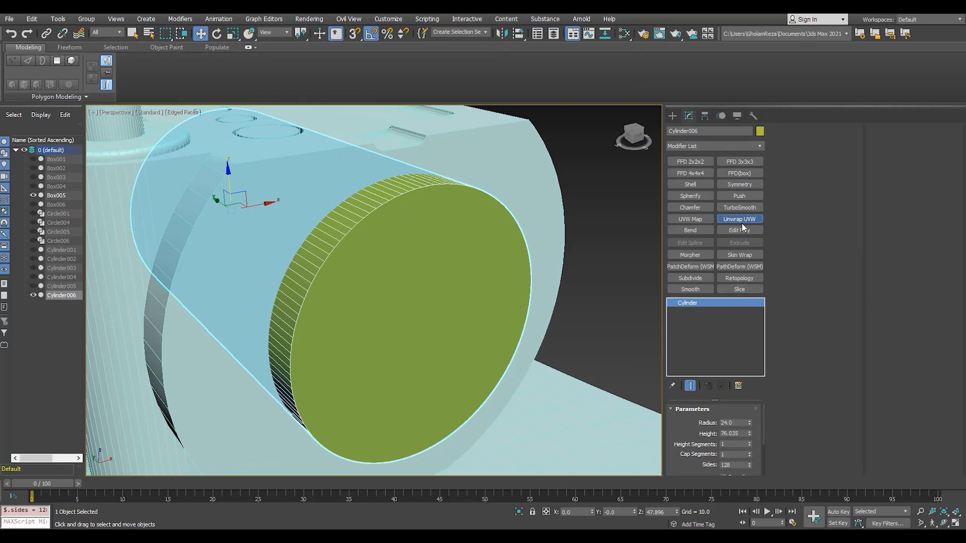
# Give the cutting cylinder 128 sides, add an Edit Poly modifier and auto-smooth all its polygons.
pyautogui.click(739, 230)
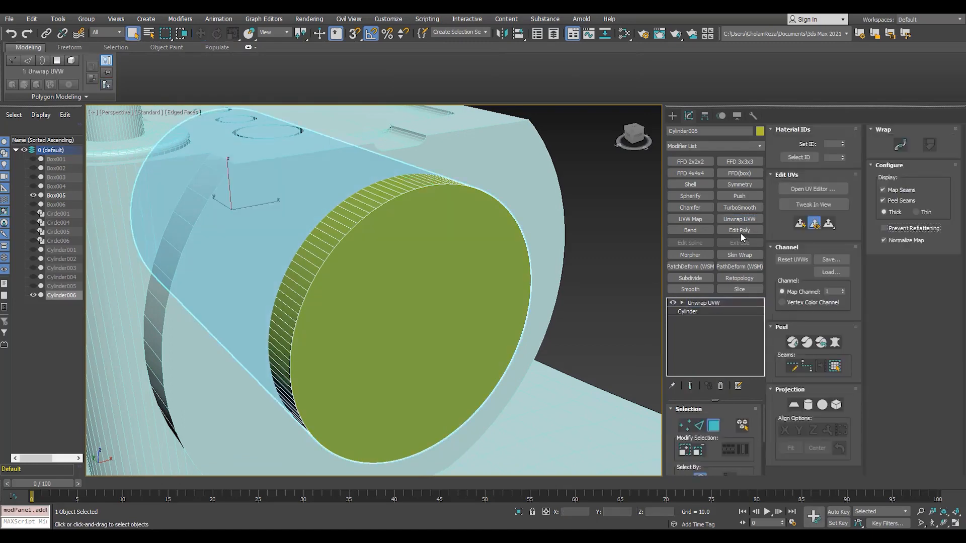
pyautogui.press('4')
pyautogui.hotkey('ctrl', 'a')
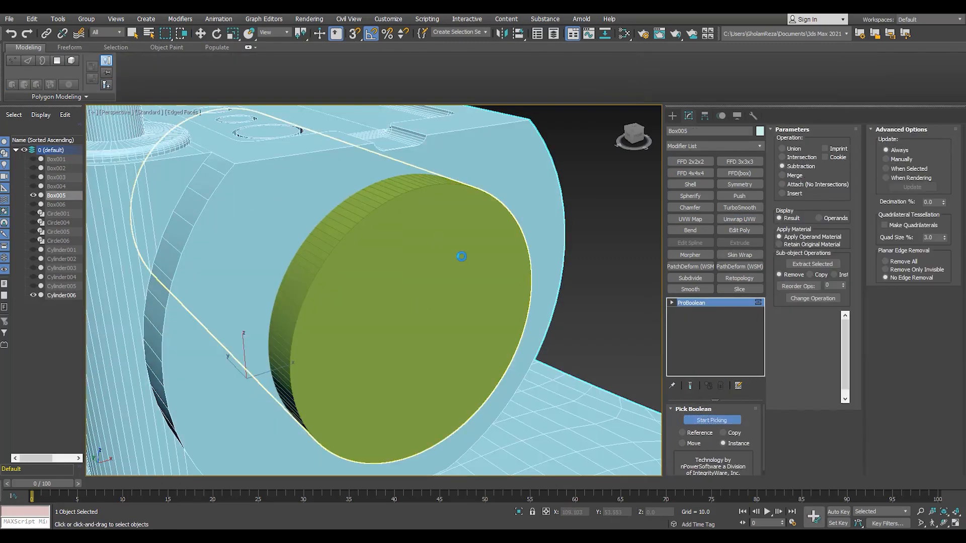
# Subtract the 24-radius cylinder from the main body with ProBoolean and hide the cutter.
pyautogui.click(437, 254)
pyautogui.click(34, 296)
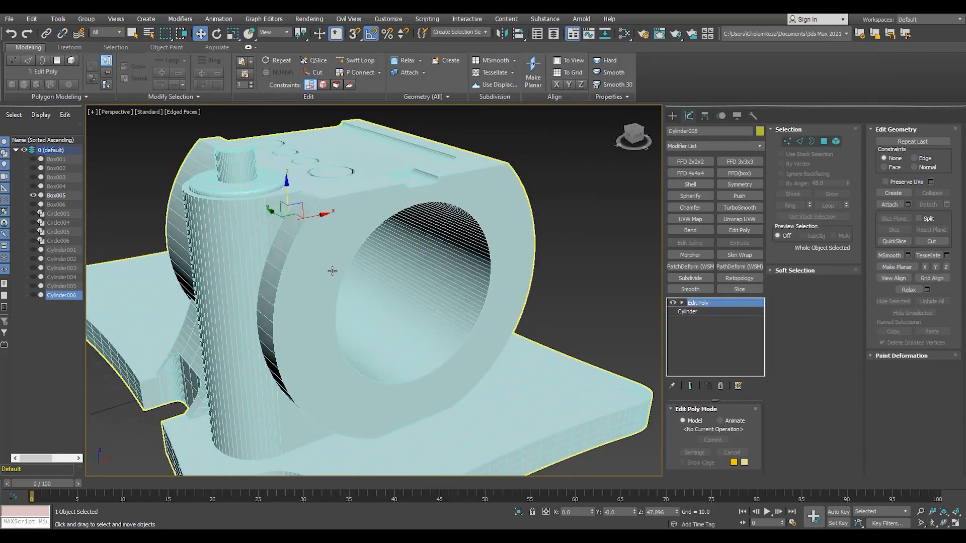
pyautogui.moveTo(327, 259)
pyautogui.keyDown('alt'); pyautogui.mouseDown(button='middle')
pyautogui.moveTo(436, 254)
pyautogui.moveTo(317, 267)
pyautogui.mouseUp(button='middle'); pyautogui.keyUp('alt')
pyautogui.scroll(-5, 317, 267)
pyautogui.press('F4')
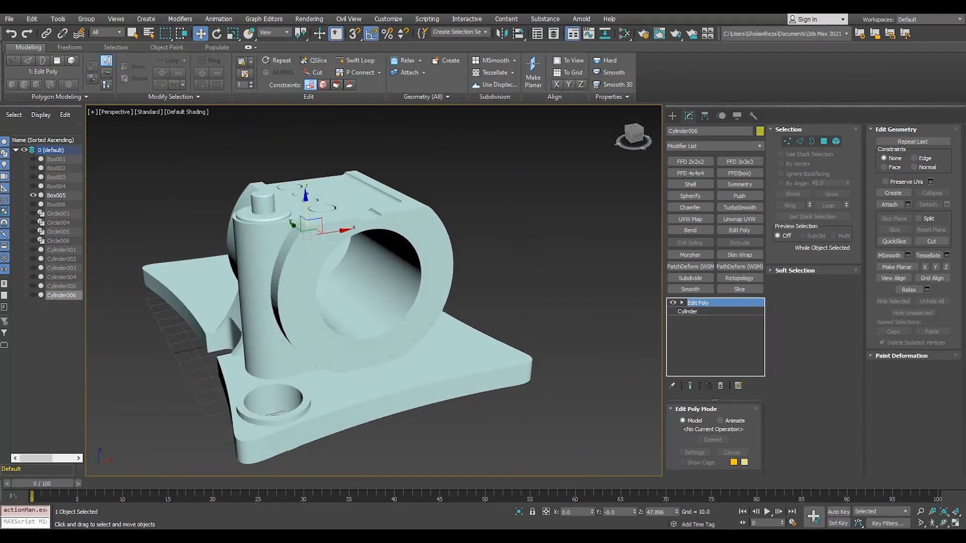
# Unhide and isolate the bore's cutting cylinder, clone it in place and delete the clone's Edit Poly modifier.
pyautogui.click(33, 295)
pyautogui.press('f')
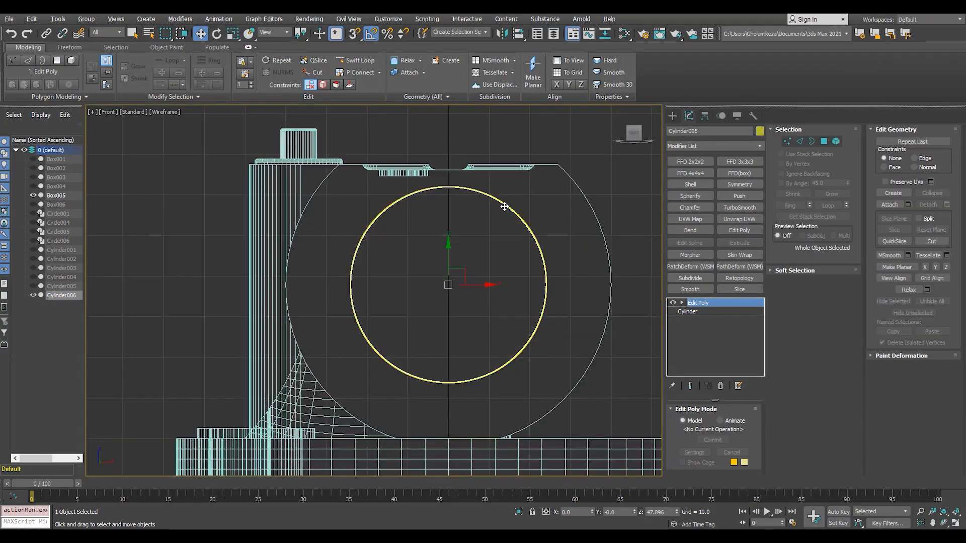
pyautogui.hotkey('alt', 'q')
pyautogui.scroll(-3, 505, 206)
pyautogui.hotkey('ctrl', 'v')
pyautogui.press('Return')
pyautogui.click(721, 386)
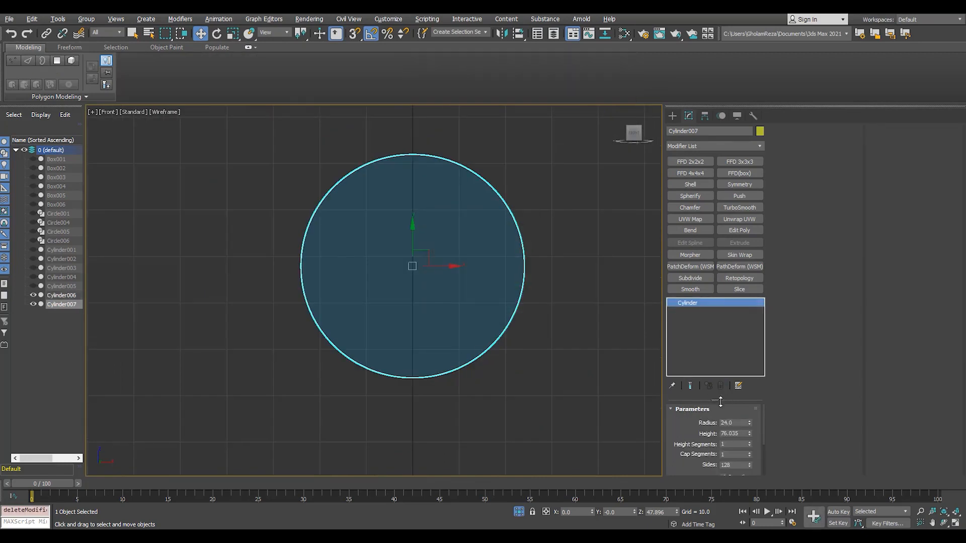
# Set the cloned cylinder's radius to 7.92 and its sides to 64, keeping it a parametric cylinder.
pyautogui.hotkey('alt', 'q')
pyautogui.scroll(3, 491, 285)
pyautogui.rightClick(491, 285)
pyautogui.click(604, 405)
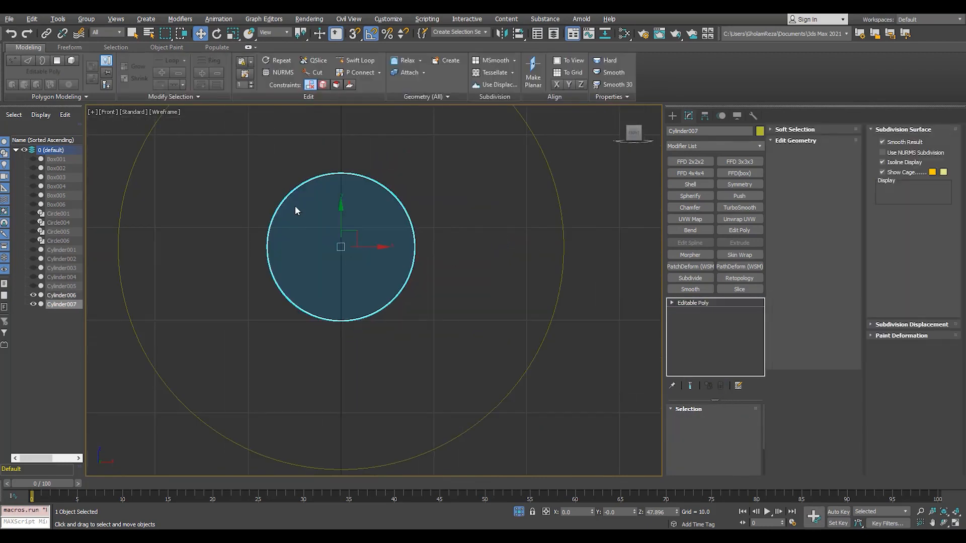
pyautogui.scroll(2, 312, 242)
pyautogui.hotkey('ctrl', 'z')
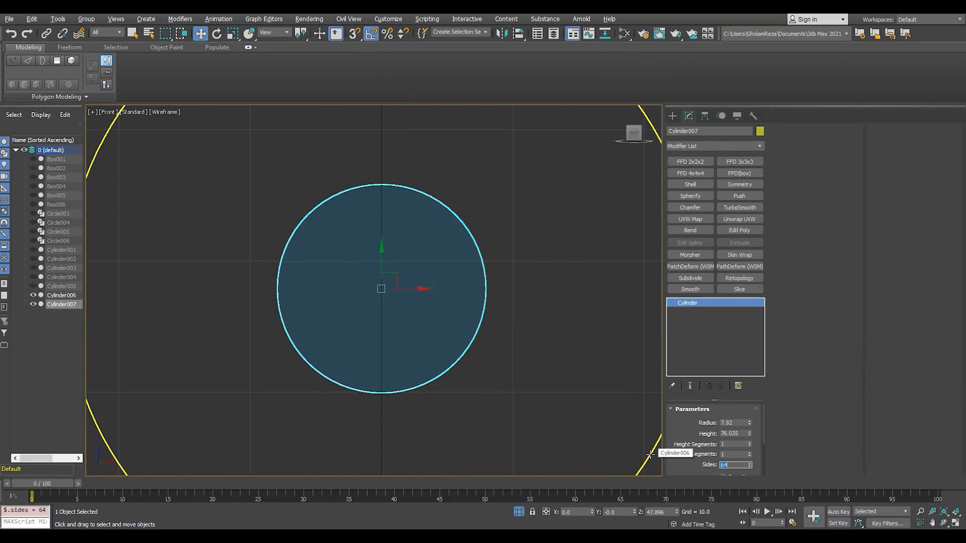
# Convert the 7.92-radius cylinder to an Editable Poly and split its end caps along the vertical centre line.
pyautogui.hotkey('alt', 'q')
pyautogui.hotkey('ctrl', 'y')
pyautogui.scroll(4, 381, 176)
pyautogui.scroll(-3, 377, 167)
pyautogui.press('1')
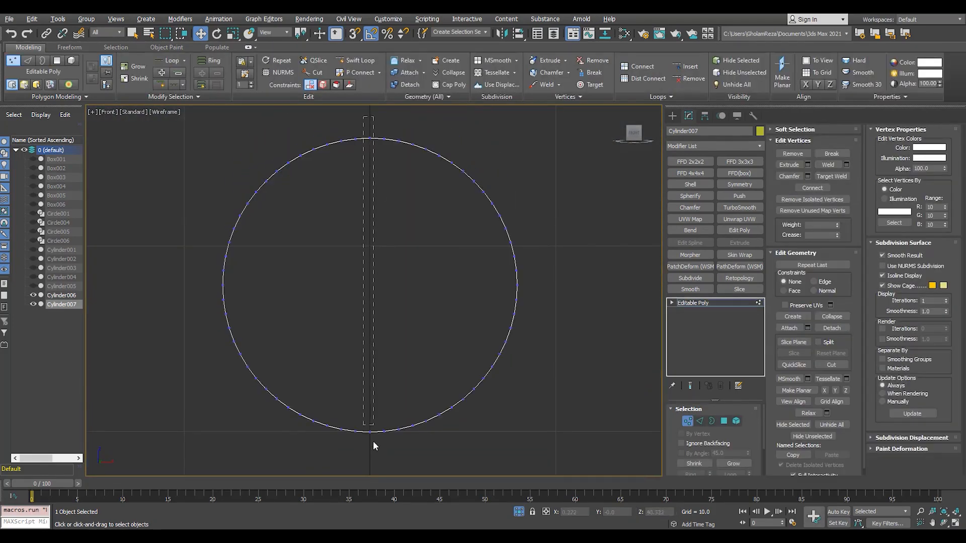
# Select the polygons of the cylinder's right half and move them outward along X to form a slot-shaped body.
pyautogui.press('4')
pyautogui.hotkey('alt', 'q')
pyautogui.moveTo(483, 248); pyautogui.dragTo(372, 463)
pyautogui.keyDown('alt'); pyautogui.moveTo(302, 444); pyautogui.dragTo(370, 249); pyautogui.keyUp('alt')
pyautogui.scroll(3, 382, 299)
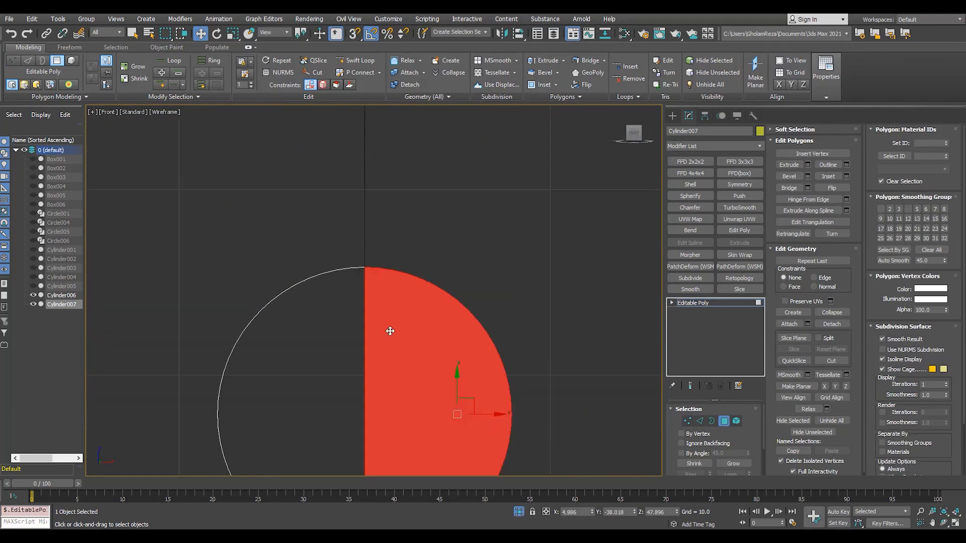
pyautogui.hotkey('ctrl', 'shift', 'b')
pyautogui.rightClick(382, 325)
pyautogui.rightClick(382, 311)
pyautogui.click(380, 340)
pyautogui.scroll(-2, 438, 388)
pyautogui.moveTo(438, 387); pyautogui.dragTo(395, 327, button='middle')
pyautogui.moveTo(439, 343); pyautogui.dragTo(519, 346)
pyautogui.scroll(-4, 379, 320)
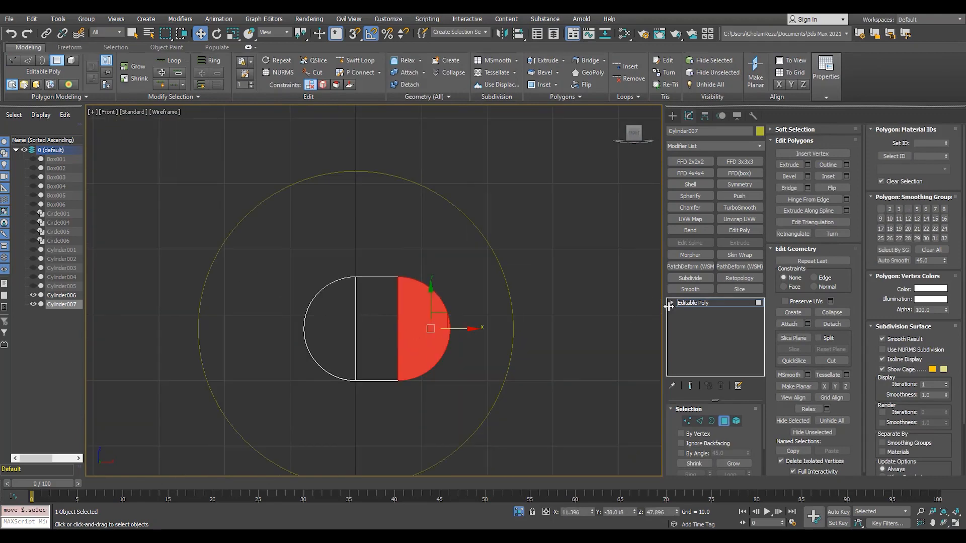
# Uniformly scale the whole slot-shaped body down to a small notch size.
pyautogui.click(691, 303)
pyautogui.scroll(2, 365, 344)
pyautogui.press('r')
pyautogui.moveTo(354, 321); pyautogui.dragTo(377, 438)
pyautogui.scroll(4, 334, 327)
# Delete the vertices of the slot shape's left half and cap the open border, leaving a D-shaped piece.
pyautogui.press('1')
pyautogui.scroll(4, 436, 267)
pyautogui.scroll(-2, 431, 194)
pyautogui.keyDown('alt'); pyautogui.moveTo(431, 172); pyautogui.dragTo(349, 454); pyautogui.keyUp('alt')
pyautogui.press('Delete')
pyautogui.press('3')
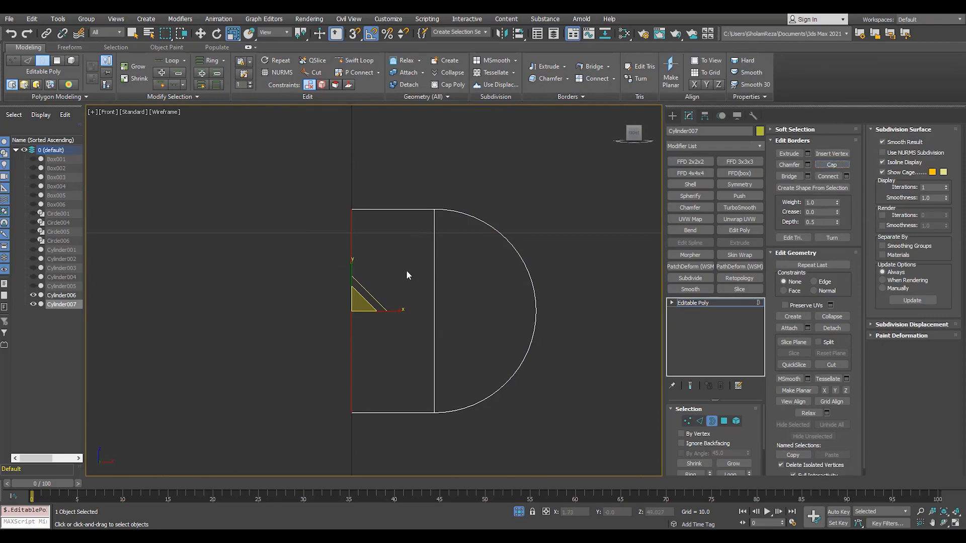
pyautogui.click(694, 302)
# Move the D-shaped piece along X onto the rim of the large cylinder, then along Y so it protrudes from its front end.
pyautogui.press('w')
pyautogui.scroll(-4, 331, 318)
pyautogui.moveTo(331, 318); pyautogui.dragTo(621, 322)
pyautogui.scroll(-4, 582, 322)
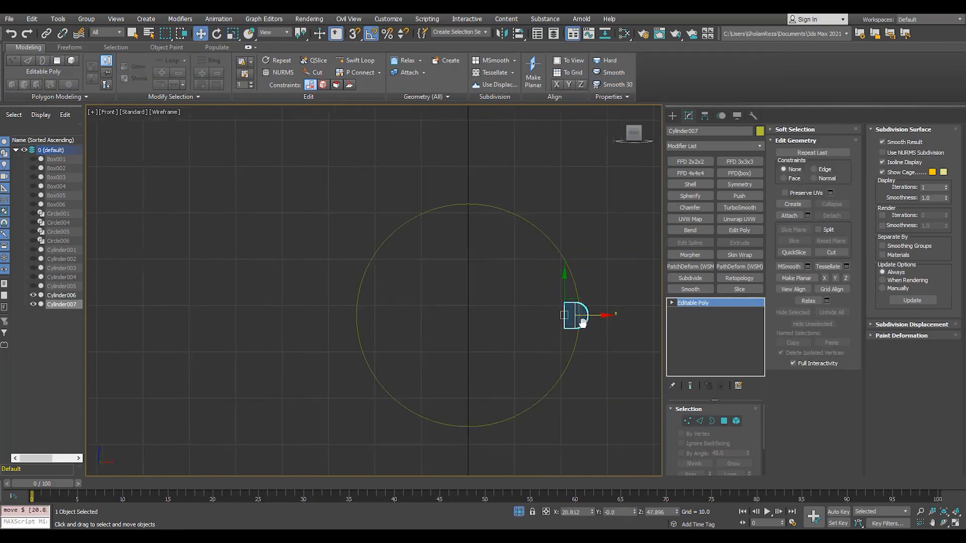
pyautogui.press('F3')
pyautogui.press('p')
pyautogui.keyDown('alt'); pyautogui.moveTo(578, 342); pyautogui.dragTo(418, 306, button='middle'); pyautogui.keyUp('alt')
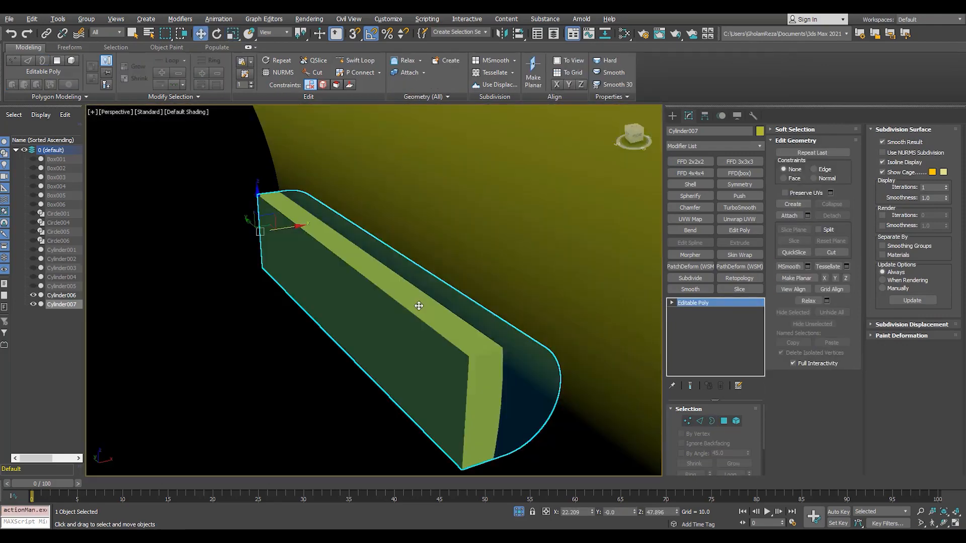
pyautogui.scroll(-6, 418, 306)
pyautogui.press('F4')
pyautogui.moveTo(469, 276); pyautogui.dragTo(307, 316)
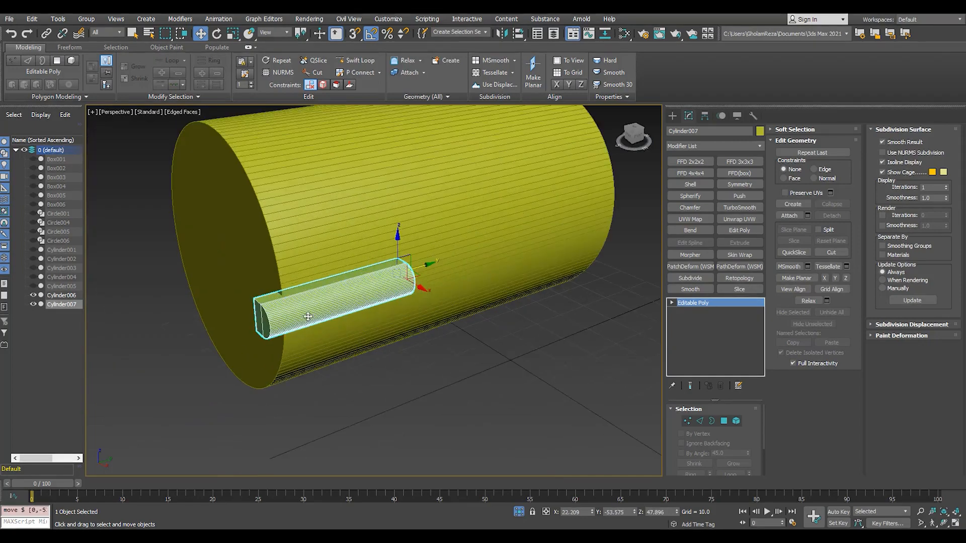
# Shorten the D-shaped piece to a short block at the large cylinder's front end by moving its end vertices along Y.
pyautogui.press('1')
pyautogui.press('F3')
pyautogui.moveTo(196, 279); pyautogui.dragTo(323, 393)
pyautogui.press('F3')
pyautogui.moveTo(289, 310)
pyautogui.mouseDown()
pyautogui.moveTo(396, 290)
pyautogui.moveTo(333, 298)
pyautogui.mouseUp()
pyautogui.click(695, 303)
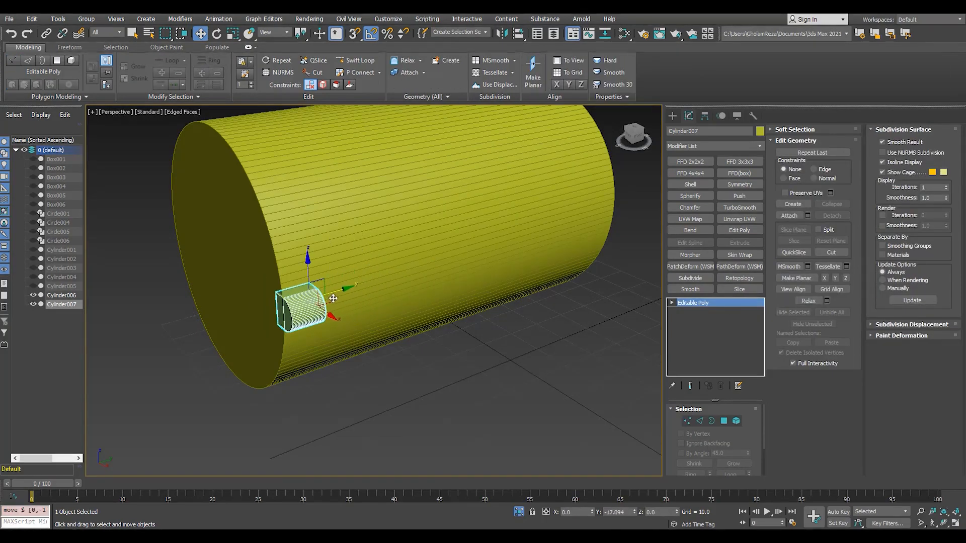
# Move the D-shaped piece's pivot to the centre axis of the large cylinder.
pyautogui.press('f')
pyautogui.click(705, 116)
pyautogui.click(713, 186)
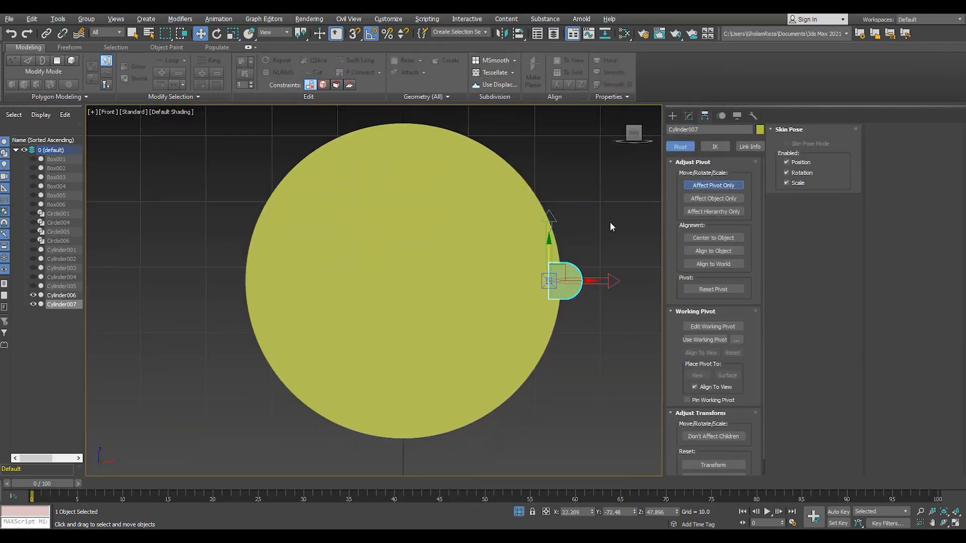
pyautogui.click(729, 186)
pyautogui.press('F3')
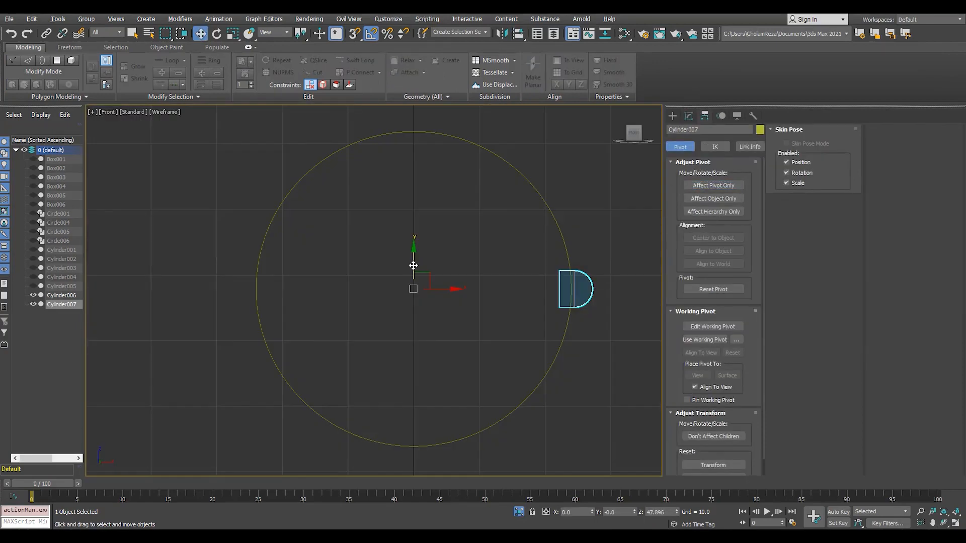
# Rotate-clone the D-shaped piece in 45-degree increments, creating seven instances around the cylinder's axis.
pyautogui.moveTo(449, 273)
pyautogui.mouseDown()
pyautogui.moveTo(454, 292)
pyautogui.moveTo(440, 331)
pyautogui.mouseUp()
pyautogui.click(523, 314)
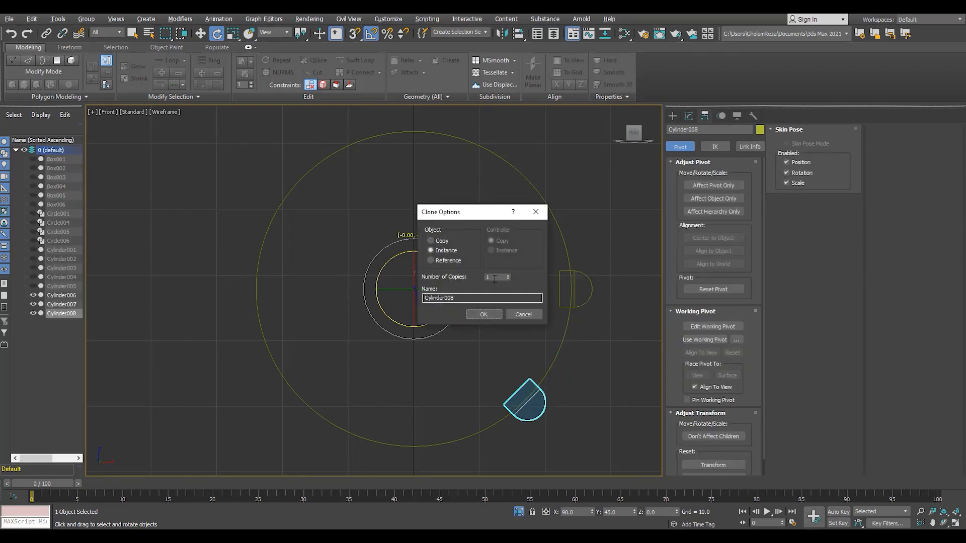
pyautogui.click(483, 315)
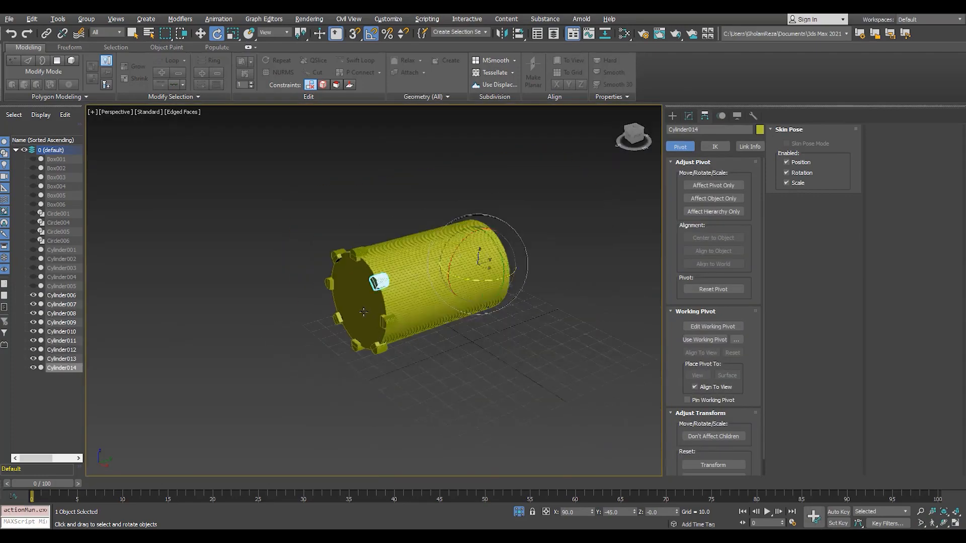
# Hide the large bore cylinder, end the isolation and show the main body again.
pyautogui.click(387, 277)
pyautogui.click(33, 295)
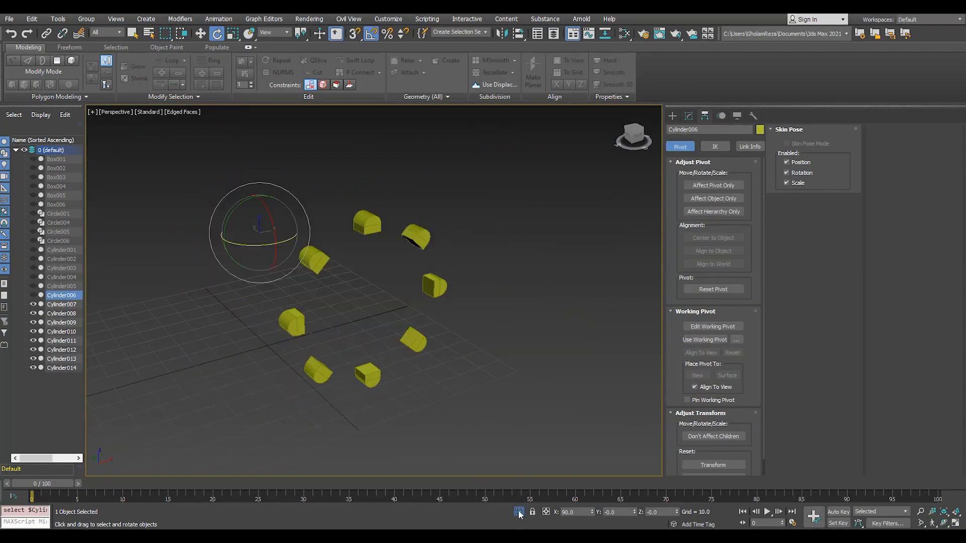
pyautogui.click(33, 195)
# Select all eight D-shaped pieces and move them along Y towards the front rim of the main body's bore.
pyautogui.click(435, 283)
pyautogui.scroll(5, 434, 283)
pyautogui.keyDown('alt'); pyautogui.moveTo(443, 306); pyautogui.dragTo(477, 258, button='middle'); pyautogui.keyUp('alt')
pyautogui.moveTo(463, 384); pyautogui.dragTo(466, 366)
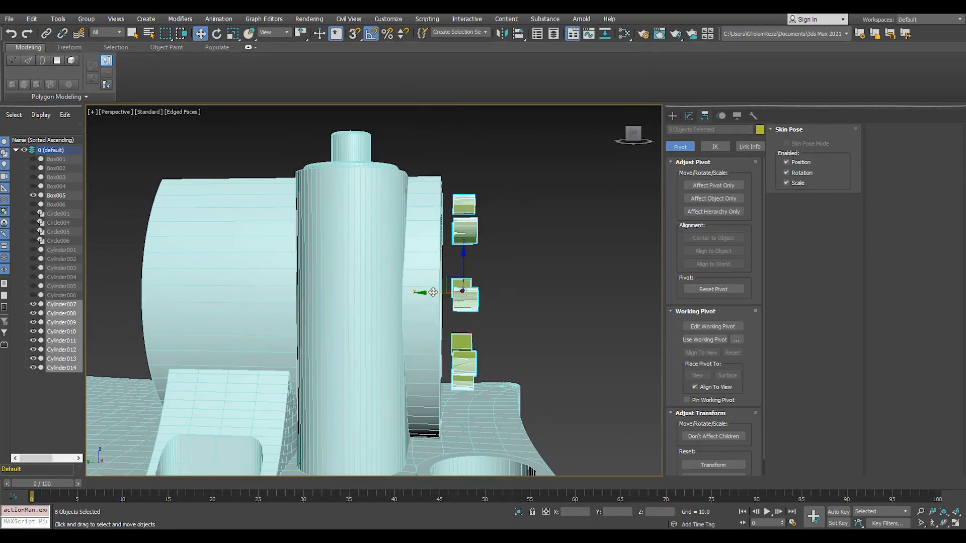
# Subtract the eight D-shaped pieces from the main body with ProBoolean to notch the bore's rim, and hide them.
pyautogui.keyDown('alt'); pyautogui.moveTo(433, 292); pyautogui.dragTo(498, 286, button='middle'); pyautogui.keyUp('alt')
pyautogui.scroll(6, 507, 292)
pyautogui.scroll(-6, 453, 354)
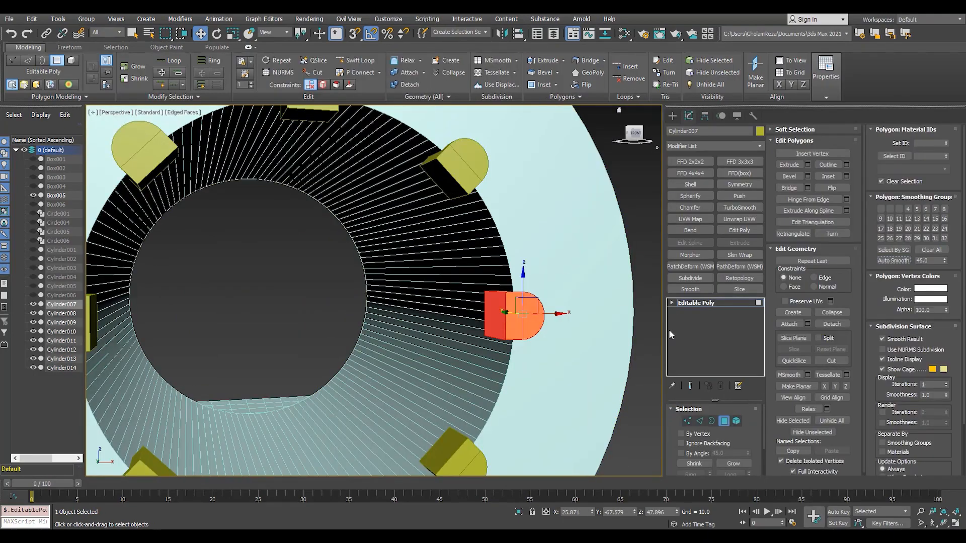
pyautogui.click(470, 316)
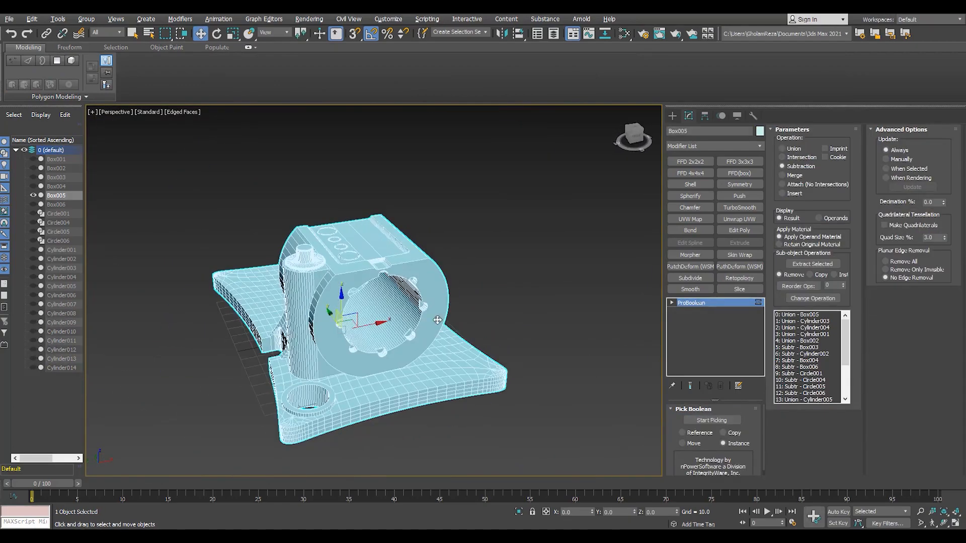
pyautogui.keyDown('alt'); pyautogui.moveTo(438, 320); pyautogui.dragTo(359, 312, button='middle'); pyautogui.keyUp('alt')
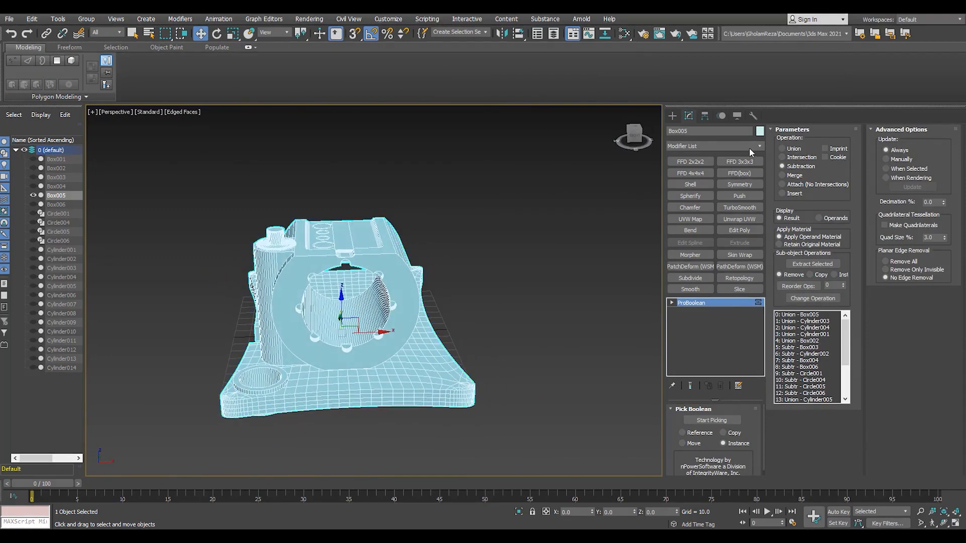
# Clone the main body in place, apply Turn to Poly to the clone and collapse it to an Editable Poly.
pyautogui.hotkey('ctrl', 'v')
pyautogui.press('Return')
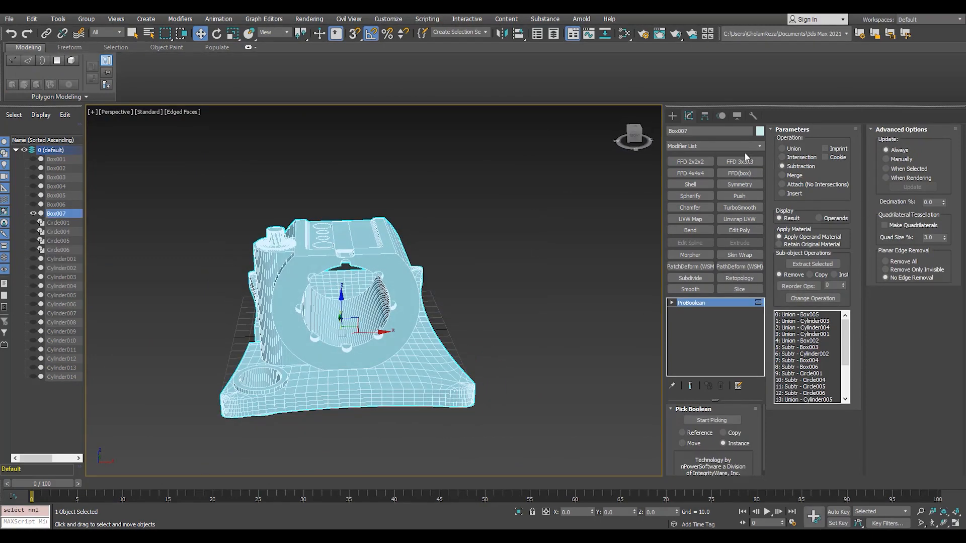
pyautogui.click(747, 147)
pyautogui.click(699, 369)
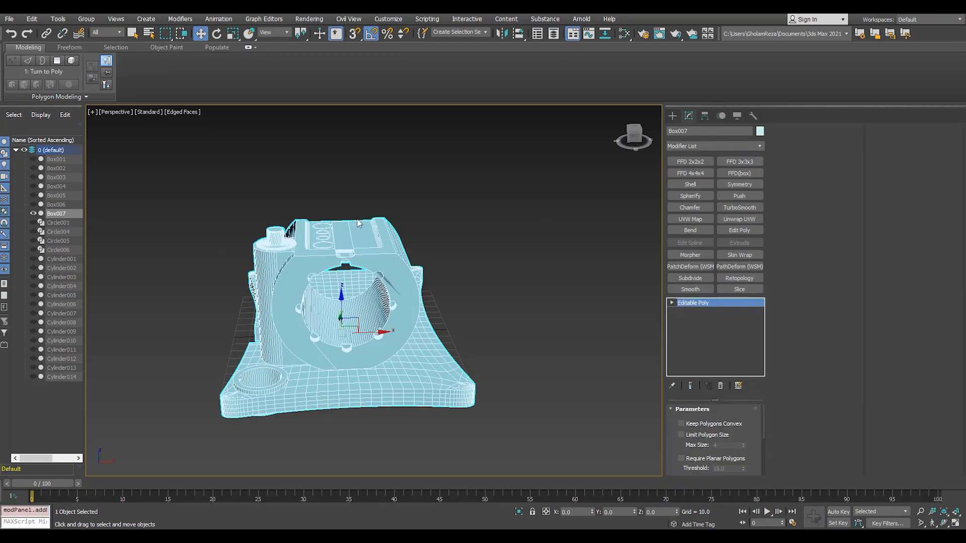
pyautogui.keyDown('alt'); pyautogui.moveTo(358, 223); pyautogui.dragTo(264, 230, button='middle'); pyautogui.keyUp('alt')
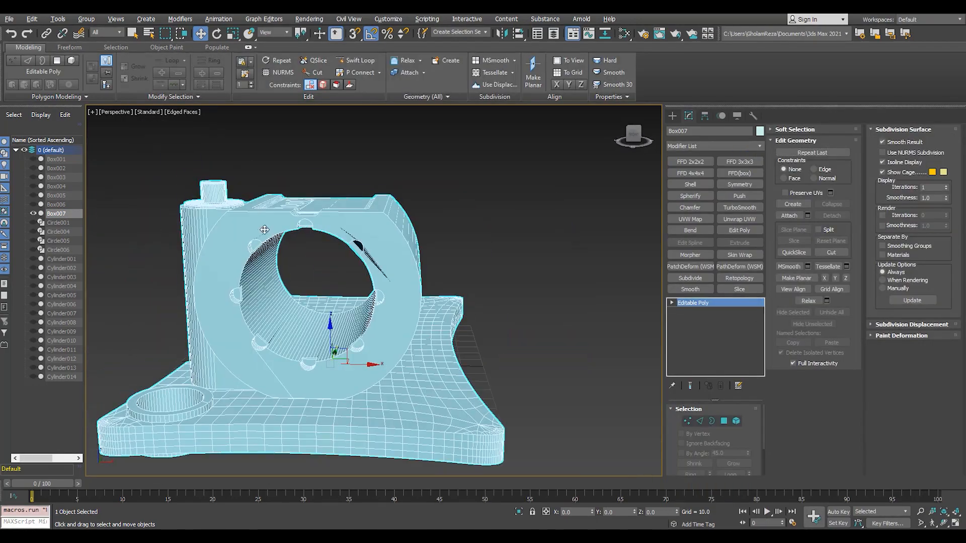
# Add a Slice modifier to the cloned body, rotate its plane lengthwise through the bore and set it to Remove Top.
pyautogui.click(743, 294)
pyautogui.press('1')
pyautogui.moveTo(352, 327); pyautogui.dragTo(400, 302, button='middle')
pyautogui.press('e')
pyautogui.moveTo(375, 307); pyautogui.dragTo(429, 337)
pyautogui.click(712, 460)
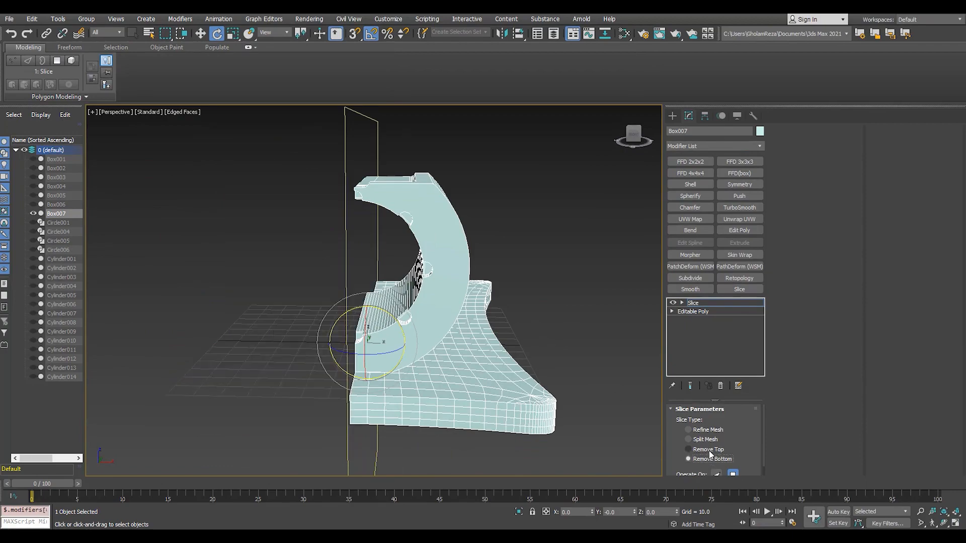
pyautogui.click(688, 450)
pyautogui.keyDown('alt'); pyautogui.moveTo(373, 322); pyautogui.dragTo(395, 327, button='middle'); pyautogui.keyUp('alt')
pyautogui.keyDown('alt'); pyautogui.moveTo(430, 323); pyautogui.dragTo(397, 326, button='middle'); pyautogui.keyUp('alt')
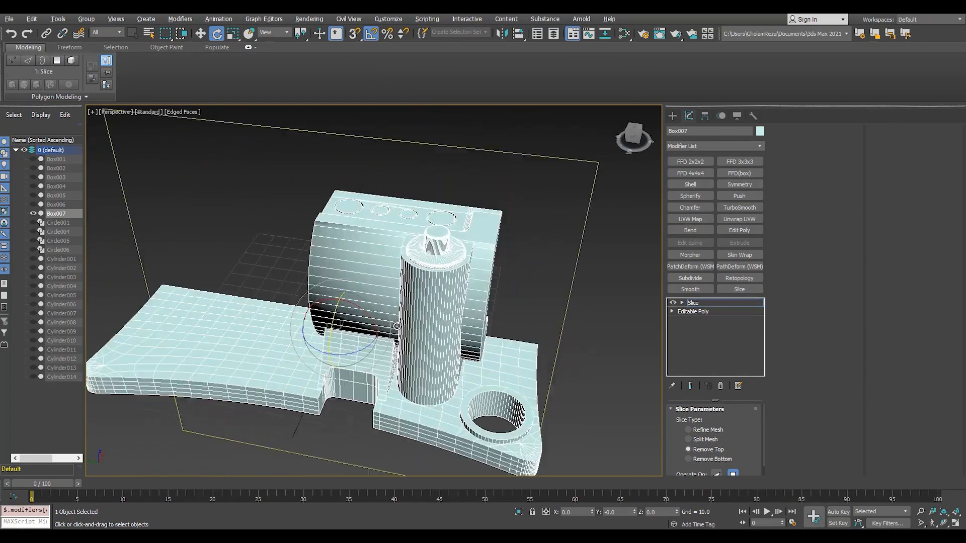
# Add a second Slice modifier, rotate its plane across the body and set it to Remove Bottom.
pyautogui.click(740, 290)
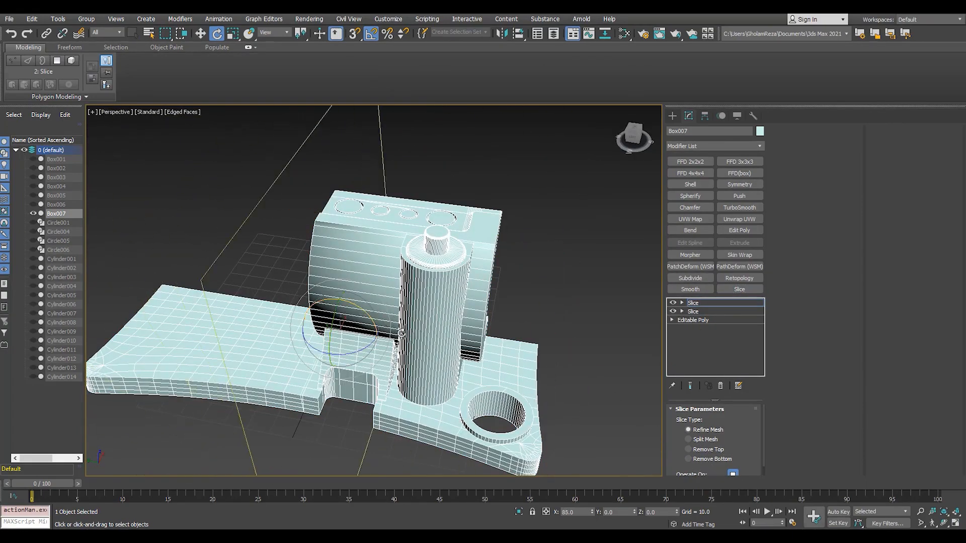
pyautogui.click(713, 449)
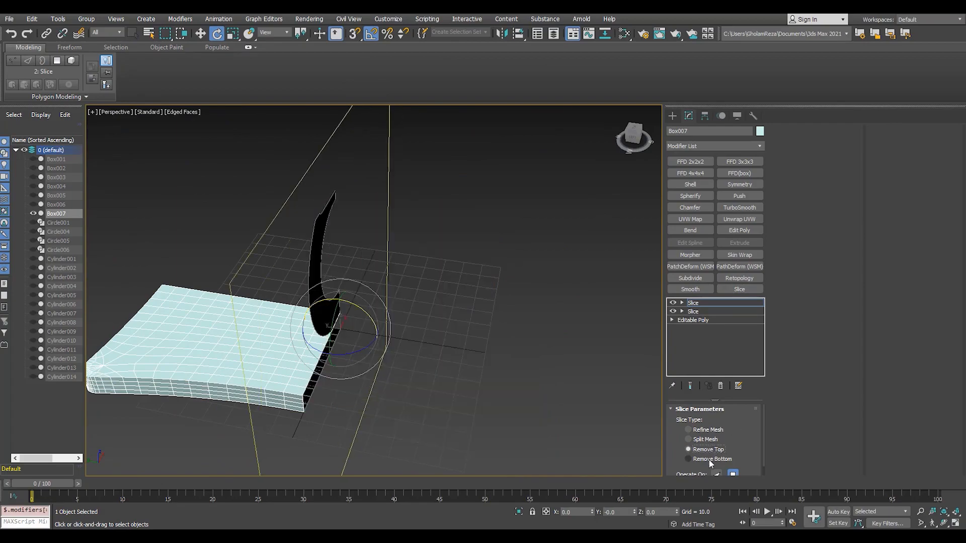
pyautogui.click(712, 459)
pyautogui.keyDown('alt'); pyautogui.moveTo(302, 301); pyautogui.dragTo(566, 289, button='middle'); pyautogui.keyUp('alt')
pyautogui.scroll(3, 370, 245)
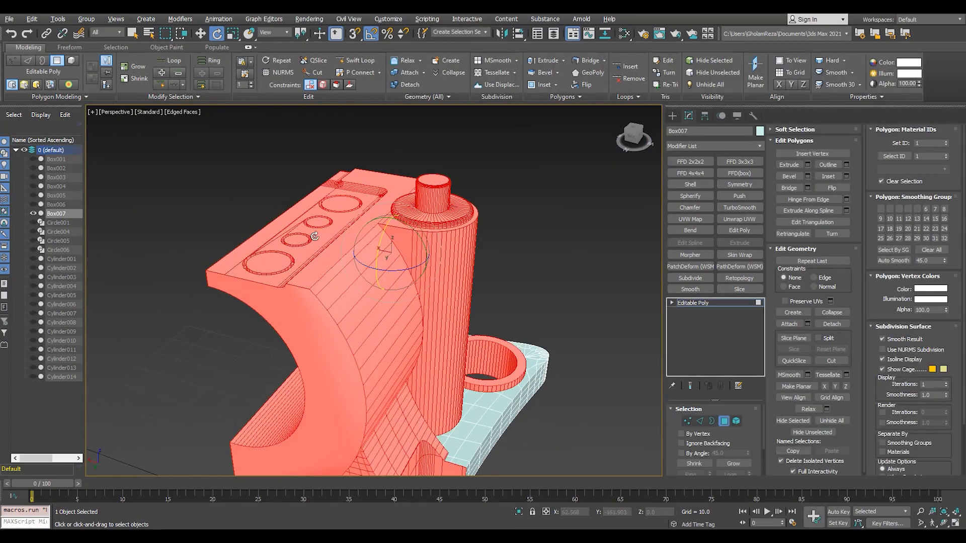
# Delete the polygons closing the sliced body's cut faces and enable polygon selection by angle at 45.
pyautogui.click(307, 320)
pyautogui.press('Delete')
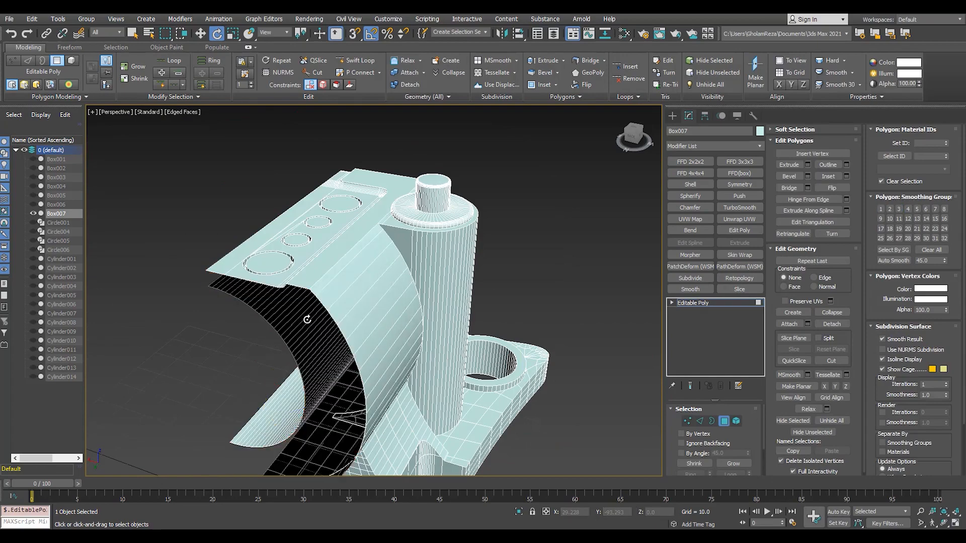
pyautogui.click(703, 451)
pyautogui.click(405, 333)
pyautogui.keyDown('alt'); pyautogui.moveTo(405, 334); pyautogui.dragTo(646, 349, button='middle'); pyautogui.keyUp('alt')
pyautogui.click(594, 347)
pyautogui.moveTo(519, 372)
pyautogui.keyDown('alt'); pyautogui.mouseDown(button='middle')
pyautogui.moveTo(491, 381)
pyautogui.moveTo(489, 407)
pyautogui.mouseUp(button='middle'); pyautogui.keyUp('alt')
# Examine the bore notches and open cut edges of the sliced body in shaded and edged-faces display.
pyautogui.press('F4')
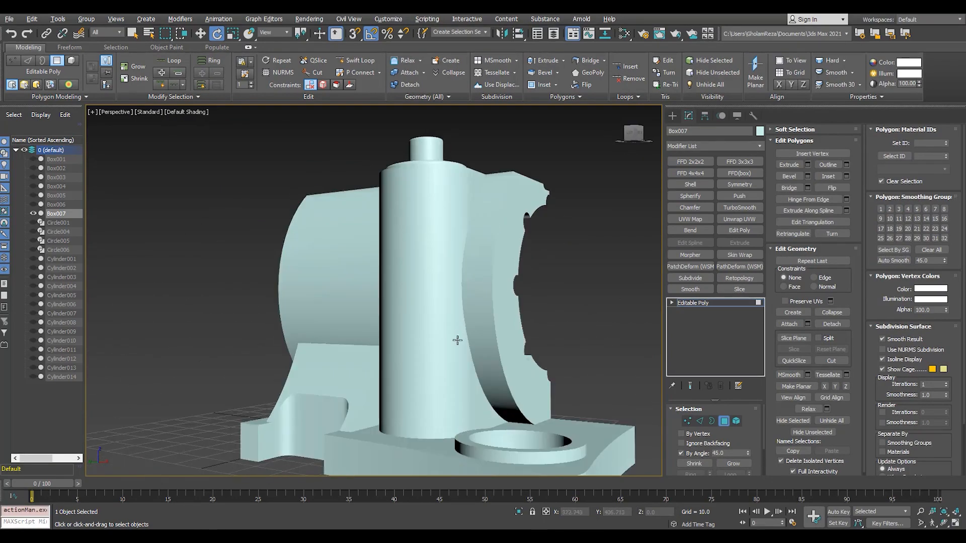
pyautogui.moveTo(457, 341)
pyautogui.keyDown('alt'); pyautogui.mouseDown(button='middle')
pyautogui.moveTo(432, 382)
pyautogui.moveTo(415, 335)
pyautogui.moveTo(355, 359)
pyautogui.mouseUp(button='middle'); pyautogui.keyUp('alt')
pyautogui.scroll(4, 391, 323)
pyautogui.press('F4')
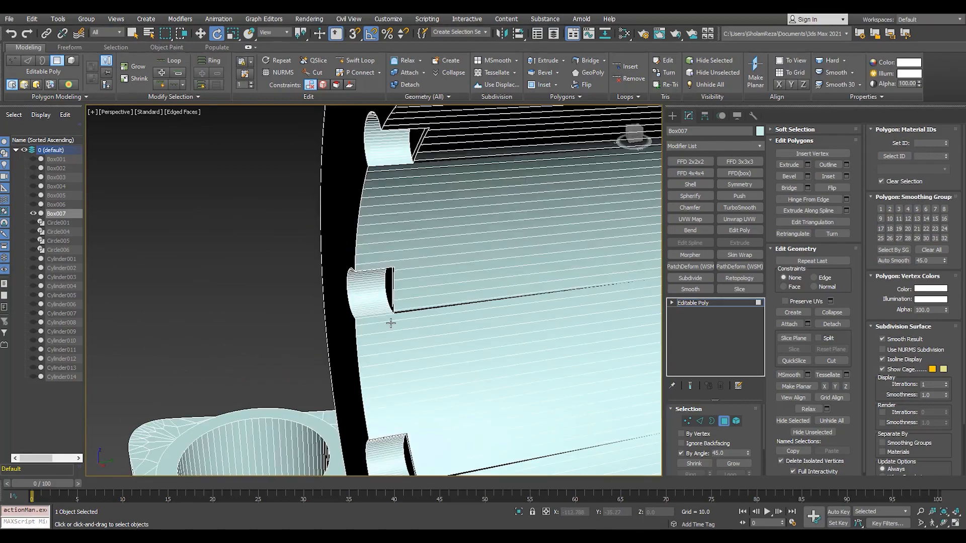
pyautogui.keyDown('alt'); pyautogui.moveTo(390, 323); pyautogui.dragTo(425, 339, button='middle'); pyautogui.keyUp('alt')
pyautogui.click(425, 339)
pyautogui.keyDown('alt'); pyautogui.moveTo(489, 296); pyautogui.dragTo(585, 320, button='middle'); pyautogui.keyUp('alt')
pyautogui.scroll(-4, 544, 287)
pyautogui.click(626, 305)
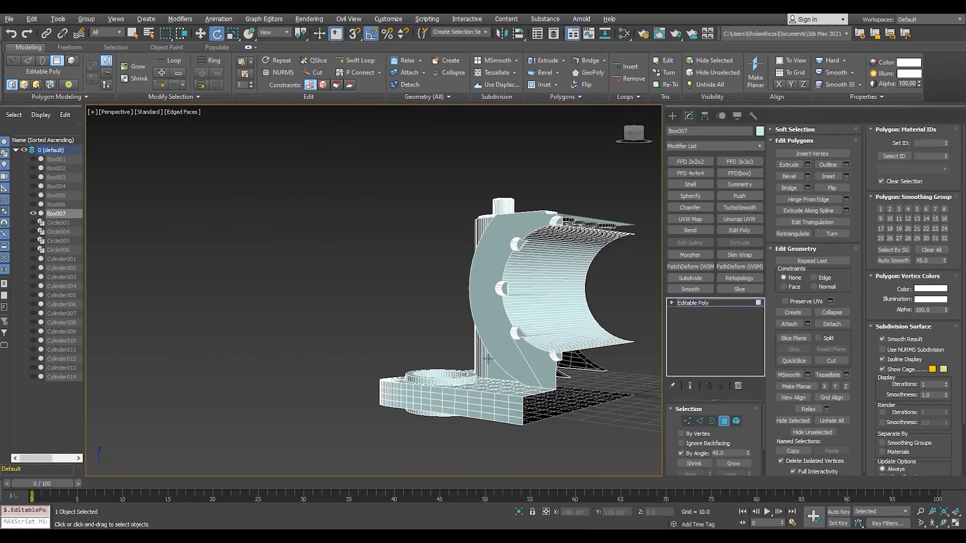
pyautogui.press('F4')
pyautogui.scroll(5, 526, 331)
pyautogui.moveTo(526, 331)
pyautogui.keyDown('alt'); pyautogui.mouseDown(button='middle')
pyautogui.moveTo(538, 358)
pyautogui.moveTo(509, 322)
pyautogui.moveTo(485, 317)
pyautogui.moveTo(479, 370)
pyautogui.mouseUp(button='middle'); pyautogui.keyUp('alt')
pyautogui.scroll(-4, 480, 322)
pyautogui.press('F4')
# Finish polygon editing and put the sliced body on a separate layer named Mesh.
pyautogui.click(701, 303)
pyautogui.moveTo(443, 297)
pyautogui.keyDown('alt'); pyautogui.mouseDown(button='middle')
pyautogui.moveTo(462, 301)
pyautogui.moveTo(424, 337)
pyautogui.mouseUp(button='middle'); pyautogui.keyUp('alt')
pyautogui.press('F4')
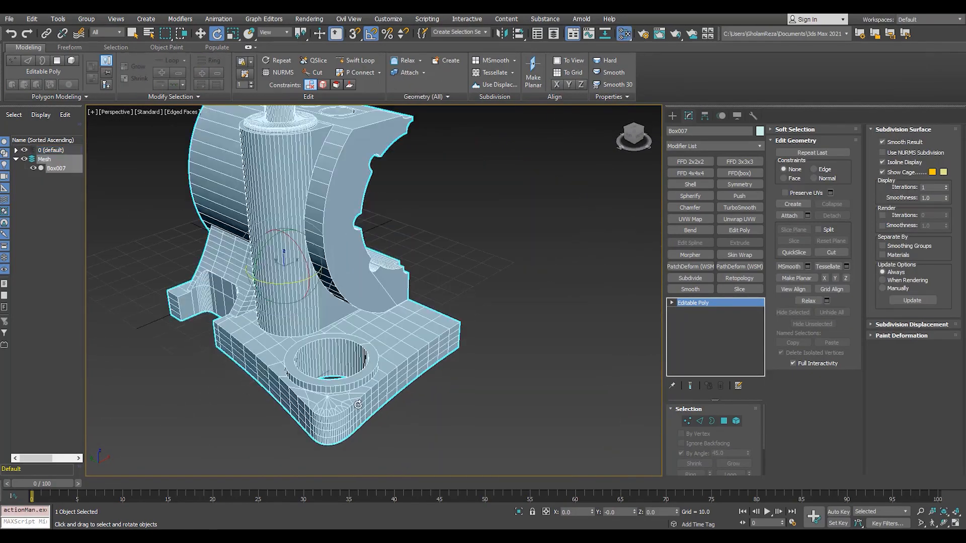
# Add a Variable Curvature Subdivide modifier to the sliced body and compute a ReForm Retopology with a face count of 15000.
pyautogui.press('F4')
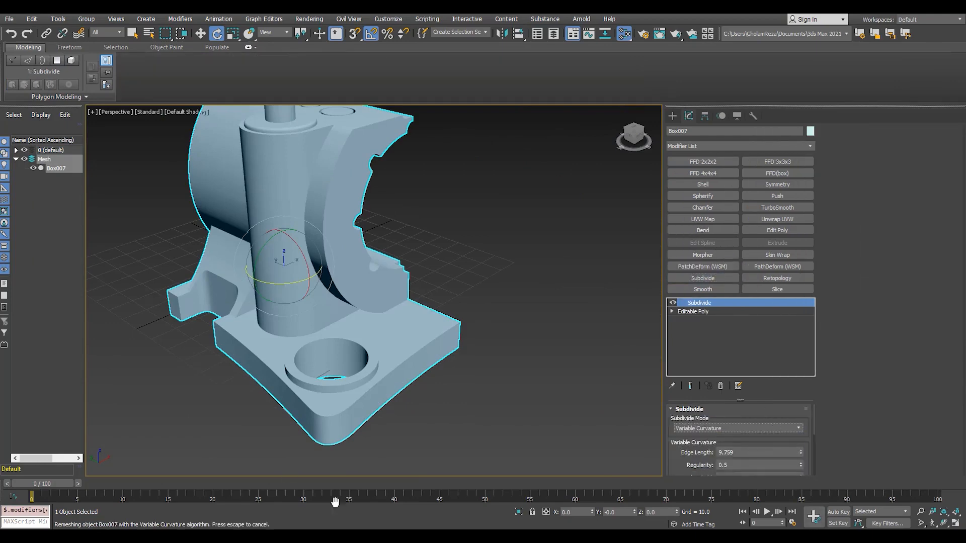
pyautogui.keyDown('alt'); pyautogui.moveTo(316, 255); pyautogui.dragTo(382, 248, button='middle'); pyautogui.keyUp('alt')
pyautogui.press('F4')
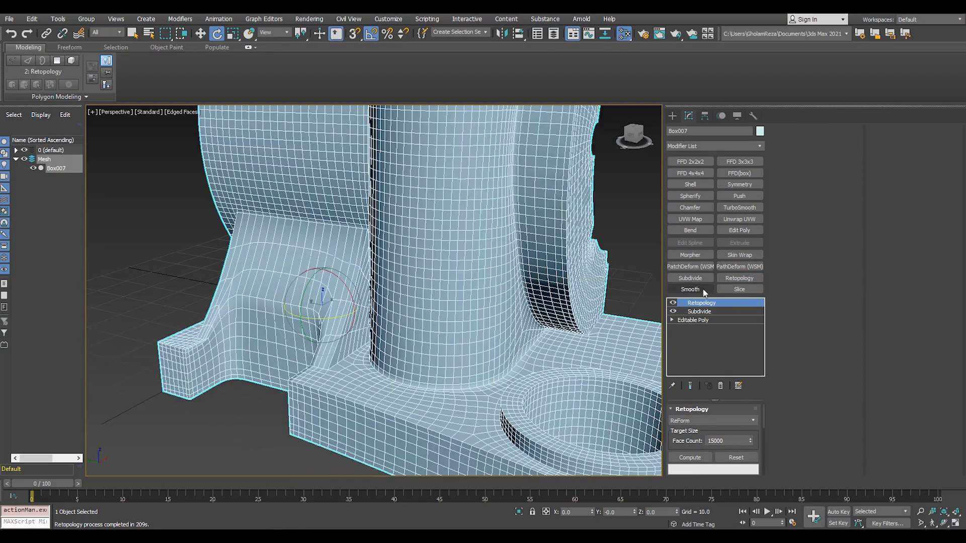
# Add a Smooth modifier above the Retopology and turn on Auto Smooth with a threshold of 30.
pyautogui.click(690, 289)
pyautogui.click(681, 422)
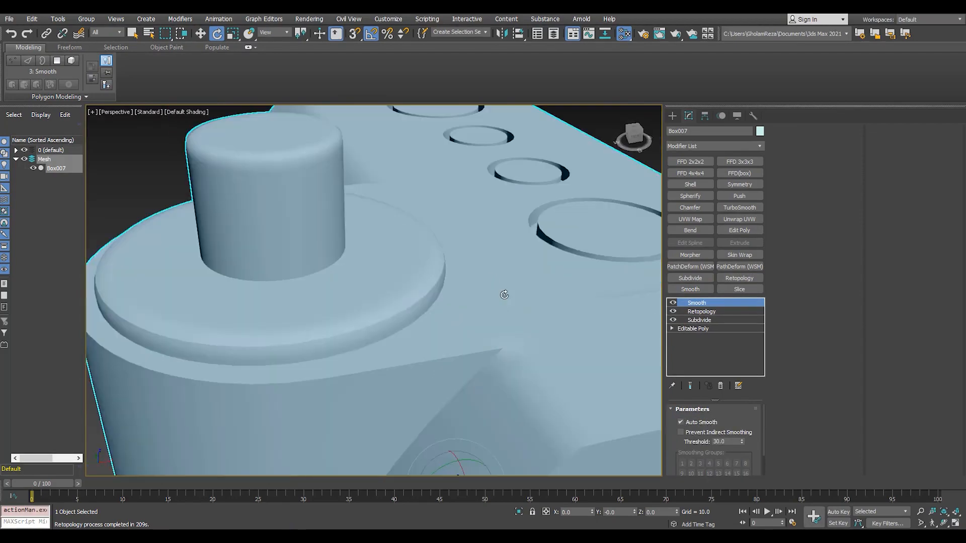
pyautogui.keyDown('alt'); pyautogui.moveTo(504, 295); pyautogui.dragTo(409, 297, button='middle'); pyautogui.keyUp('alt')
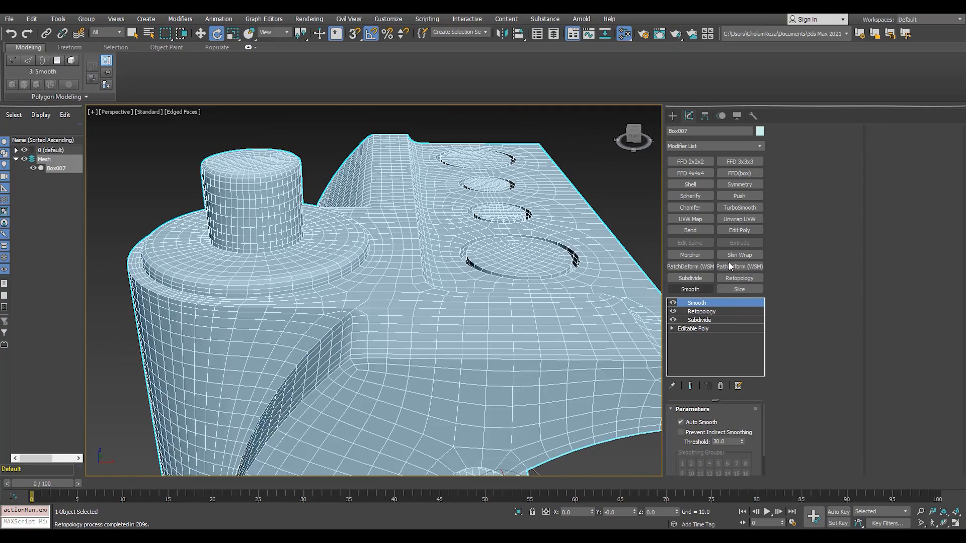
# Add an Edit Poly modifier above the Smooth and select the body's flat polygons by an angle of 5.
pyautogui.press('4')
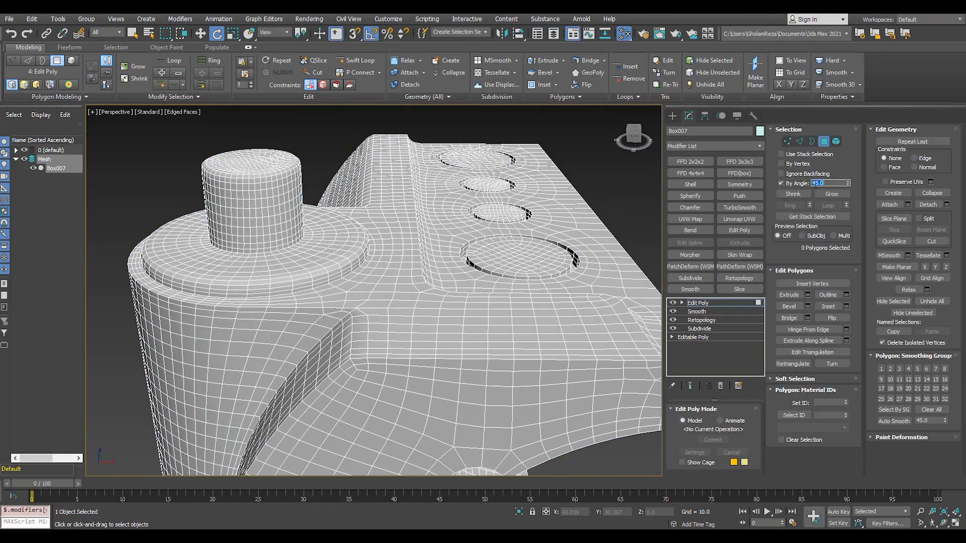
pyautogui.click(391, 297)
pyautogui.keyDown('alt'); pyautogui.moveTo(392, 297); pyautogui.dragTo(421, 318, button='middle'); pyautogui.keyUp('alt')
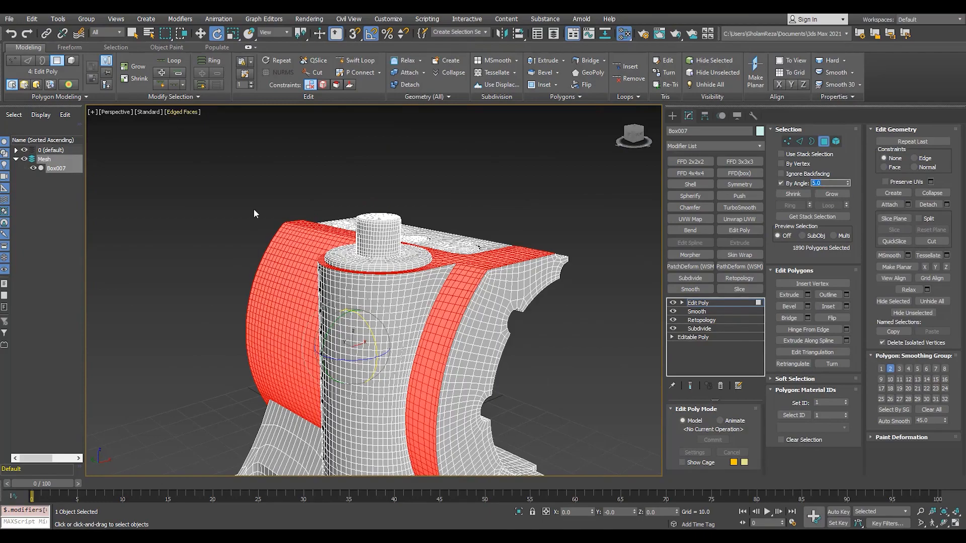
pyautogui.click(490, 259)
pyautogui.scroll(3, 489, 259)
pyautogui.scroll(4, 443, 289)
# Connect two vertices beside the pointed corner where the post's recess meets the top surface.
pyautogui.press('w')
pyautogui.keyDown('alt'); pyautogui.moveTo(489, 259); pyautogui.dragTo(309, 280, button='middle'); pyautogui.keyUp('alt')
pyautogui.scroll(-4, 408, 284)
pyautogui.scroll(6, 372, 317)
pyautogui.scroll(-6, 319, 312)
pyautogui.scroll(4, 352, 263)
pyautogui.scroll(5, 310, 279)
pyautogui.press('1')
pyautogui.moveTo(309, 280); pyautogui.dragTo(329, 233)
pyautogui.hotkey('ctrl', 'shift', 'e')
pyautogui.scroll(-3, 334, 262)
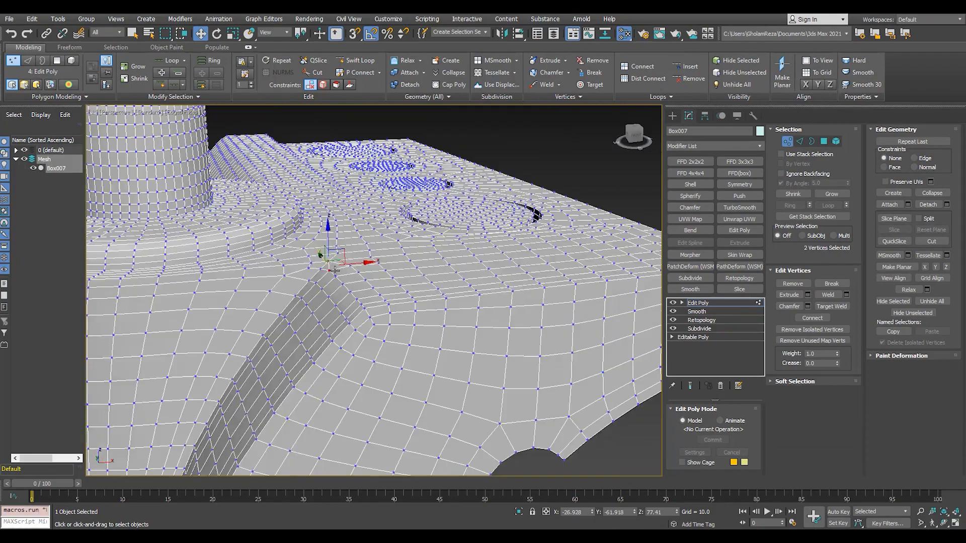
# Select the flat top polygons by an angle of 5 and Auto Smooth them with a threshold of 45.
pyautogui.press('4')
pyautogui.scroll(-3, 336, 282)
pyautogui.scroll(5, 355, 277)
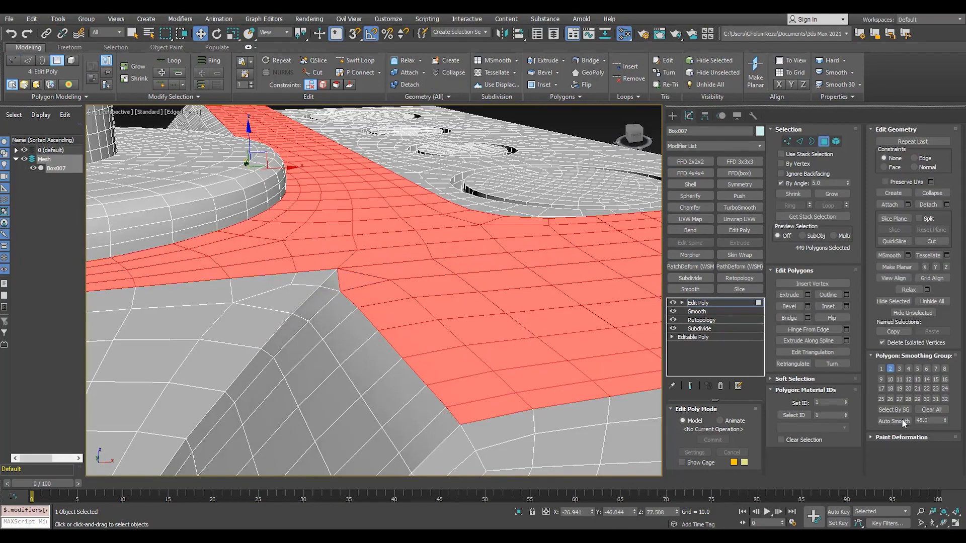
pyautogui.click(904, 424)
pyautogui.scroll(-8, 416, 296)
pyautogui.click(506, 191)
# Compute a second Retopology modifier above the Edit Poly and add a TurboSmooth with 1 iteration on top.
pyautogui.press('F4')
pyautogui.scroll(-3, 420, 292)
pyautogui.keyDown('alt'); pyautogui.moveTo(443, 290); pyautogui.dragTo(433, 258, button='middle'); pyautogui.keyUp('alt')
pyautogui.press('F4')
pyautogui.click(739, 278)
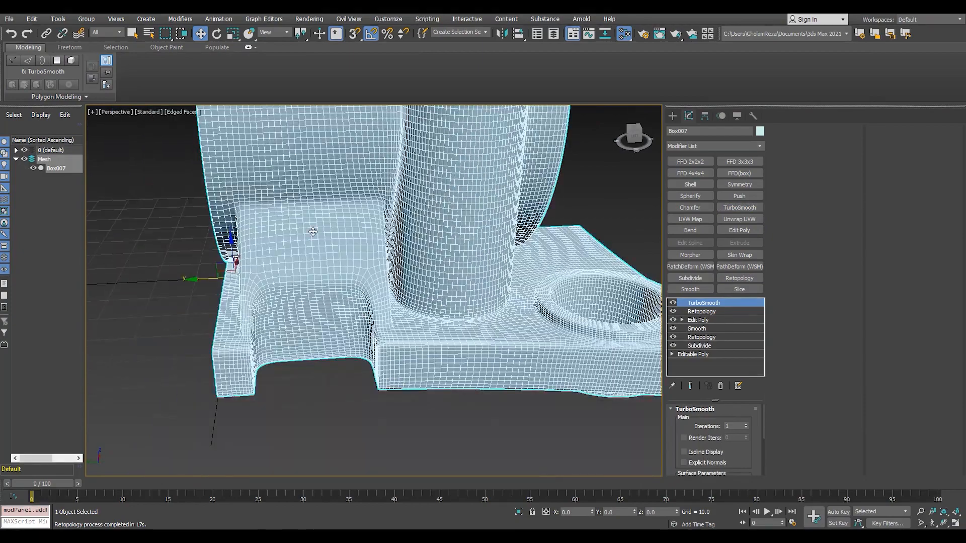
pyautogui.press('F4')
pyautogui.moveTo(313, 232)
pyautogui.keyDown('alt'); pyautogui.mouseDown(button='middle')
pyautogui.moveTo(371, 283)
pyautogui.moveTo(371, 263)
pyautogui.moveTo(341, 292)
pyautogui.moveTo(494, 394)
pyautogui.moveTo(494, 352)
pyautogui.moveTo(494, 371)
pyautogui.moveTo(356, 271)
pyautogui.moveTo(425, 273)
pyautogui.moveTo(407, 321)
pyautogui.moveTo(352, 287)
pyautogui.moveTo(307, 284)
pyautogui.moveTo(345, 317)
pyautogui.mouseUp(button='middle'); pyautogui.keyUp('alt')
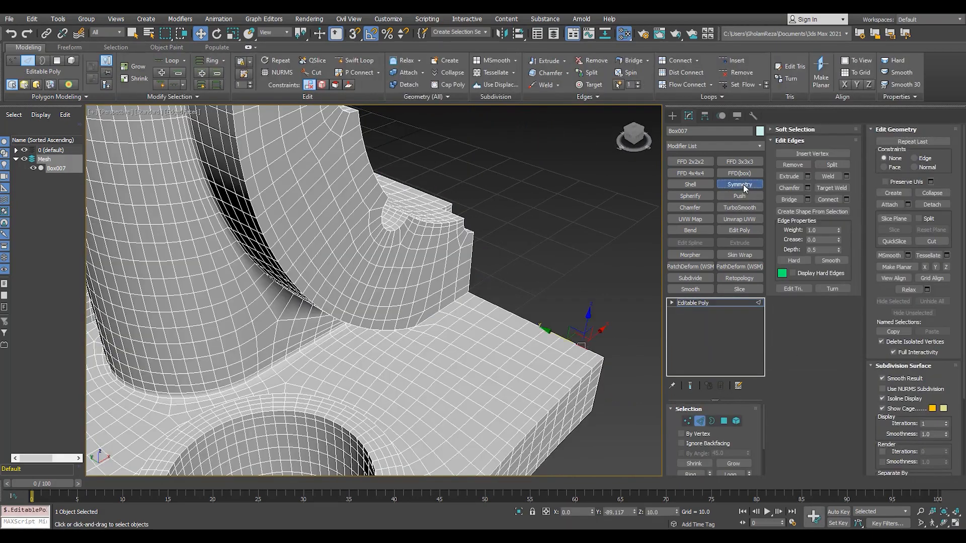
# Mirror the quarter body across X with a flipped Symmetry modifier and a weld threshold of 0.01.
pyautogui.click(739, 184)
pyautogui.write('0.01')
pyautogui.press('Return')
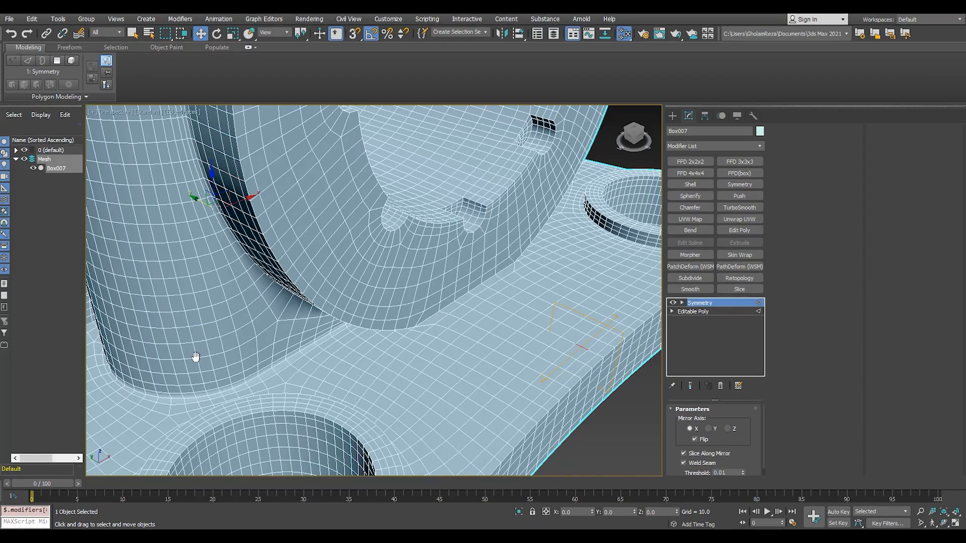
pyautogui.scroll(-6, 212, 335)
# Add another Symmetry modifier that mirrors the body across Y with Flip enabled.
pyautogui.click(740, 184)
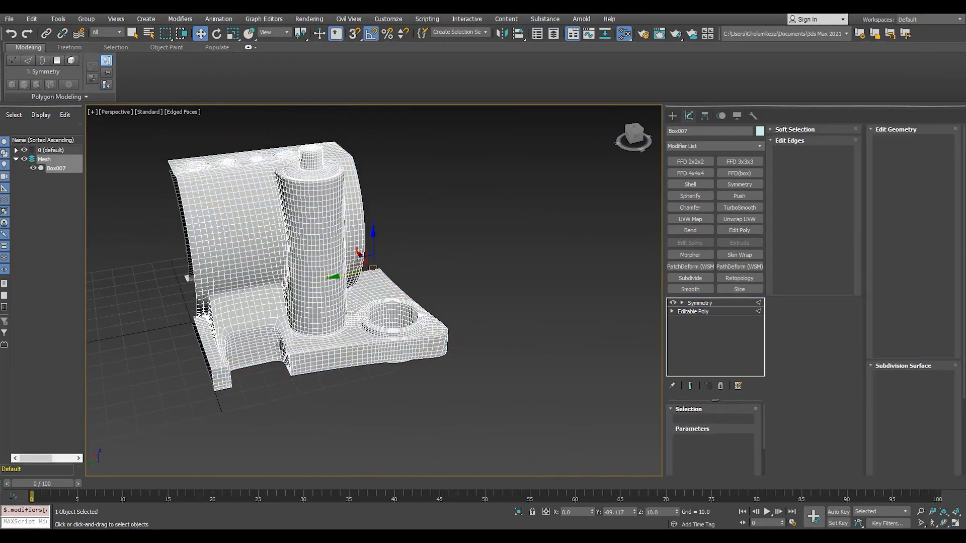
pyautogui.click(709, 428)
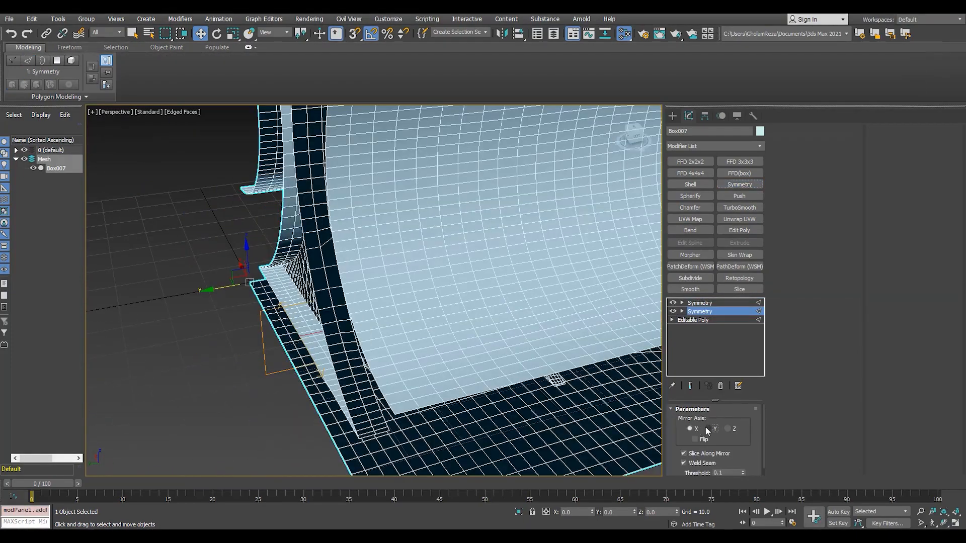
pyautogui.click(695, 439)
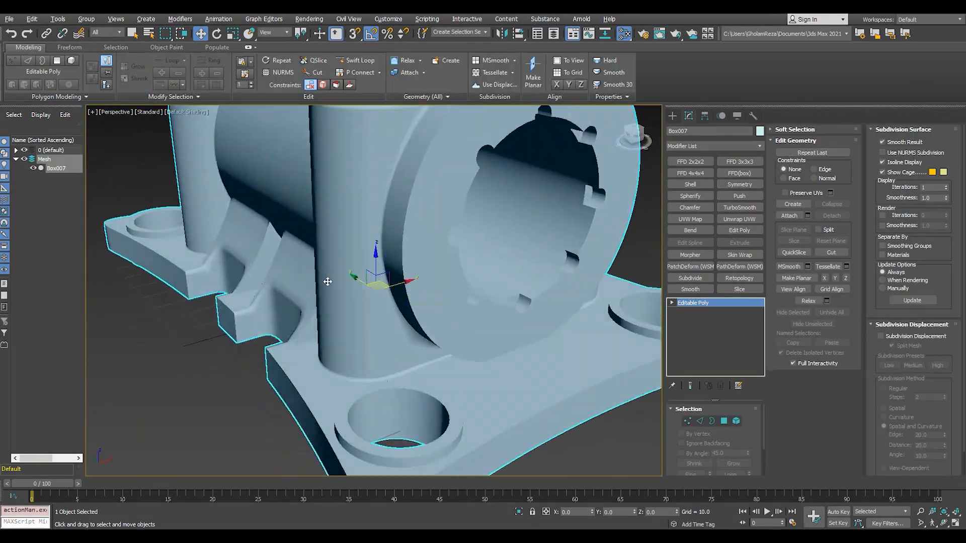
# Preview the complete body with a TurboSmooth at 2 iterations.
pyautogui.click(740, 207)
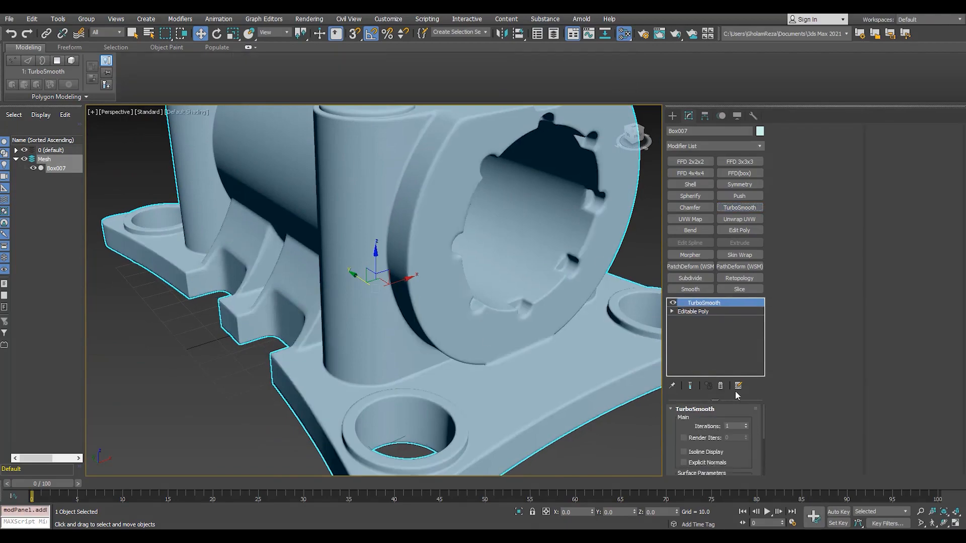
pyautogui.click(746, 424)
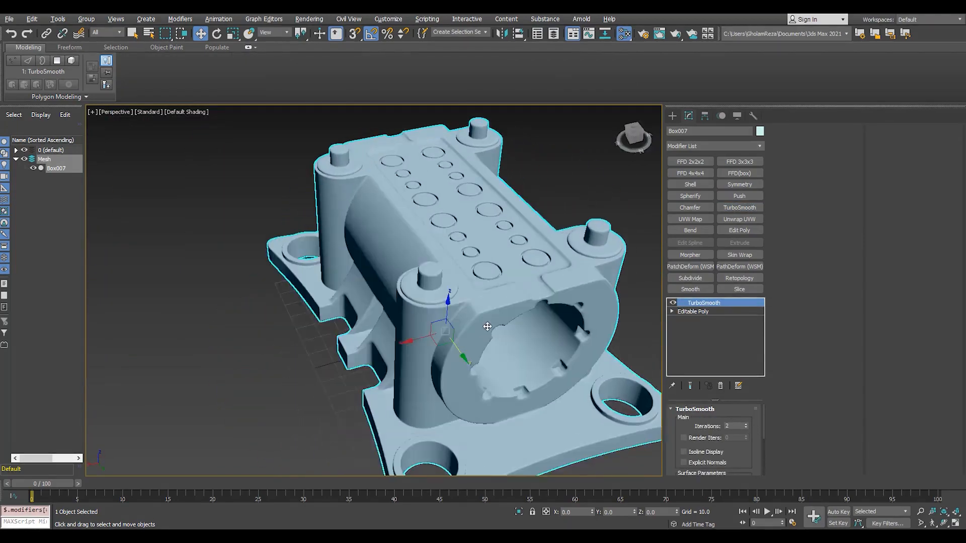
pyautogui.keyDown('alt'); pyautogui.moveTo(487, 326); pyautogui.dragTo(341, 284, button='middle'); pyautogui.keyUp('alt')
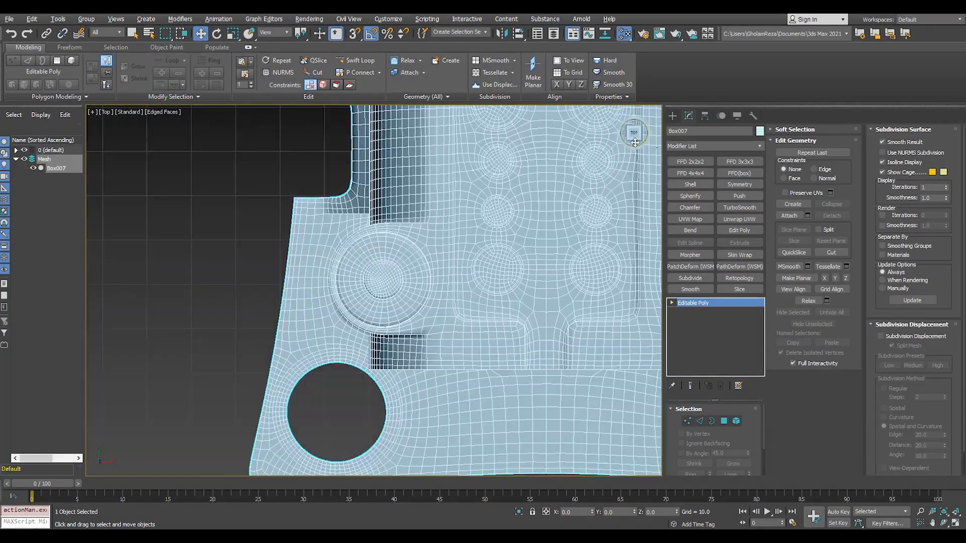
# Create a cylinder of about 9.2 radius and 8.6 height from the top view, centred on the front post's stud.
pyautogui.click(673, 115)
pyautogui.click(693, 197)
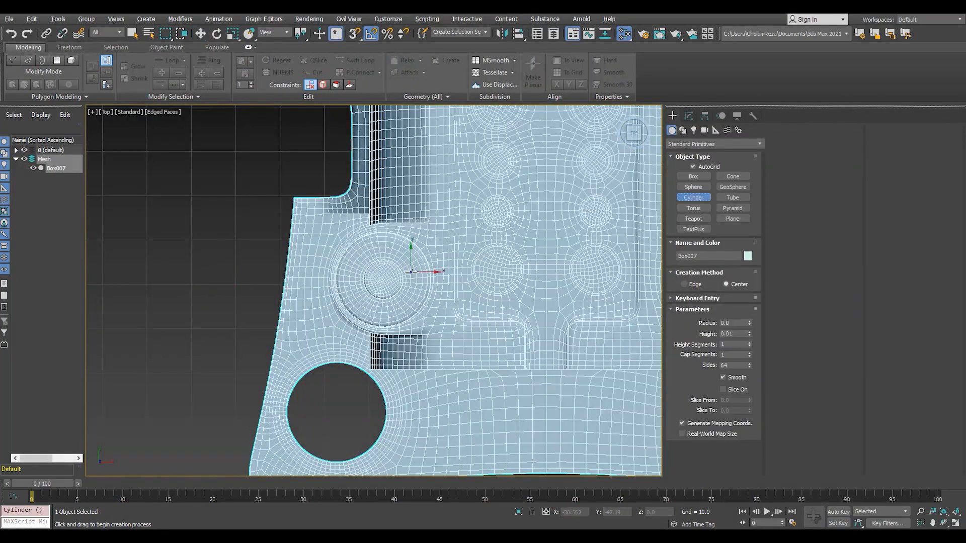
pyautogui.scroll(2, 380, 280)
pyautogui.moveTo(385, 284); pyautogui.dragTo(443, 287)
pyautogui.click(438, 287)
pyautogui.press('w')
pyautogui.scroll(4, 404, 287)
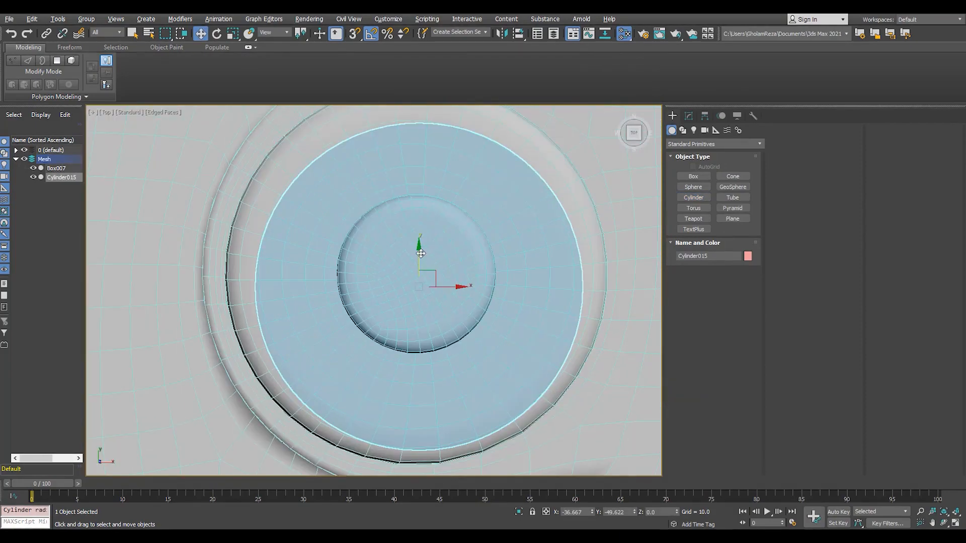
# Raise the cylinder onto the post's top around the stud, at a Z position of about 74.86.
pyautogui.hotkey('alt', 'w')
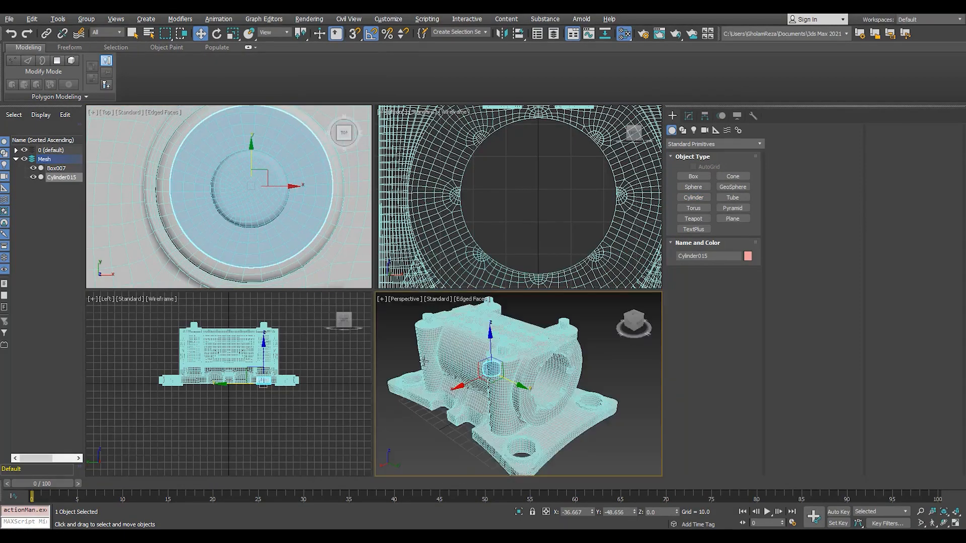
pyautogui.rightClick(442, 340)
pyautogui.hotkey('alt', 'w')
pyautogui.press('z')
pyautogui.scroll(-6, 420, 287)
pyautogui.keyDown('alt'); pyautogui.moveTo(421, 287); pyautogui.dragTo(397, 272, button='middle'); pyautogui.keyUp('alt')
pyautogui.press('z')
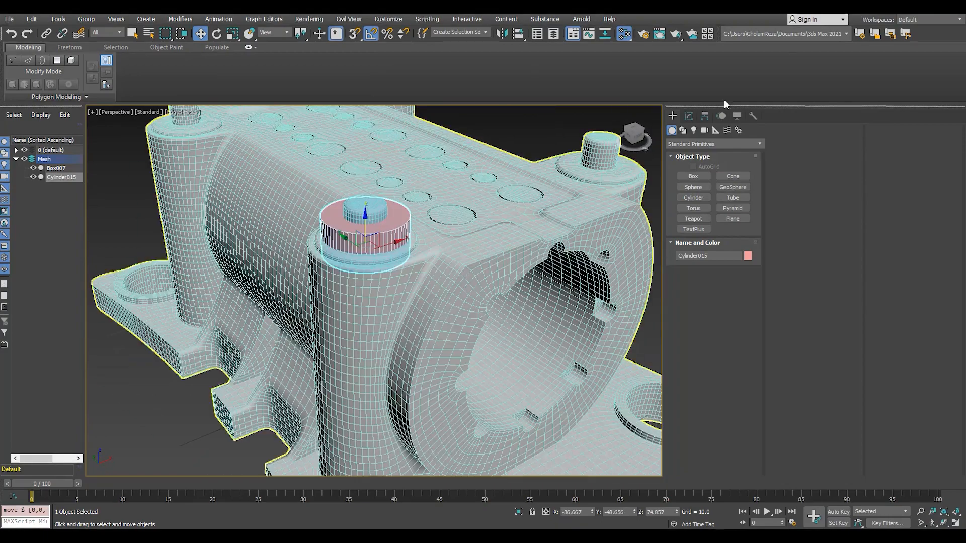
# Set the cylinder's sides to 6 and convert it to an editable poly.
pyautogui.click(689, 116)
pyautogui.scroll(3, 369, 237)
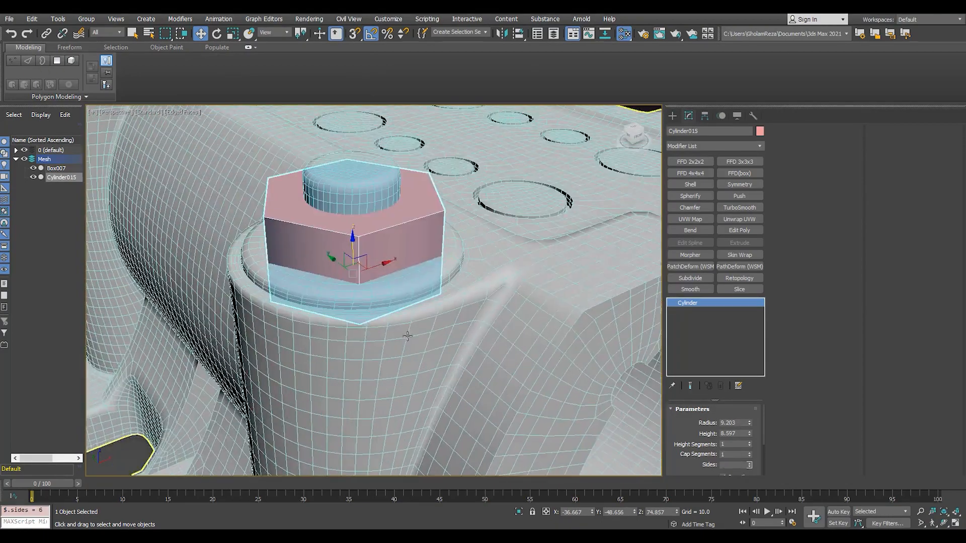
pyautogui.keyDown('alt'); pyautogui.moveTo(368, 237); pyautogui.dragTo(368, 275, button='middle'); pyautogui.keyUp('alt')
pyautogui.rightClick(369, 274)
# Raise the hexagonal nut's bottom vertices so its base sits on the post's round collar.
pyautogui.press('F3')
pyautogui.keyDown('alt'); pyautogui.moveTo(382, 242); pyautogui.dragTo(467, 268, button='middle'); pyautogui.keyUp('alt')
pyautogui.press('1')
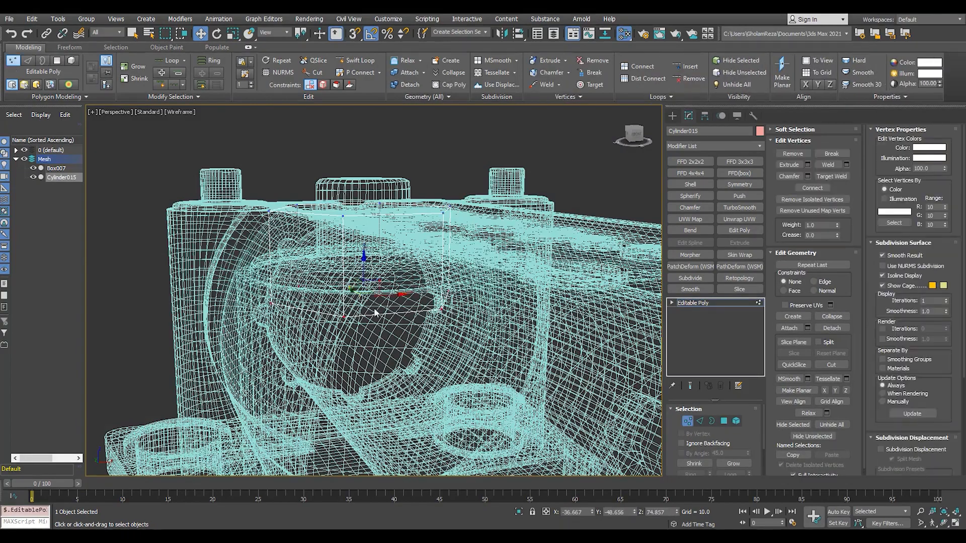
pyautogui.press('F3')
pyautogui.scroll(3, 373, 308)
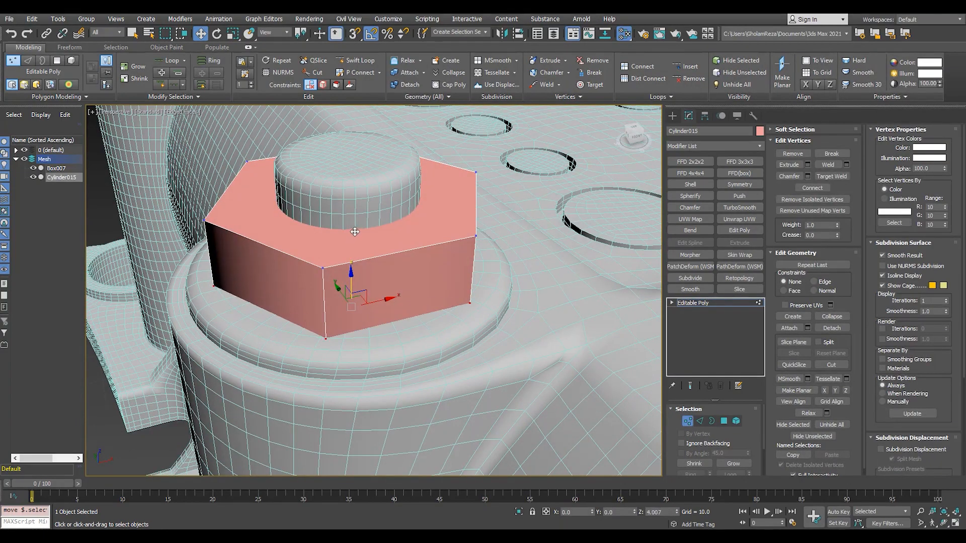
pyautogui.keyDown('alt'); pyautogui.moveTo(400, 288); pyautogui.dragTo(412, 255, button='middle'); pyautogui.keyUp('alt')
pyautogui.press('4')
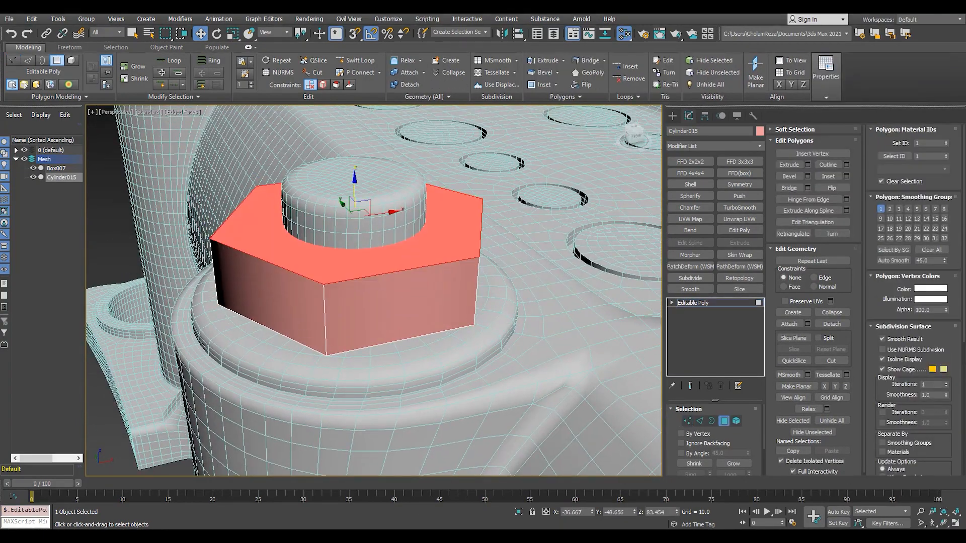
pyautogui.scroll(2, 305, 259)
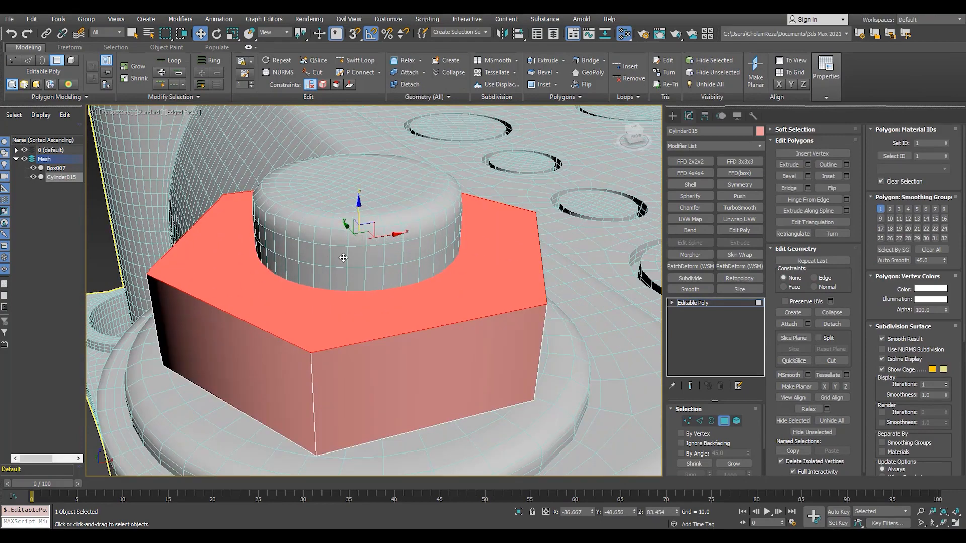
pyautogui.keyDown('shift'); pyautogui.click(808, 176); pyautogui.keyUp('shift')
pyautogui.moveTo(381, 325); pyautogui.dragTo(384, 382)
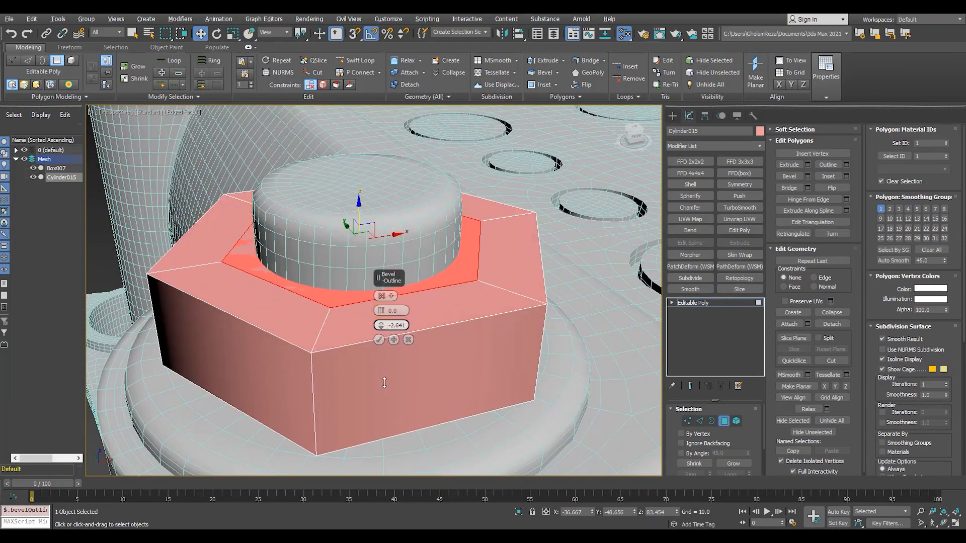
pyautogui.click(409, 340)
# Remove the trial TurboSmooth and split each side face of the nut with a horizontal and a vertical edge.
pyautogui.click(740, 207)
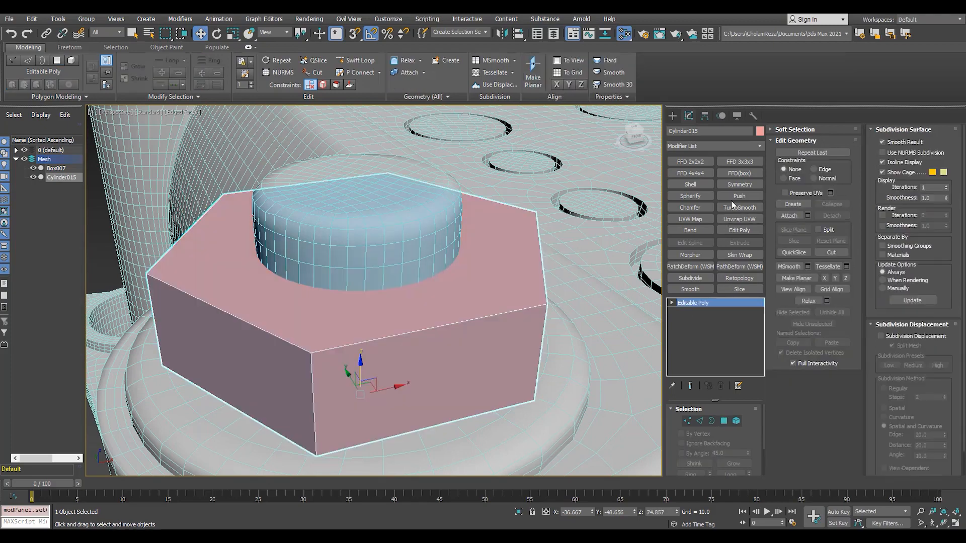
pyautogui.click(720, 385)
pyautogui.press('F3')
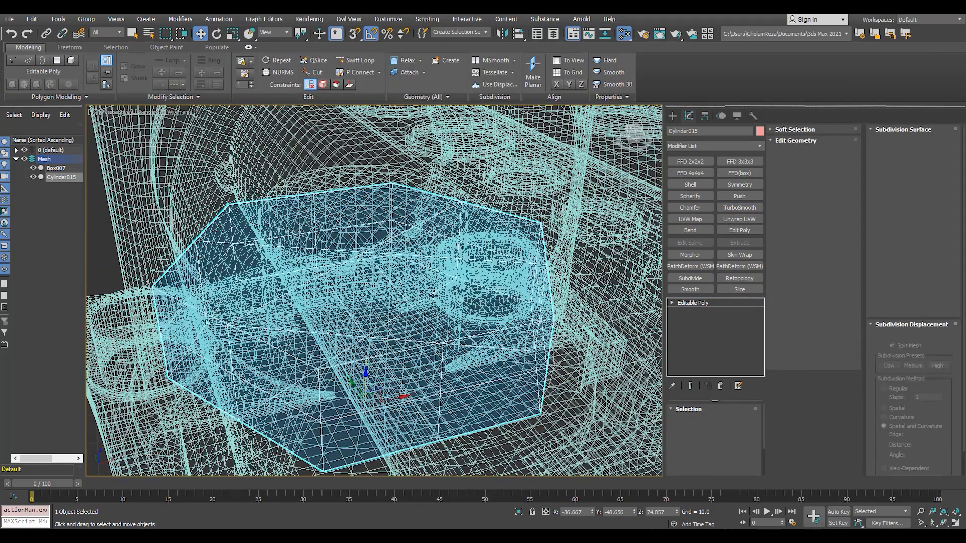
pyautogui.press('F3')
pyautogui.press('4')
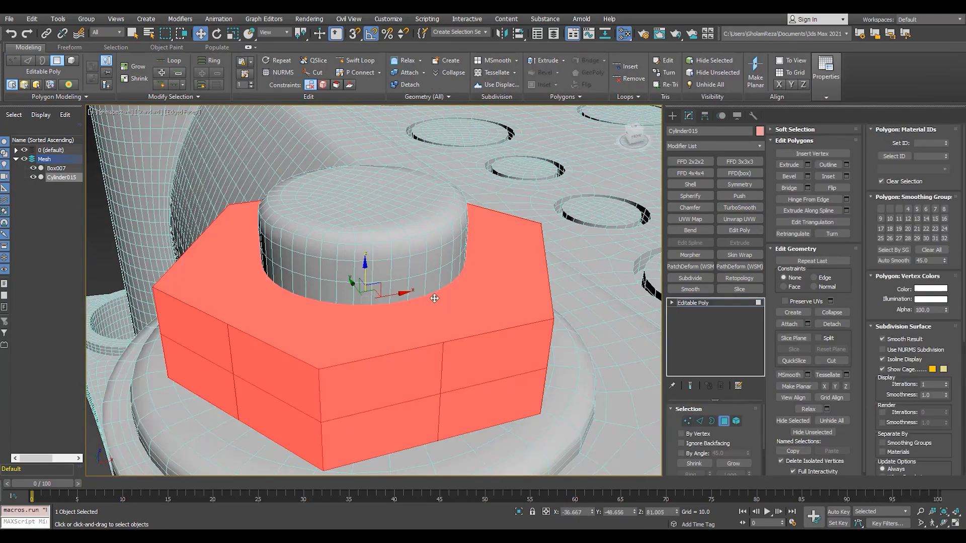
# Inset the nut's top face with a Bevel to form a smaller polygon around the stud.
pyautogui.scroll(3, 432, 327)
pyautogui.rightClick(381, 310)
pyautogui.scroll(-5, 381, 310)
pyautogui.moveTo(381, 325); pyautogui.dragTo(381, 327)
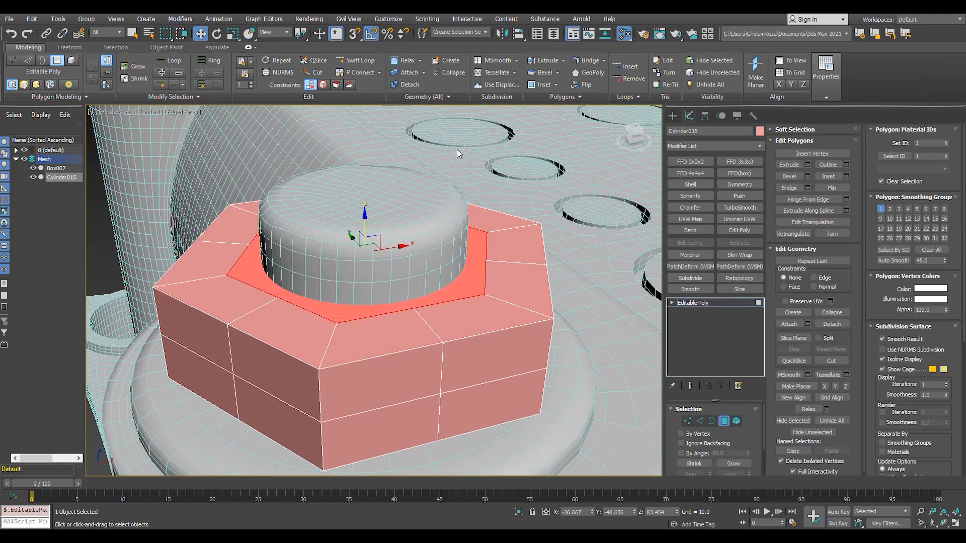
# Round the inset polygon into a regular outline and scale it to fit closely around the stud.
pyautogui.press('r')
pyautogui.scroll(3, 347, 256)
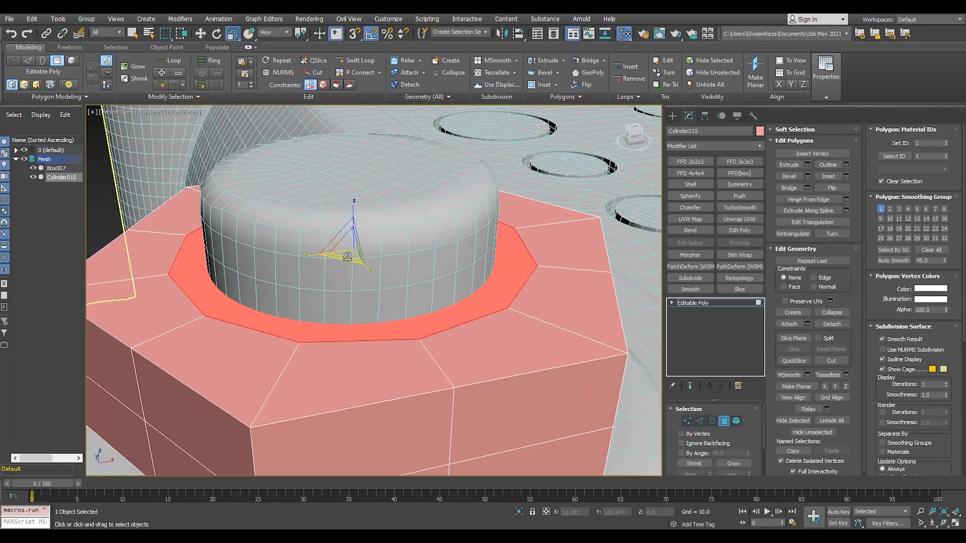
pyautogui.moveTo(349, 257); pyautogui.dragTo(347, 254)
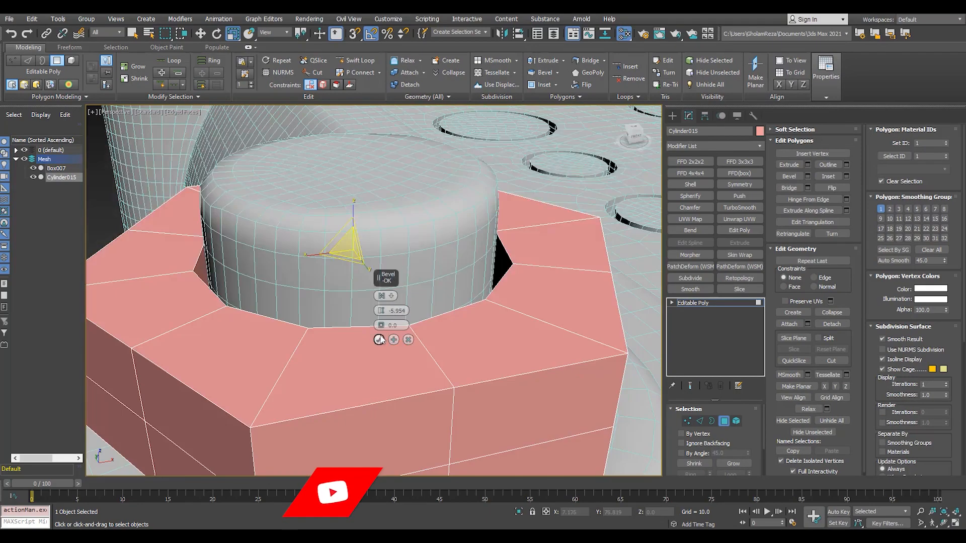
# Bevel the rounded polygon down into the nut with a height of -5.954 and an outline of 0.
pyautogui.click(381, 340)
pyautogui.scroll(5, 421, 325)
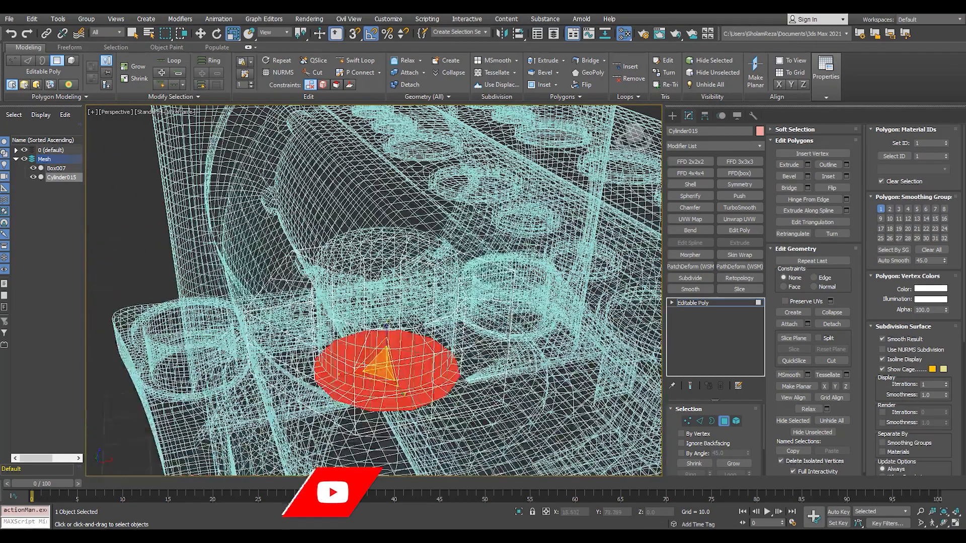
pyautogui.scroll(-5, 422, 325)
# Isolate the nut and delete the geometry closing the underside of its hole.
pyautogui.click(417, 315)
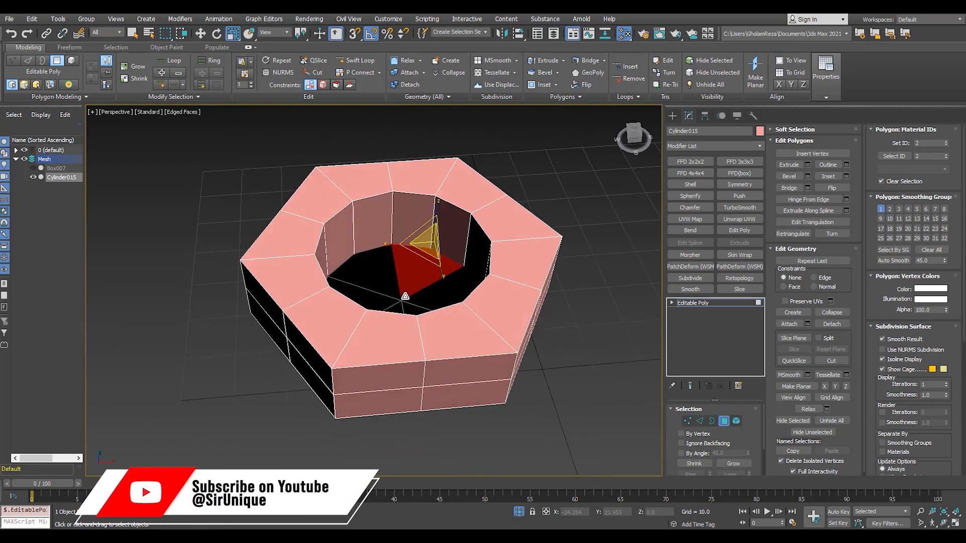
pyautogui.press('1')
pyautogui.press('Delete')
pyautogui.keyDown('alt'); pyautogui.moveTo(437, 349); pyautogui.dragTo(413, 273, button='middle'); pyautogui.keyUp('alt')
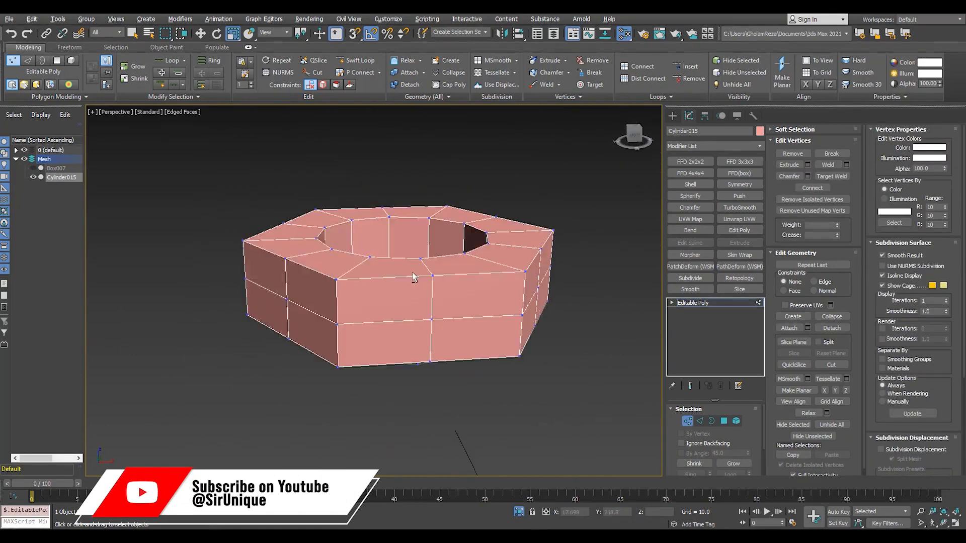
# Select all of the nut's polygons and Auto Smooth them with a threshold of 45.
pyautogui.scroll(4, 413, 273)
pyautogui.press('2')
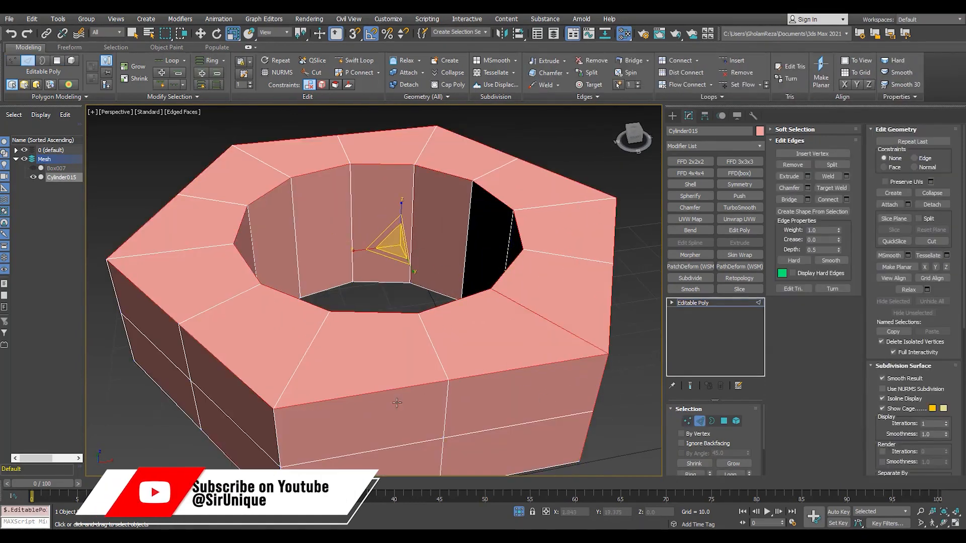
pyautogui.keyDown('alt'); pyautogui.moveTo(397, 402); pyautogui.dragTo(355, 354, button='middle'); pyautogui.keyUp('alt')
pyautogui.scroll(-2, 355, 354)
pyautogui.press('4')
pyautogui.click(412, 216)
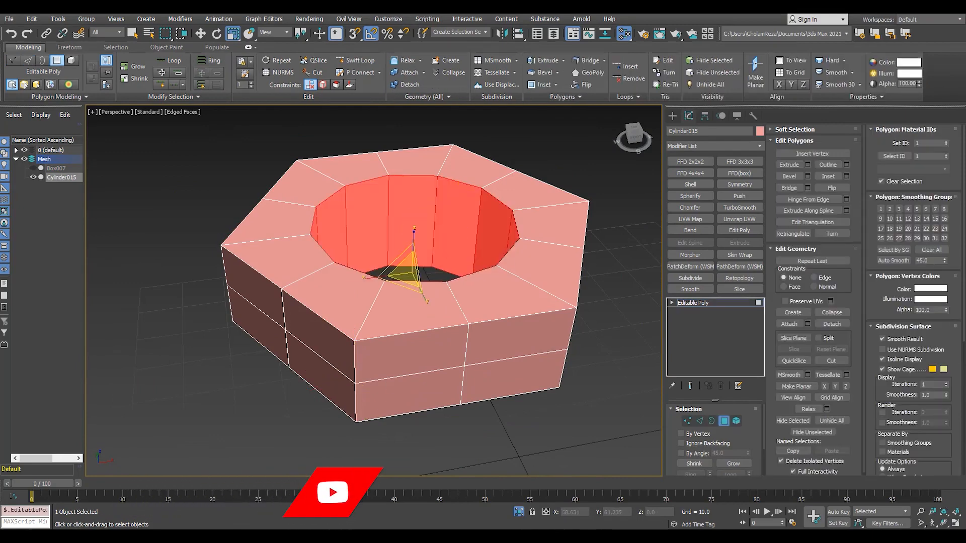
pyautogui.hotkey('ctrl', 'a')
pyautogui.click(886, 261)
pyautogui.click(651, 299)
pyautogui.press('F4')
pyautogui.press('4')
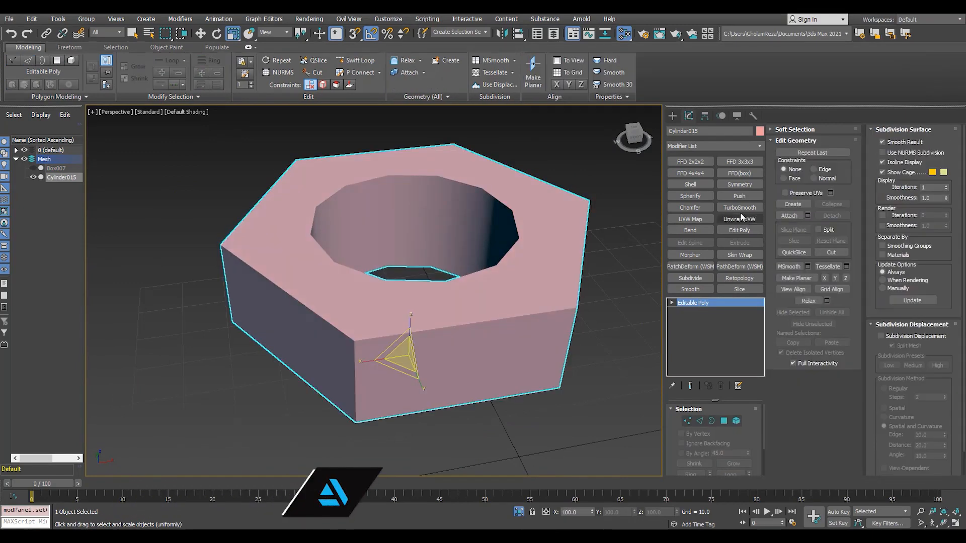
# Mirror the nut onto all four posts with two Symmetry modifiers and add a TurboSmooth with 1 iteration.
pyautogui.click(740, 209)
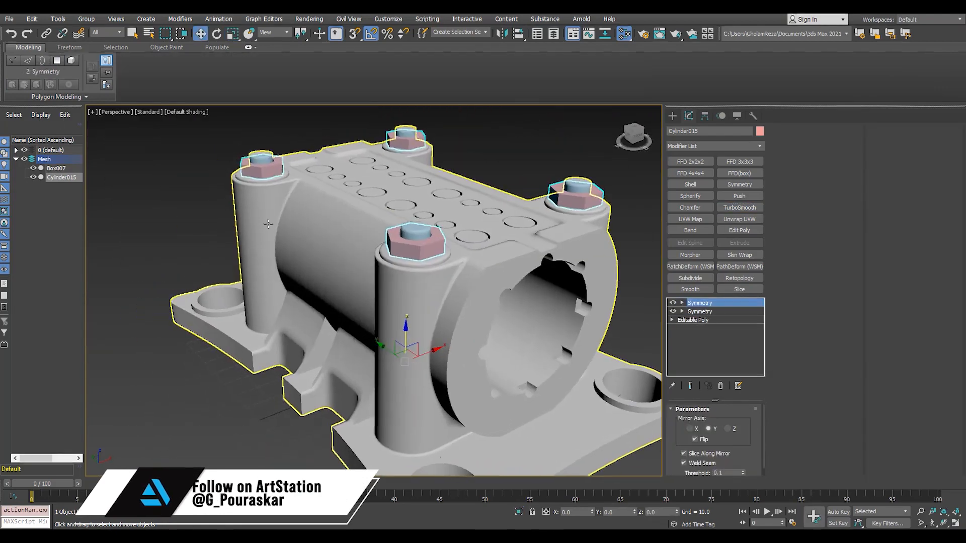
pyautogui.click(740, 207)
pyautogui.scroll(-8, 333, 261)
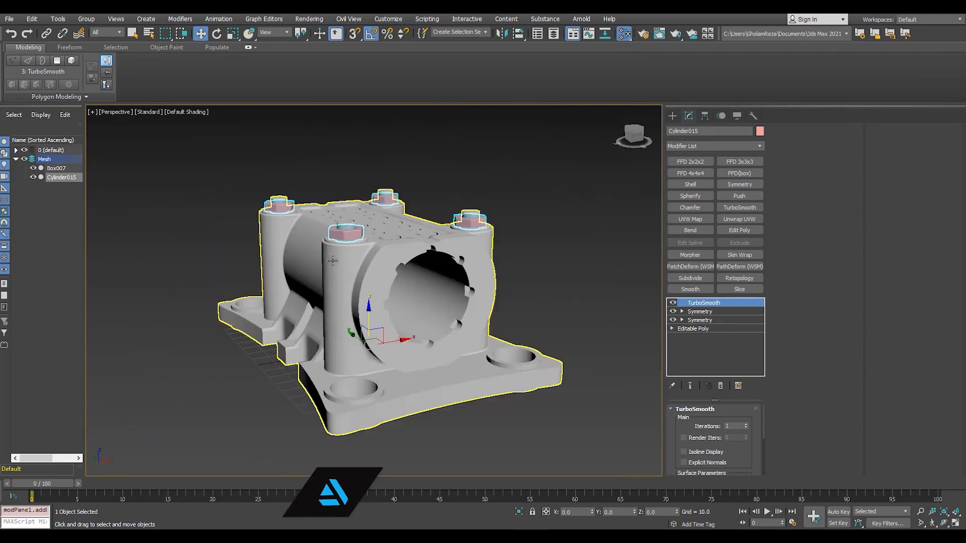
pyautogui.keyDown('alt'); pyautogui.moveTo(367, 329); pyautogui.dragTo(332, 317, button='middle'); pyautogui.keyUp('alt')
# Select the body and the nuts together and apply a shared TurboSmooth with 1 iteration.
pyautogui.moveTo(558, 134); pyautogui.dragTo(247, 483)
pyautogui.scroll(4, 431, 248)
pyautogui.keyDown('alt'); pyautogui.moveTo(431, 248); pyautogui.dragTo(405, 254, button='middle'); pyautogui.keyUp('alt')
pyautogui.scroll(-4, 405, 254)
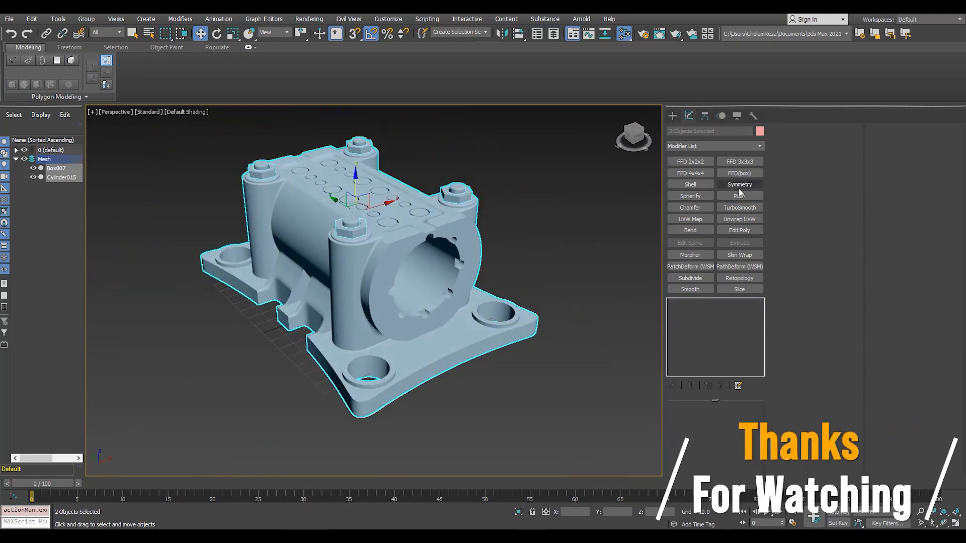
pyautogui.click(739, 207)
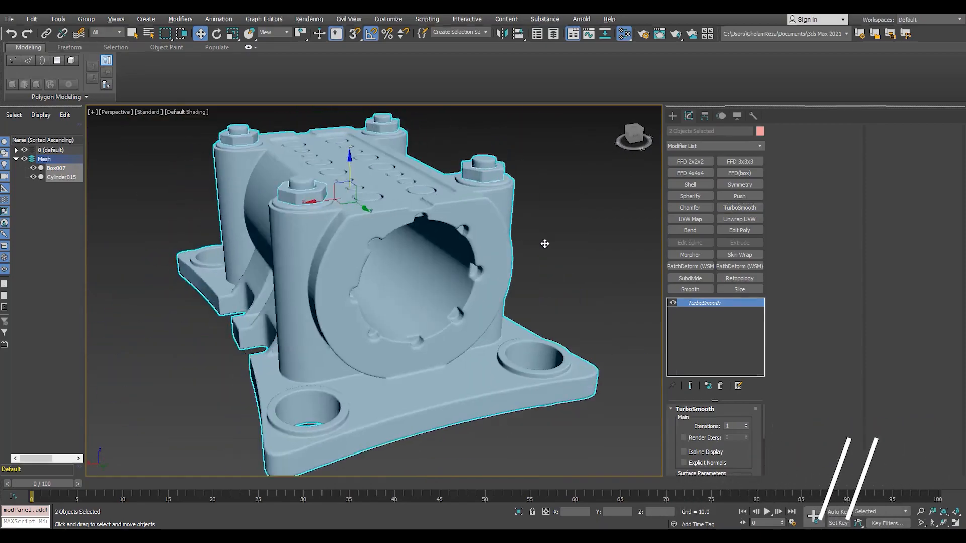